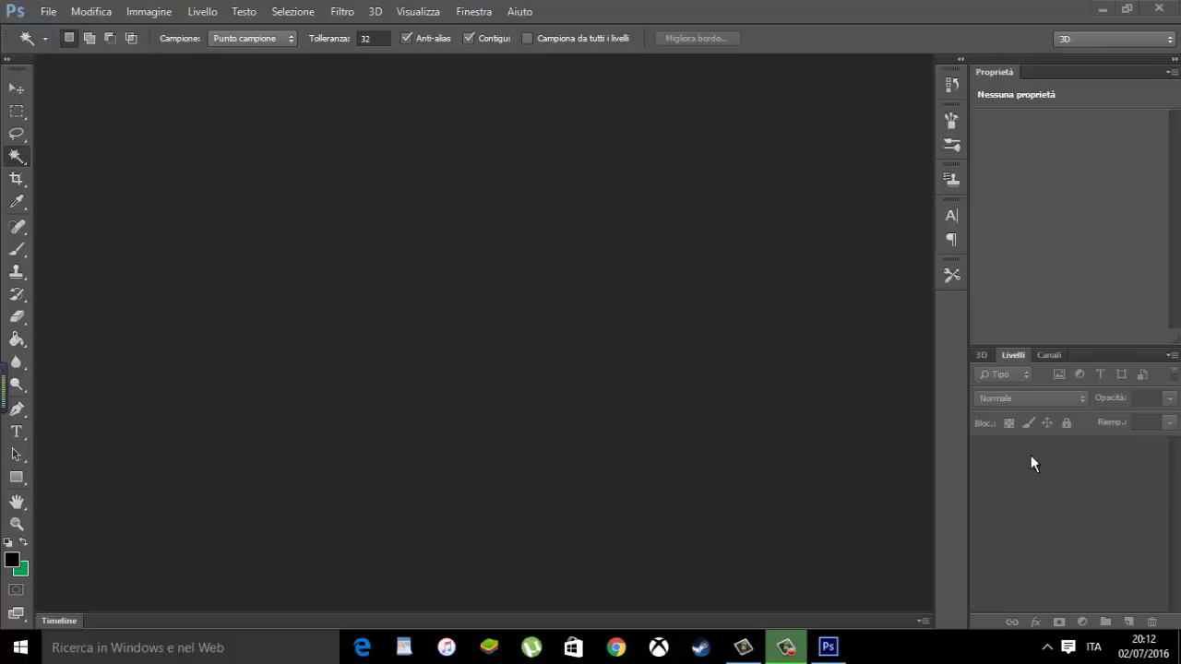
Open the banner youtube 2013 file in Photoshop
left_click(48, 11)
left_click(80, 47)
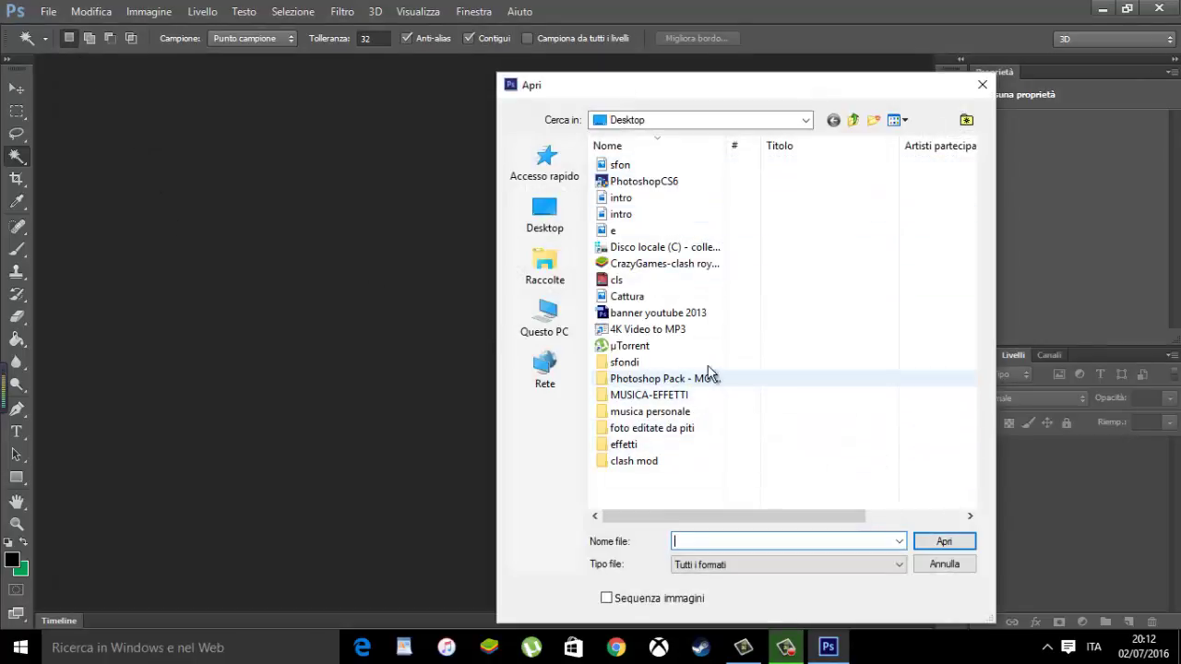
left_click(729, 313)
left_click(938, 539)
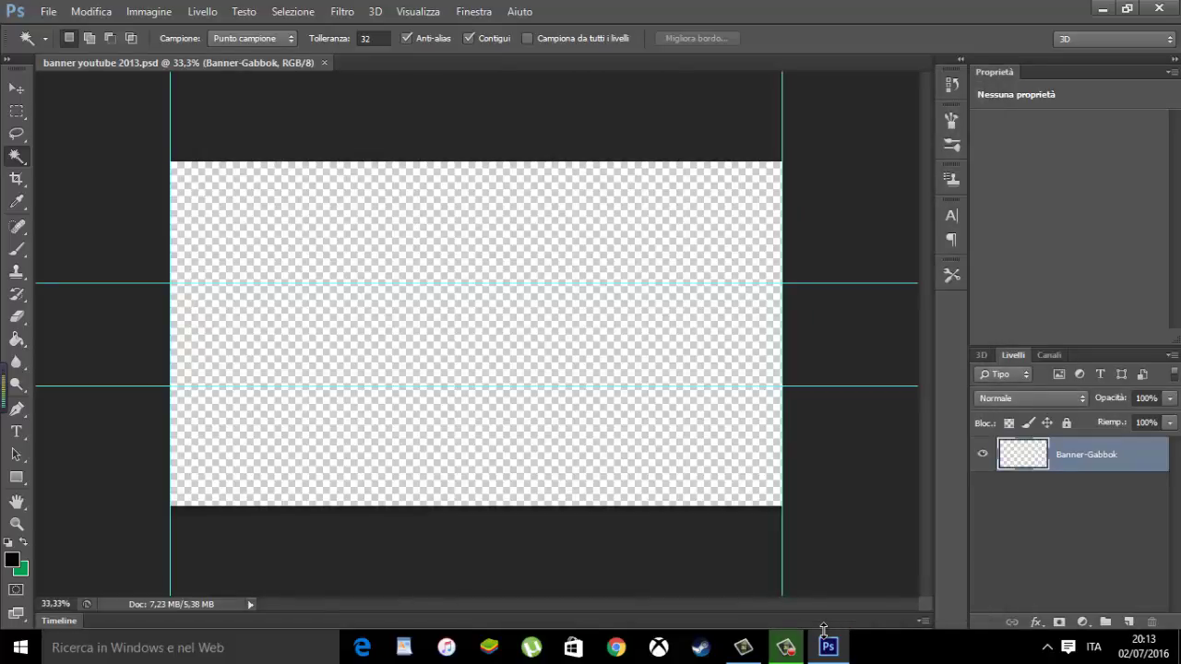
View the banner at 50%, scroll across the canvas, then minimize Photoshop
key("ctrl+plus")
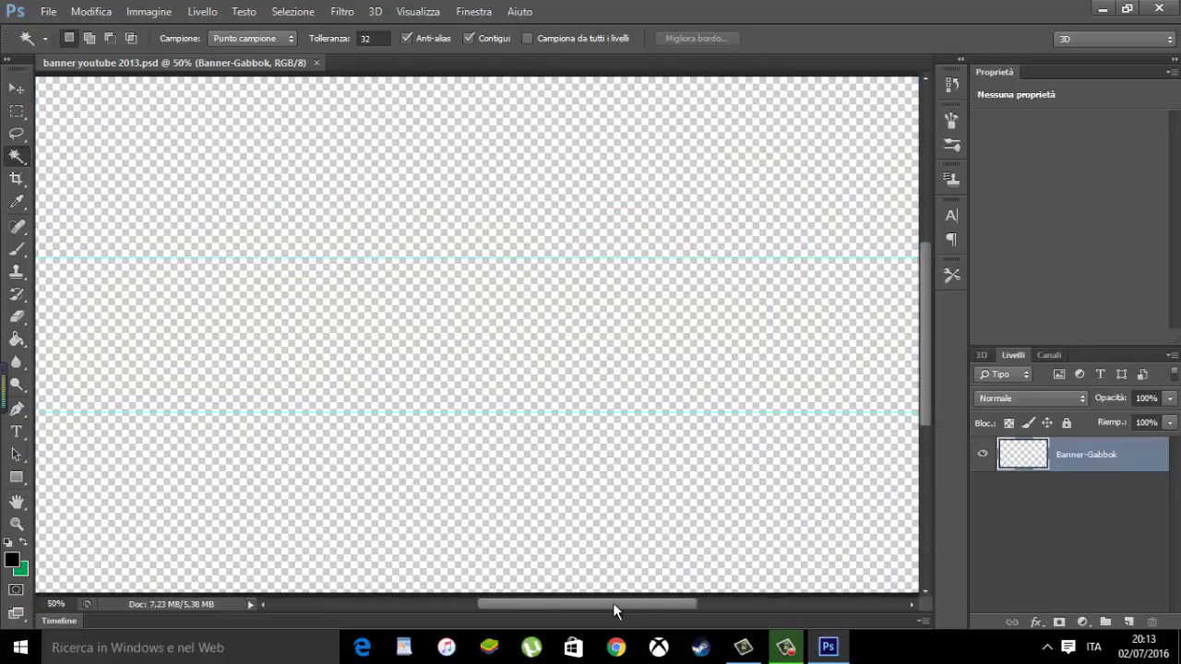
left_click_drag(612, 602, 645, 600)
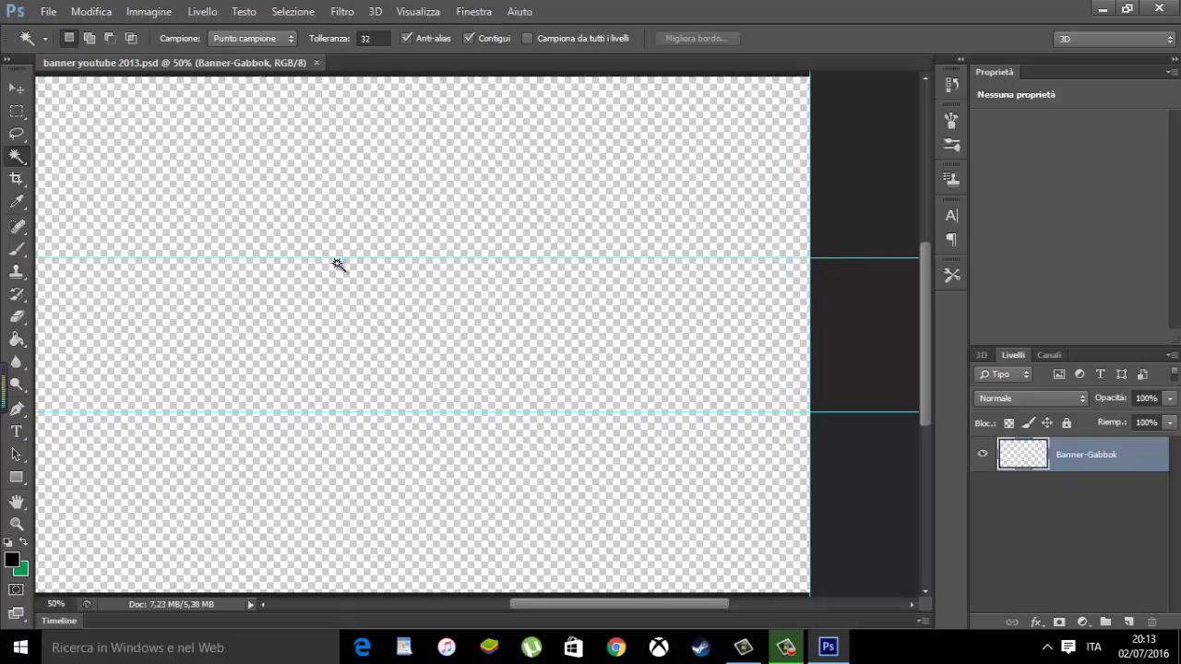
left_click_drag(564, 604, 503, 605)
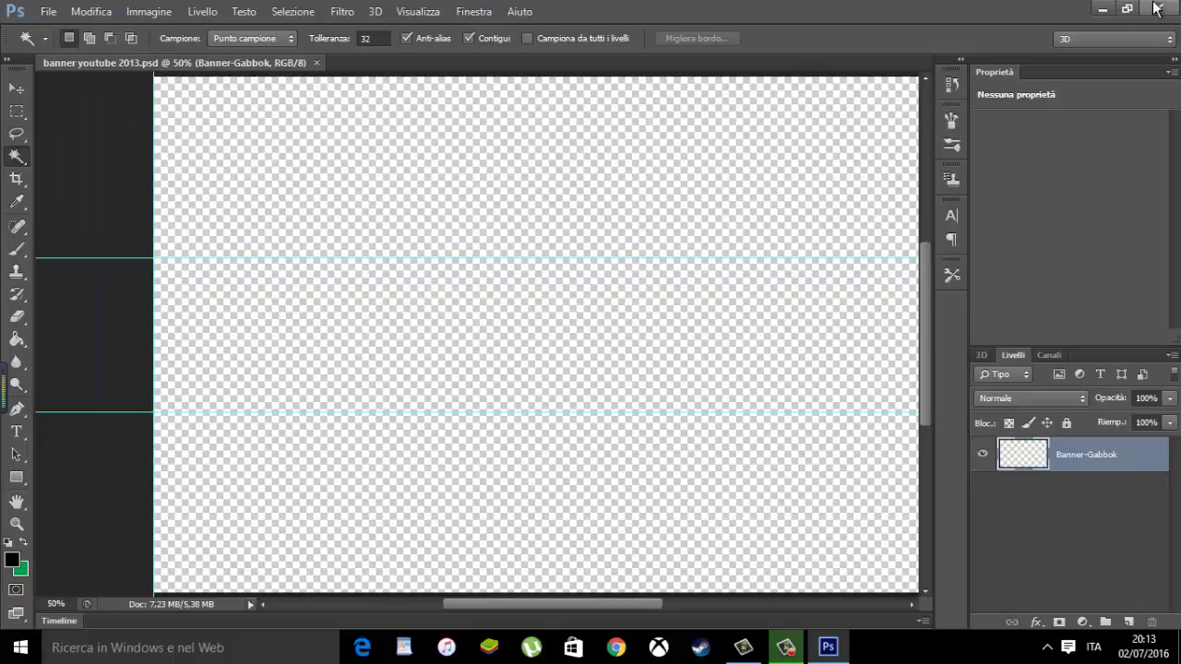
left_click(1103, 7)
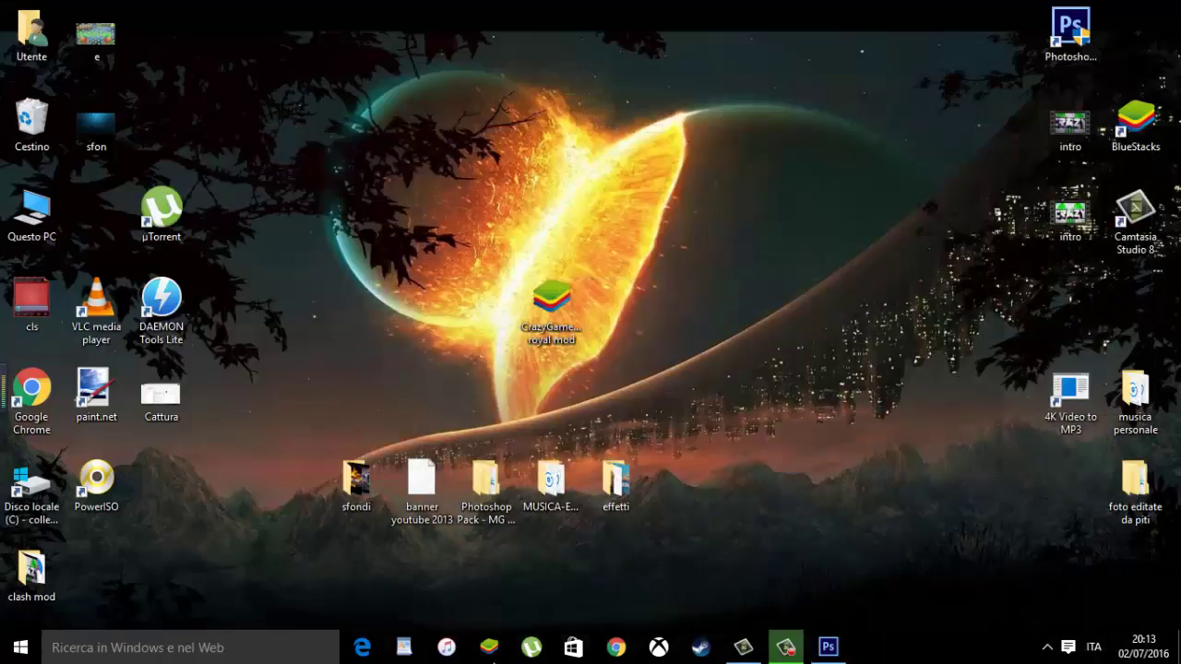
Launch Chrome and search Google for 'sfondi per photoshop'
left_click(622, 657)
mouse_move(615, 646)
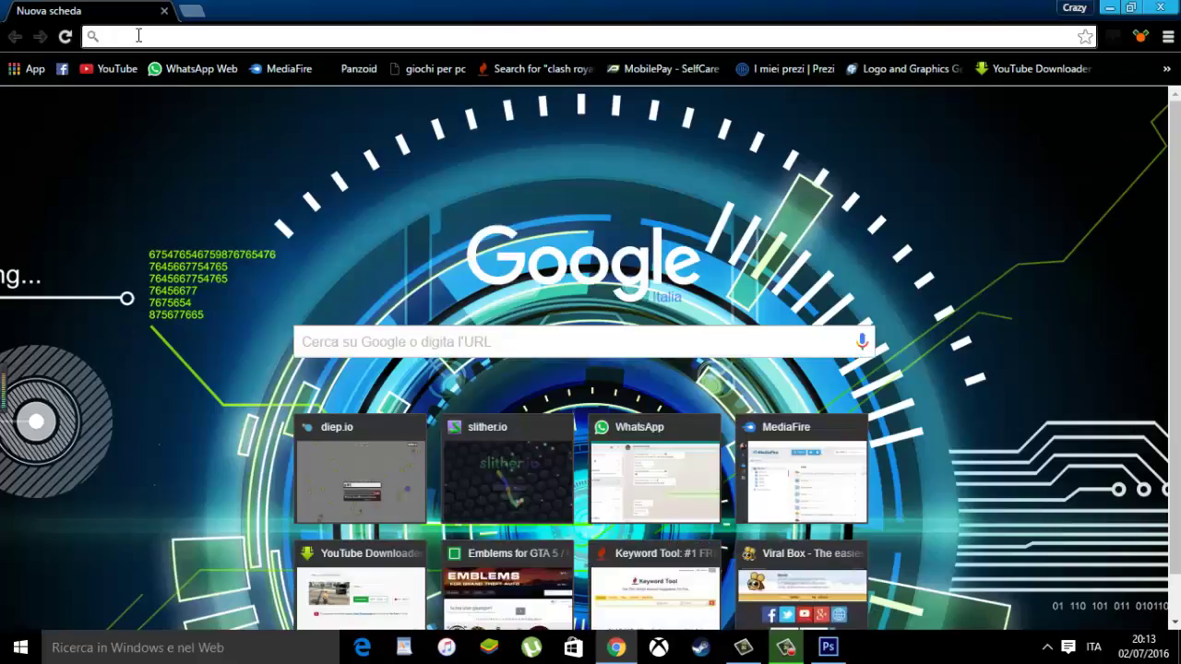
type("sofndi")
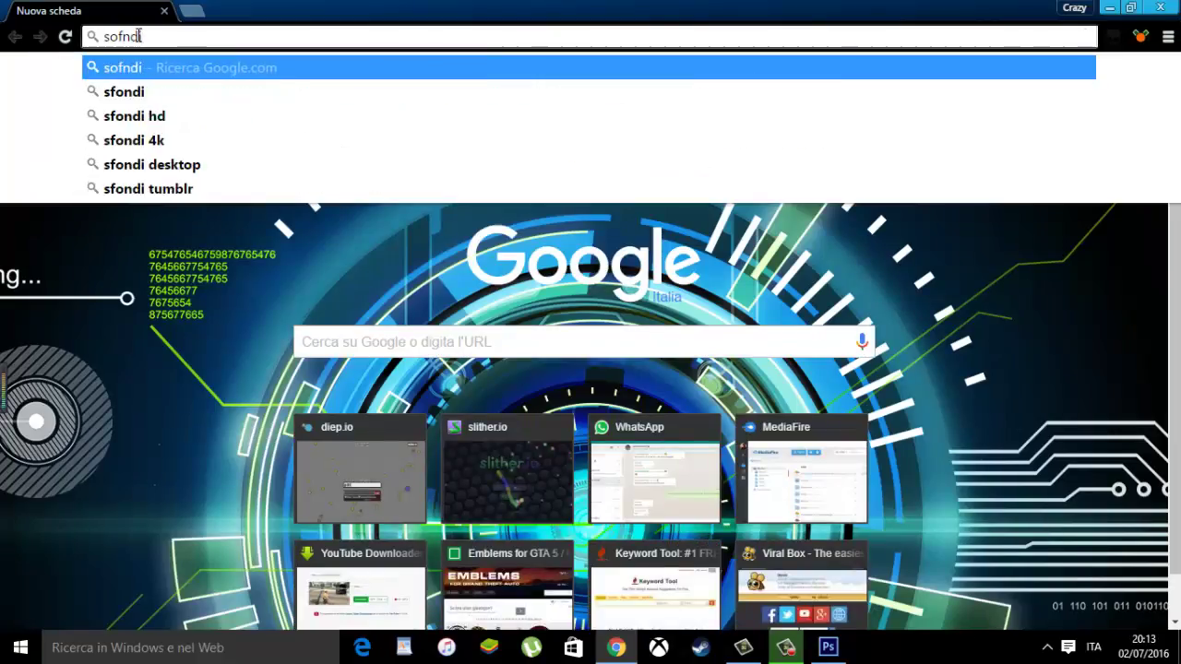
key("BackSpace")
key("BackSpace")
key("BackSpace")
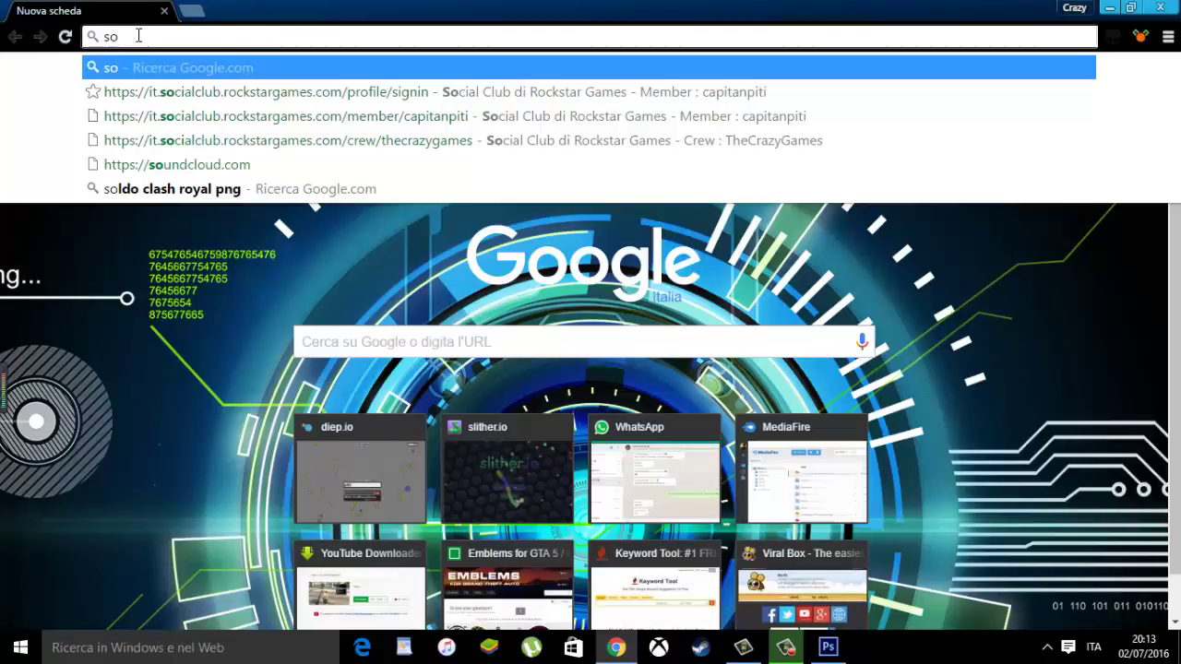
key("BackSpace")
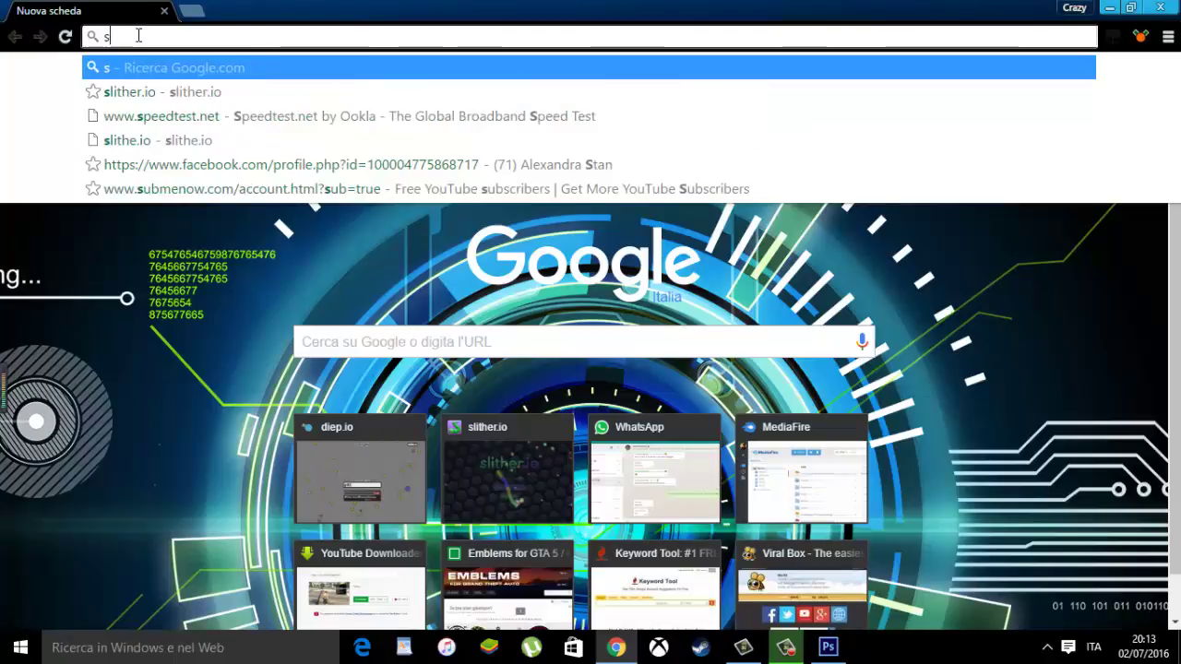
key("BackSpace")
type("sfondi ")
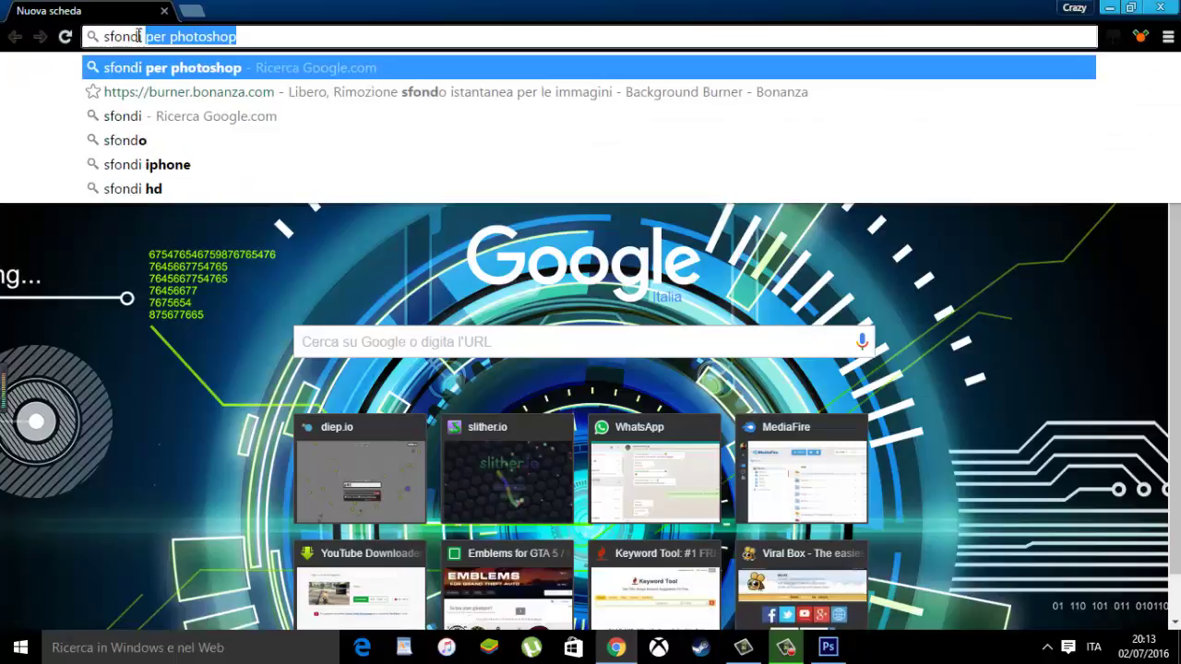
type("per photos")
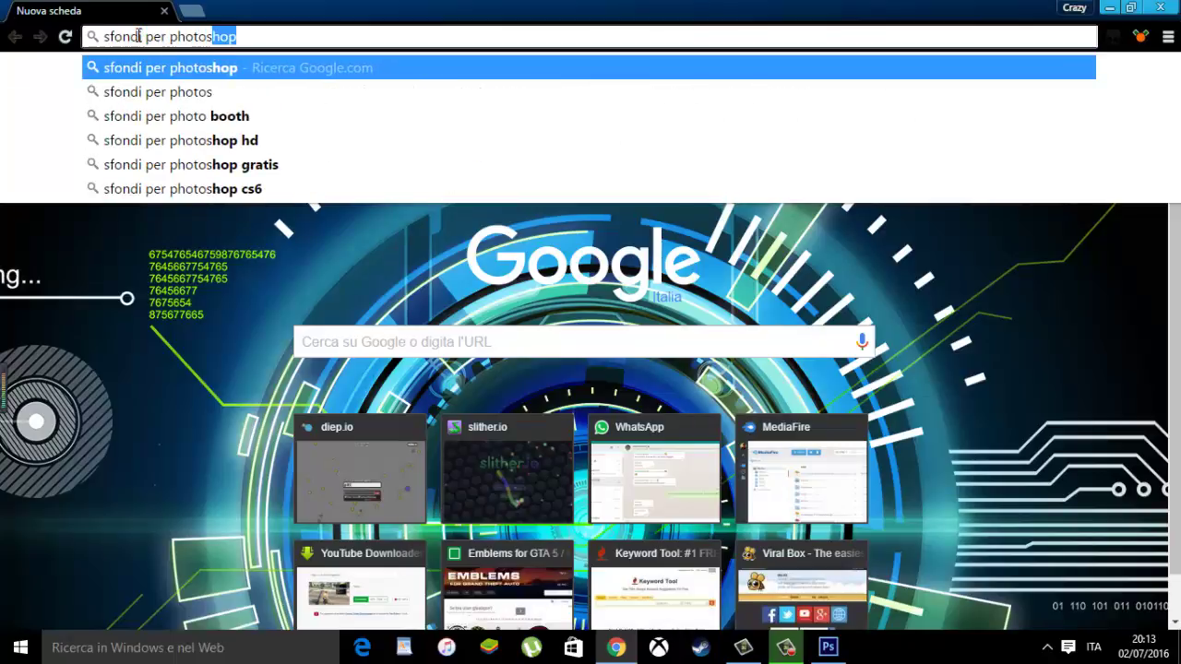
type("hop")
key("Return")
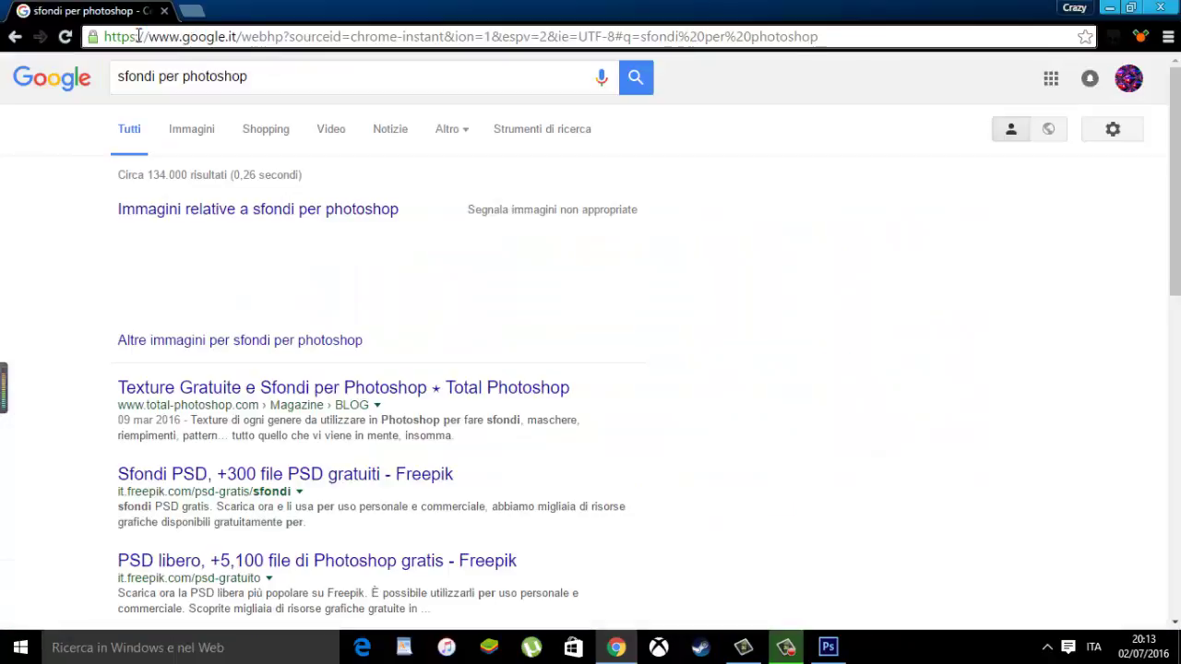
Browse the Google Images results for 'sfondi per photoshop' backgrounds
left_click(204, 143)
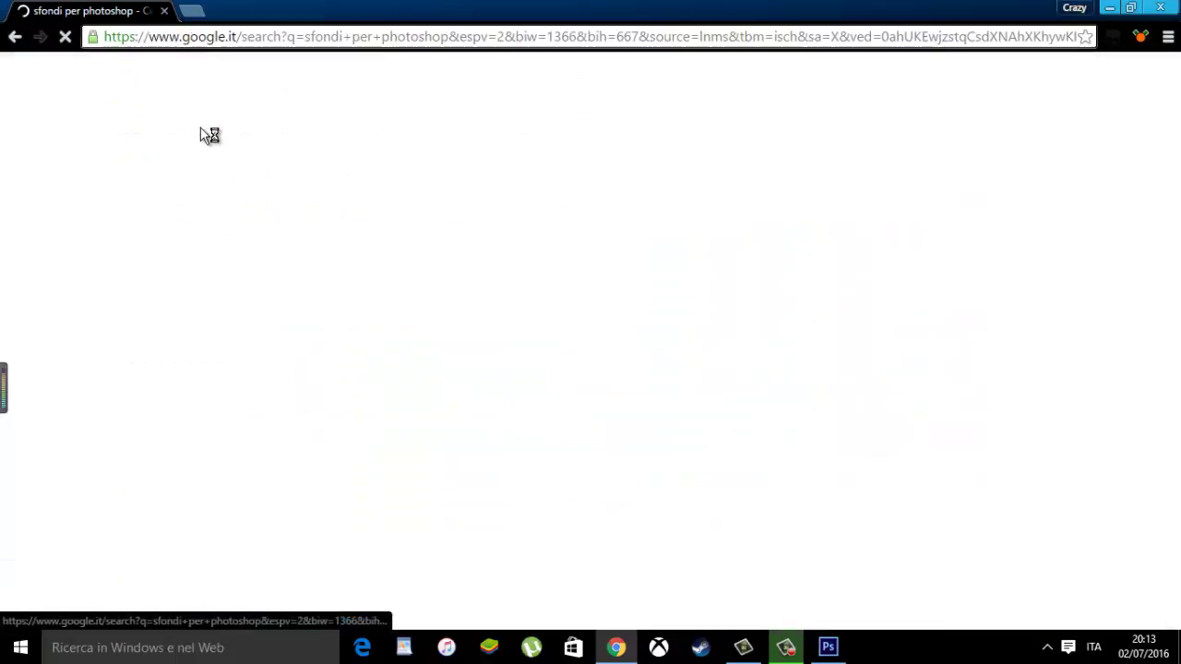
scroll(486, 321, "down", 2)
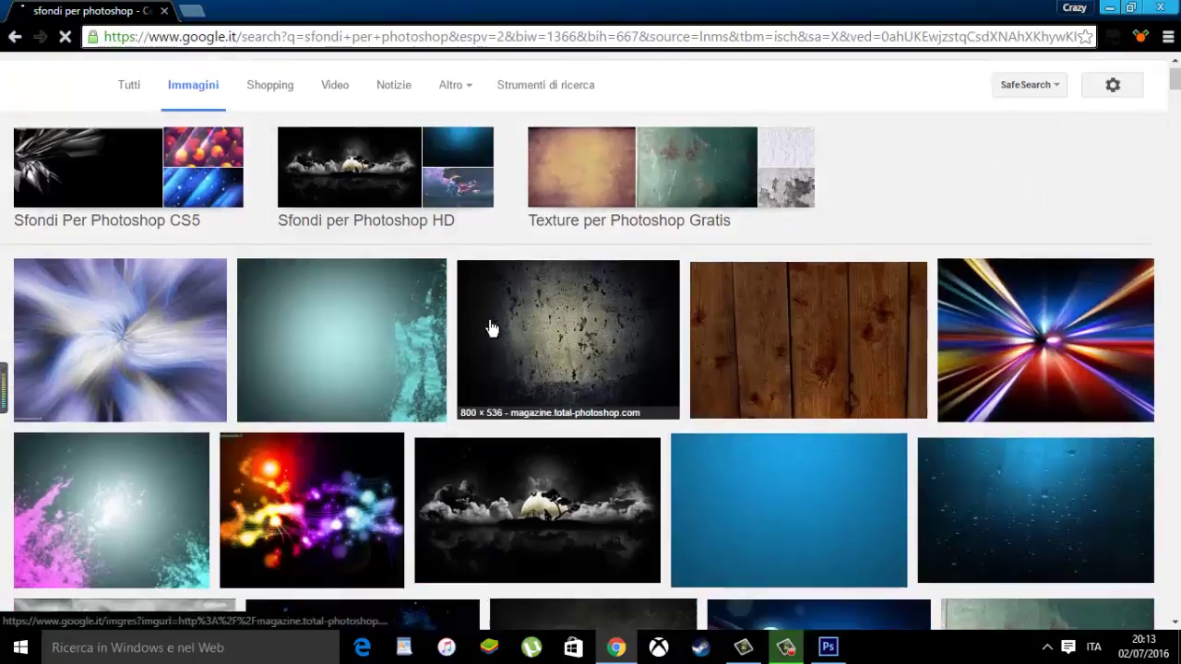
scroll(582, 387, "down", 1)
scroll(582, 384, "down", 2)
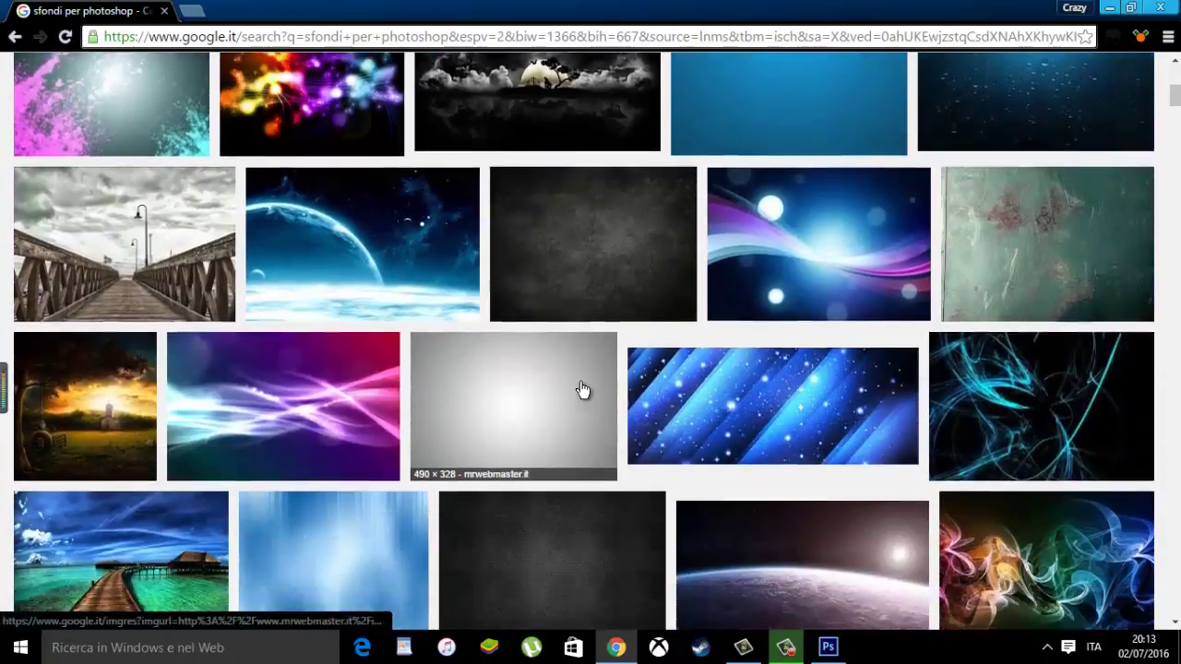
scroll(582, 382, "down", 2)
key("alt+Left")
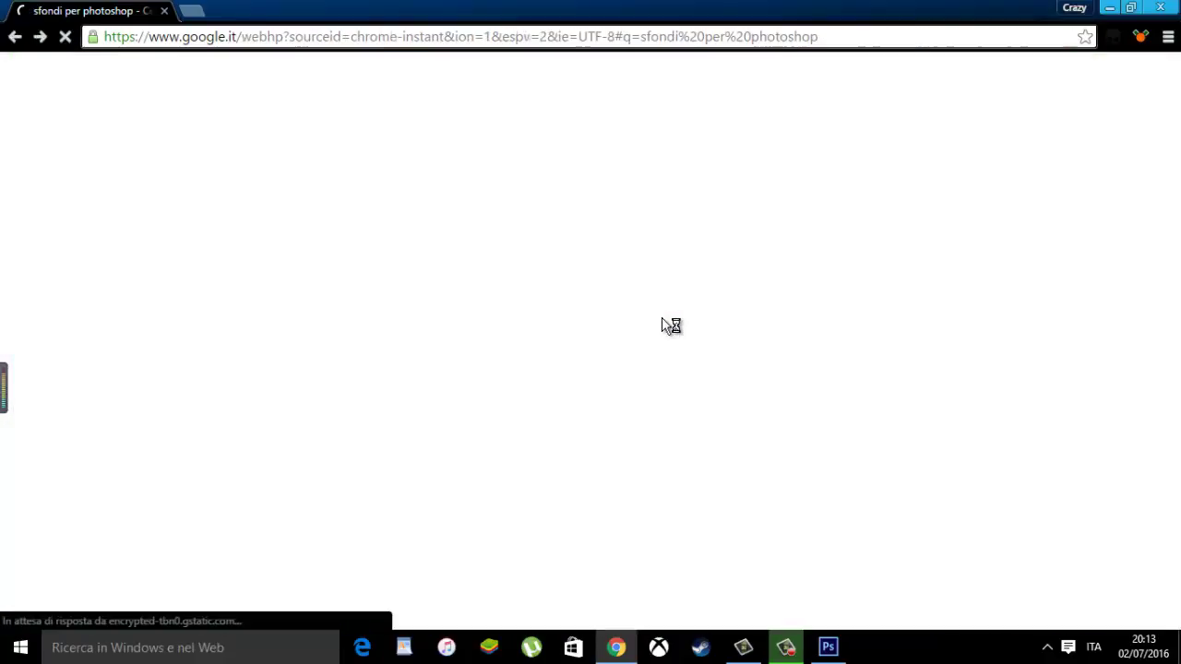
left_click(216, 130)
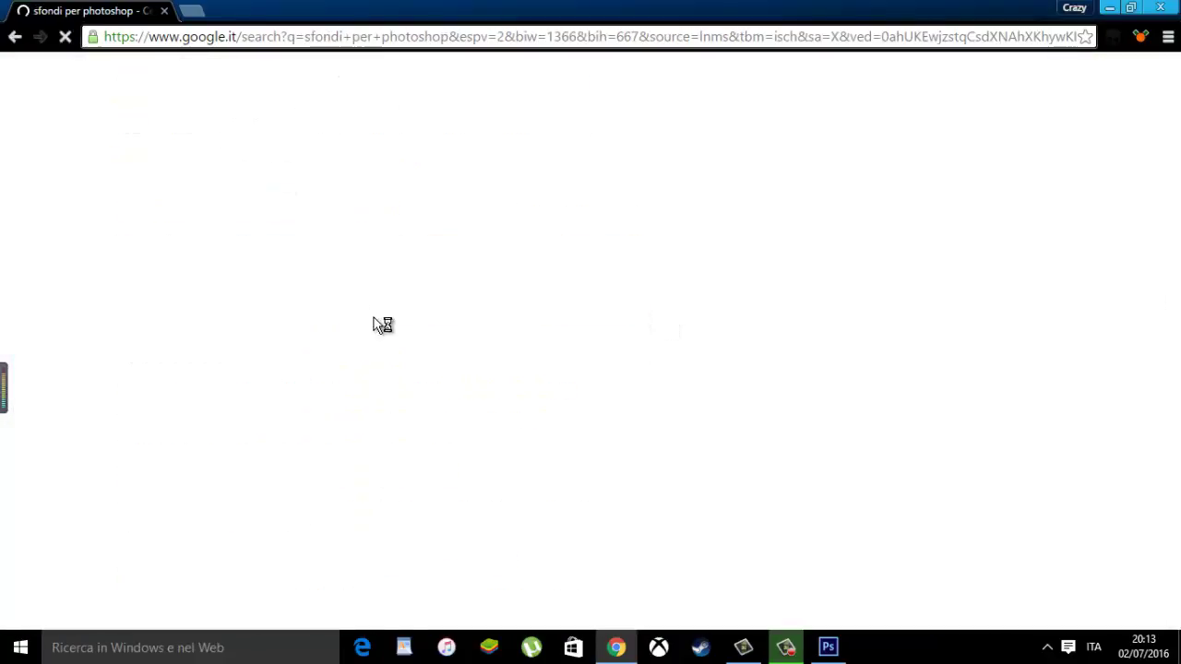
scroll(522, 403, "down", 3)
scroll(530, 412, "down", 1)
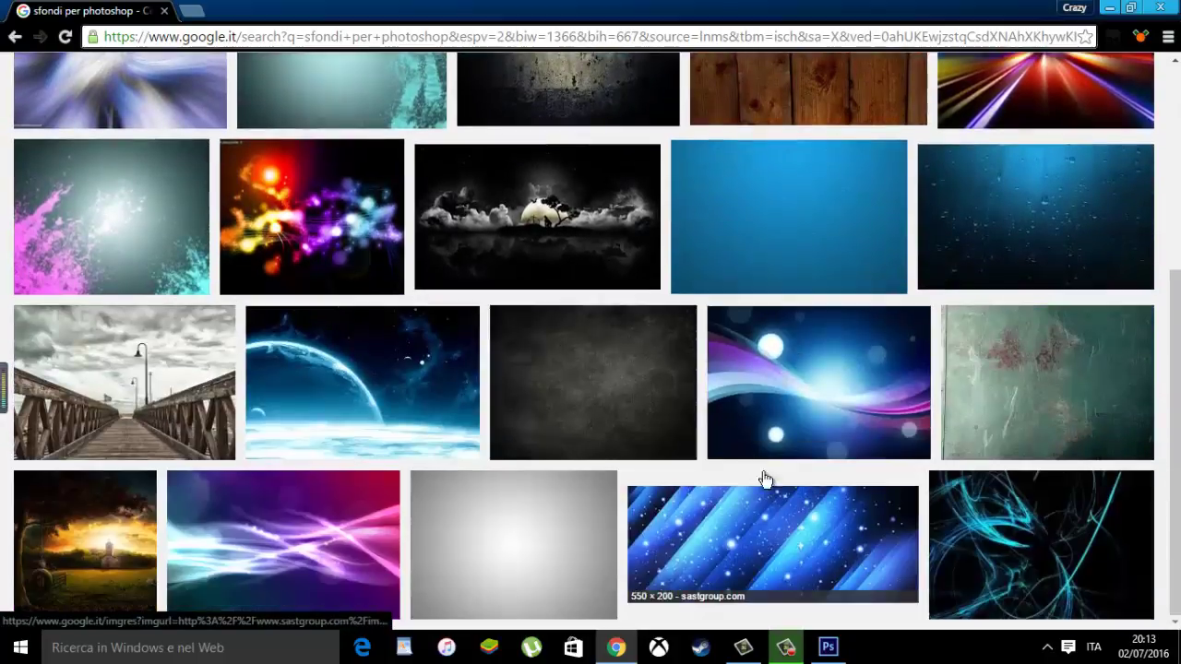
Save the dark texture image to the Desktop as sofn.jpg, then minimize Chrome
right_click(633, 382)
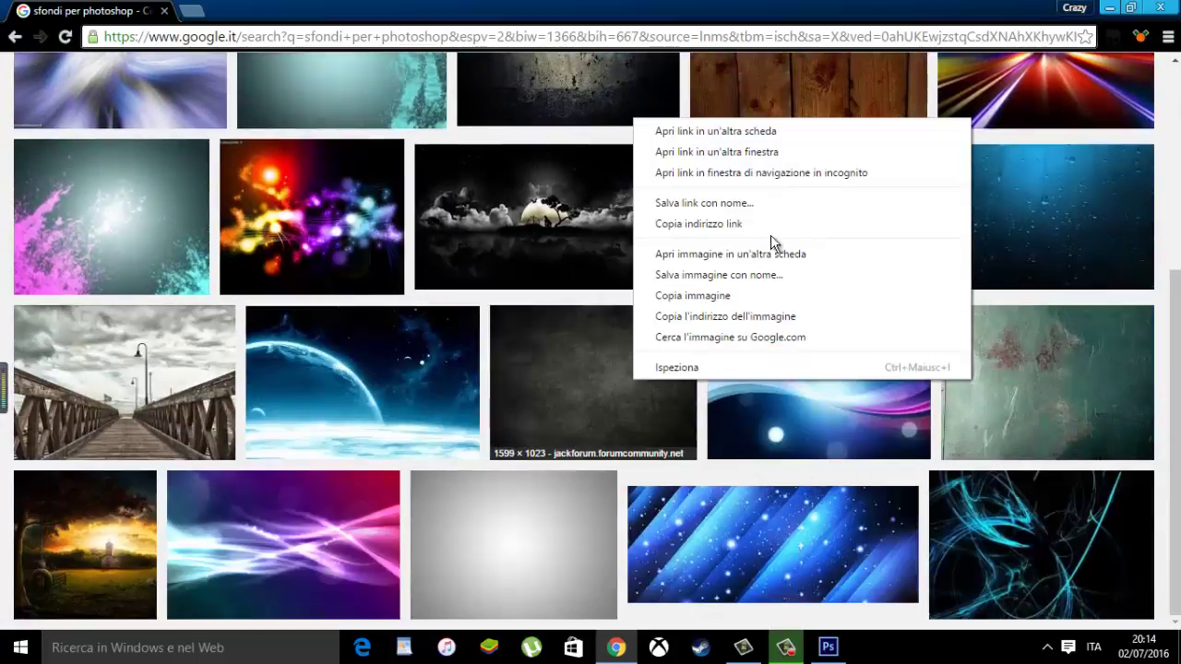
left_click(747, 273)
scroll(116, 110, "up", 1)
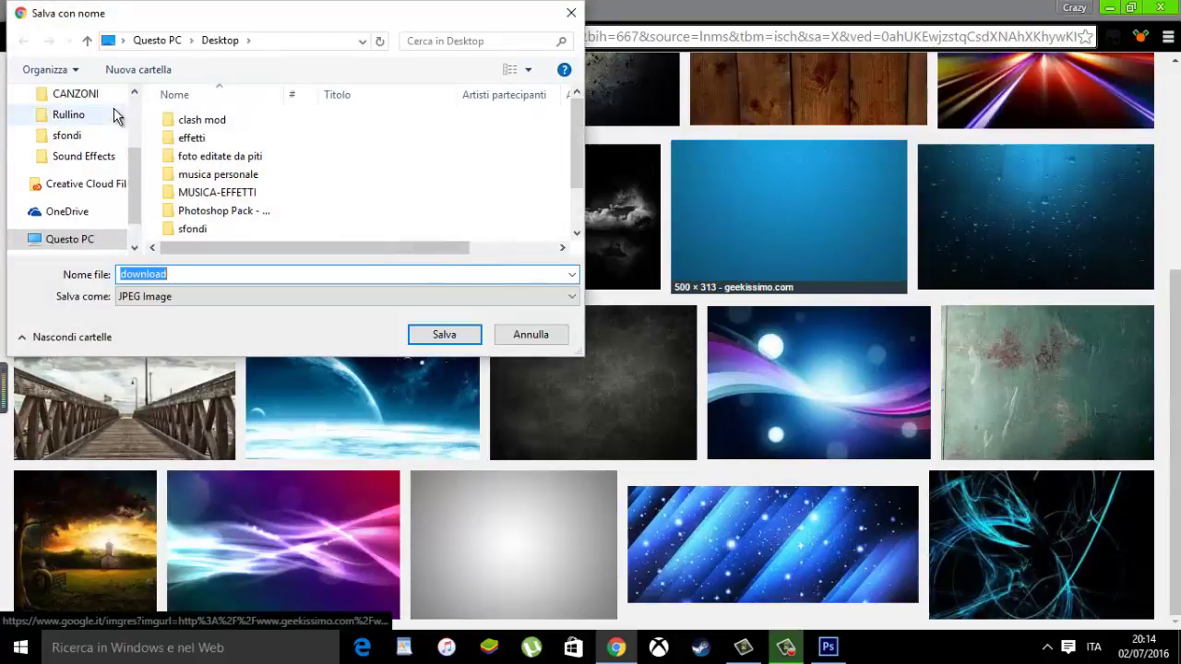
scroll(110, 113, "up", 2)
double_click(200, 275)
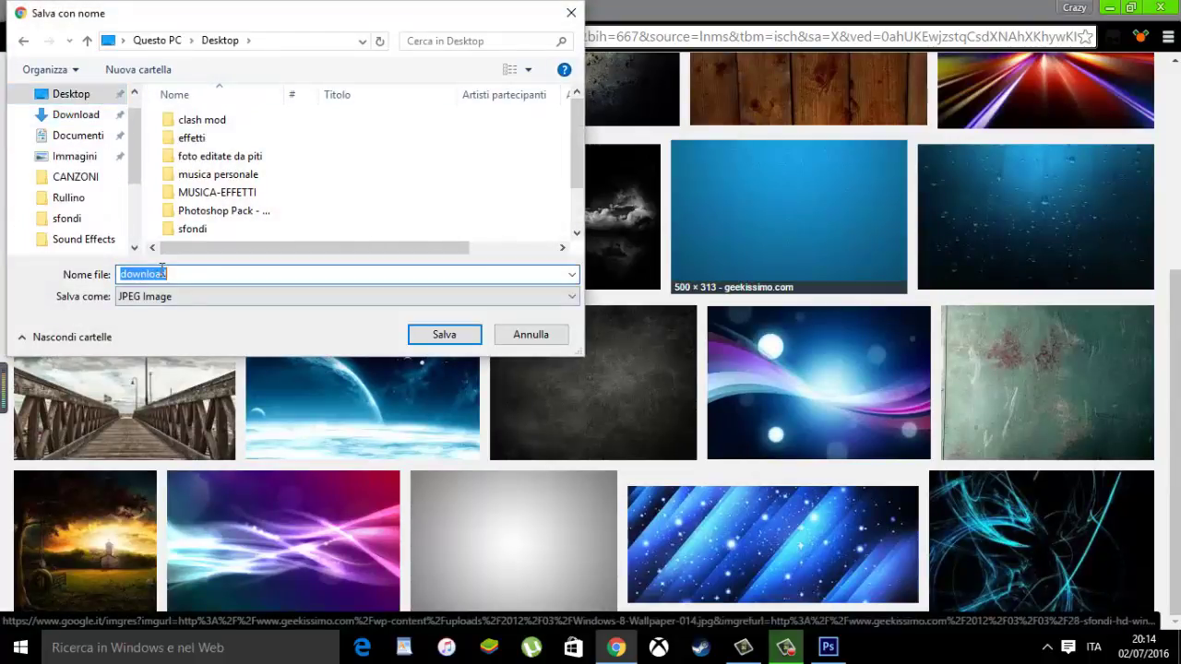
type("sofn")
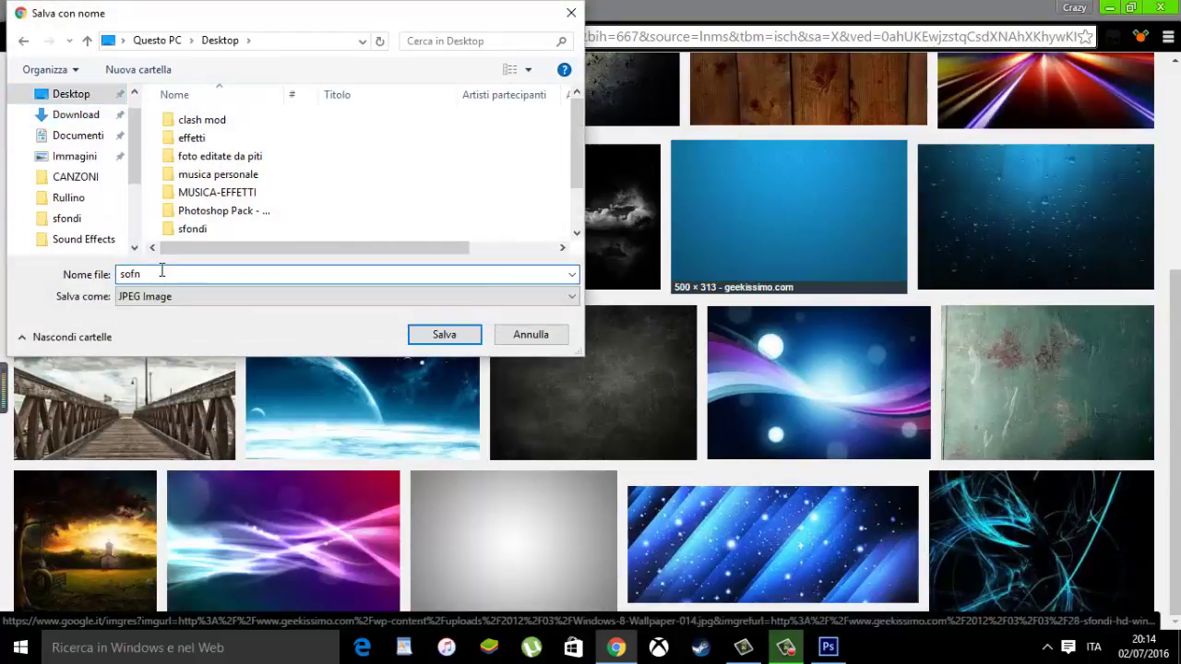
key("Return")
scroll(590, 276, "up", 1)
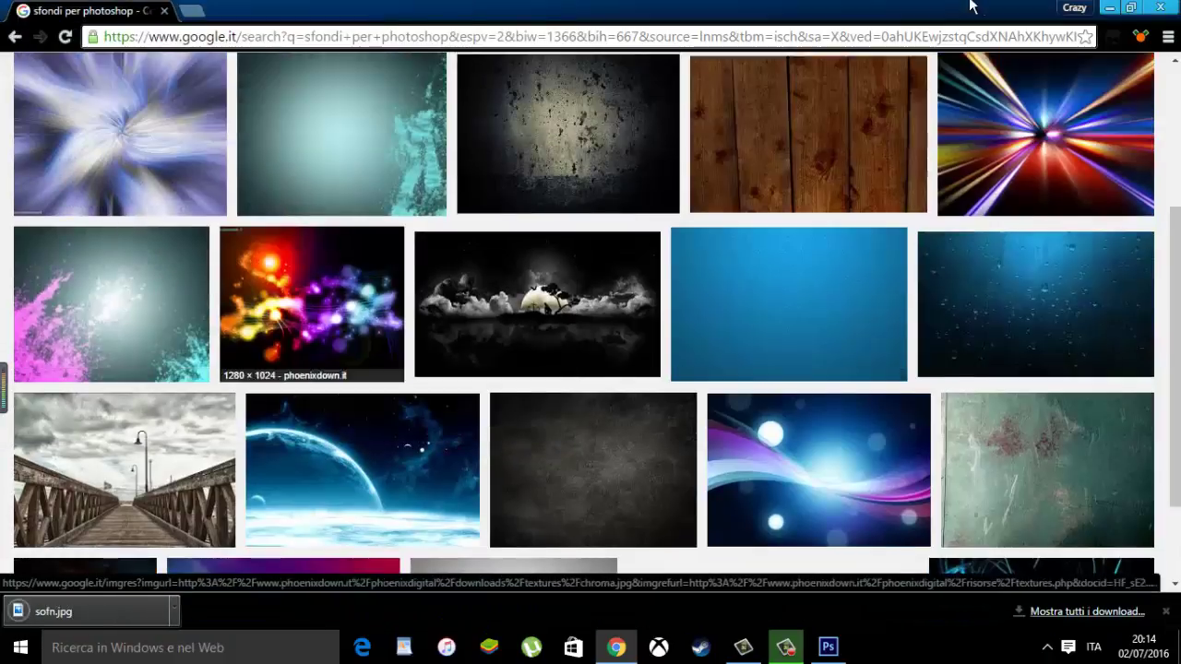
left_click(1110, 7)
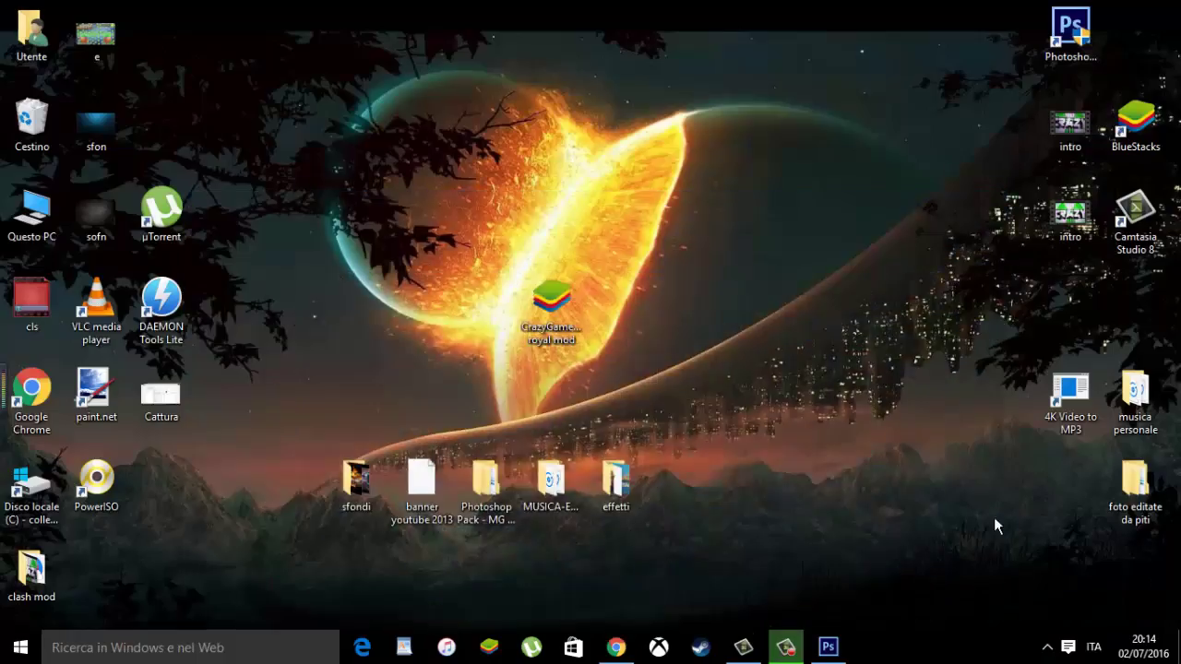
Return to Photoshop and place the Desktop image sofn into the banner as a new layer
left_click(800, 638)
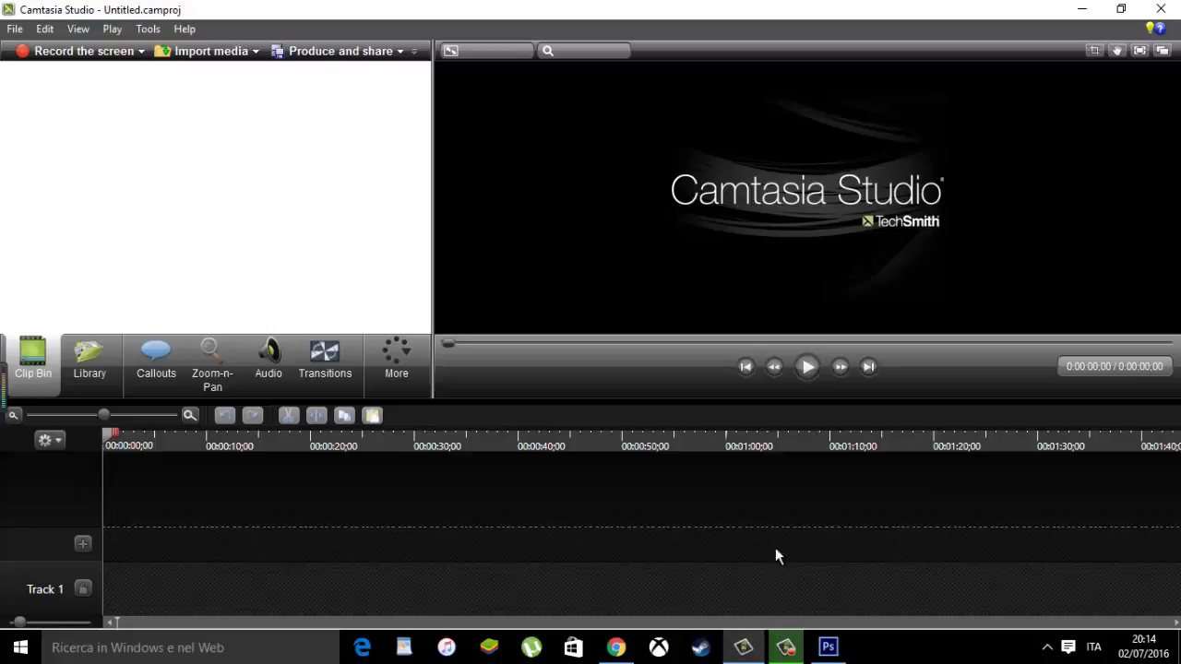
left_click(1081, 8)
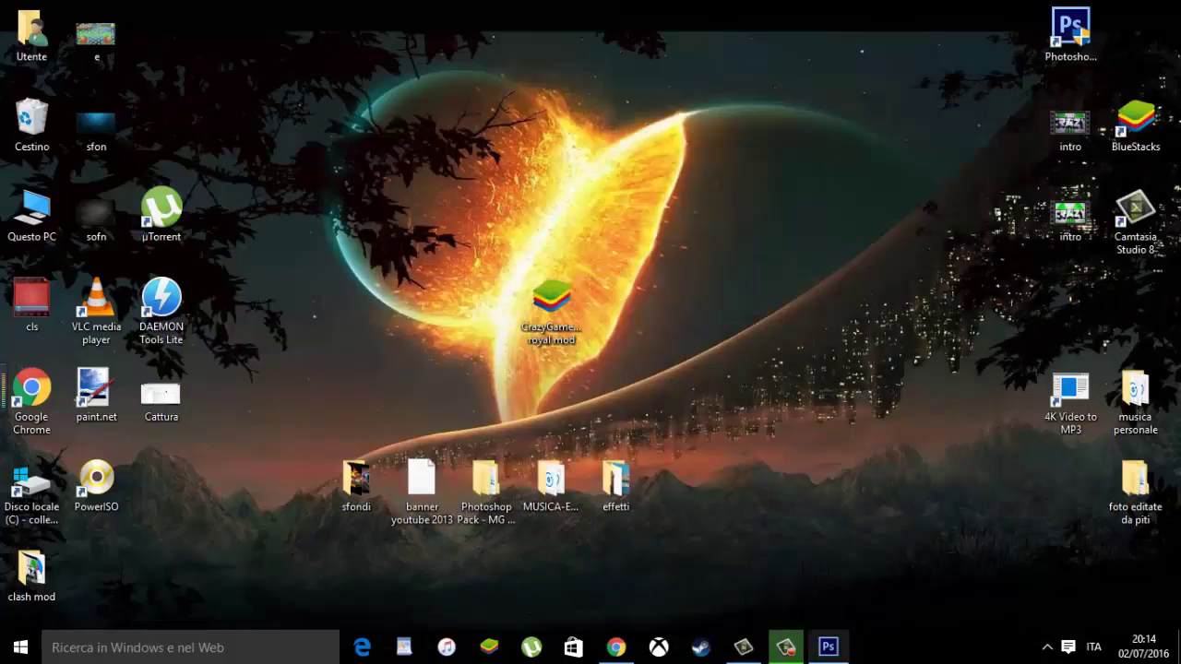
left_click(830, 648)
left_click(51, 10)
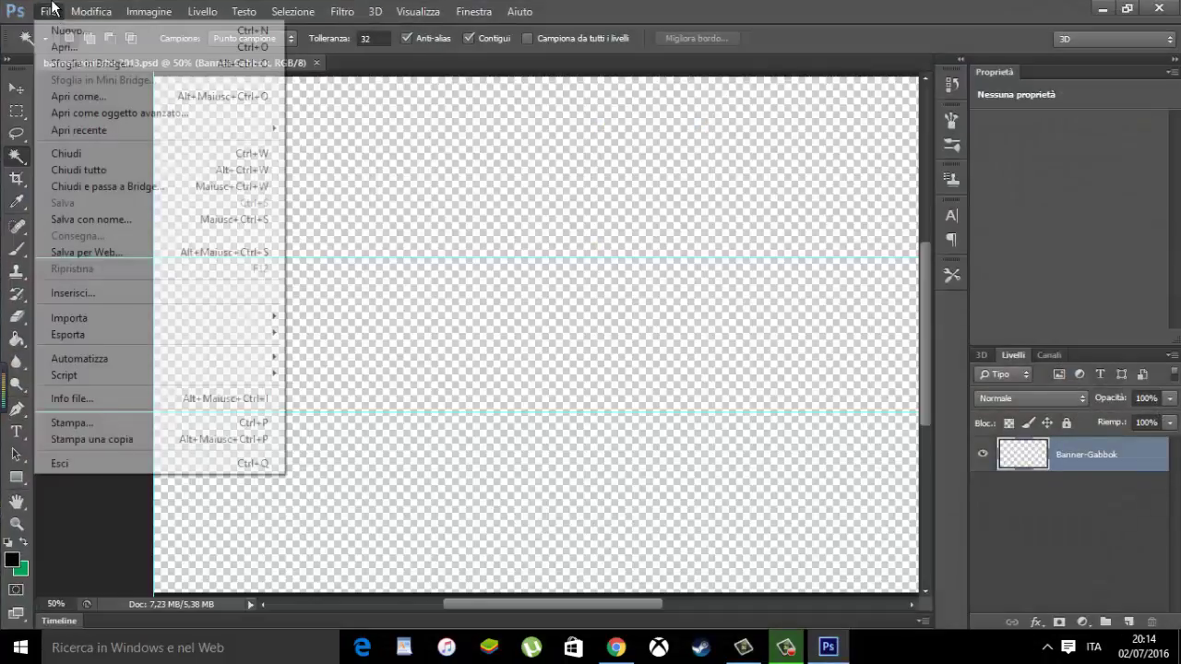
left_click(93, 293)
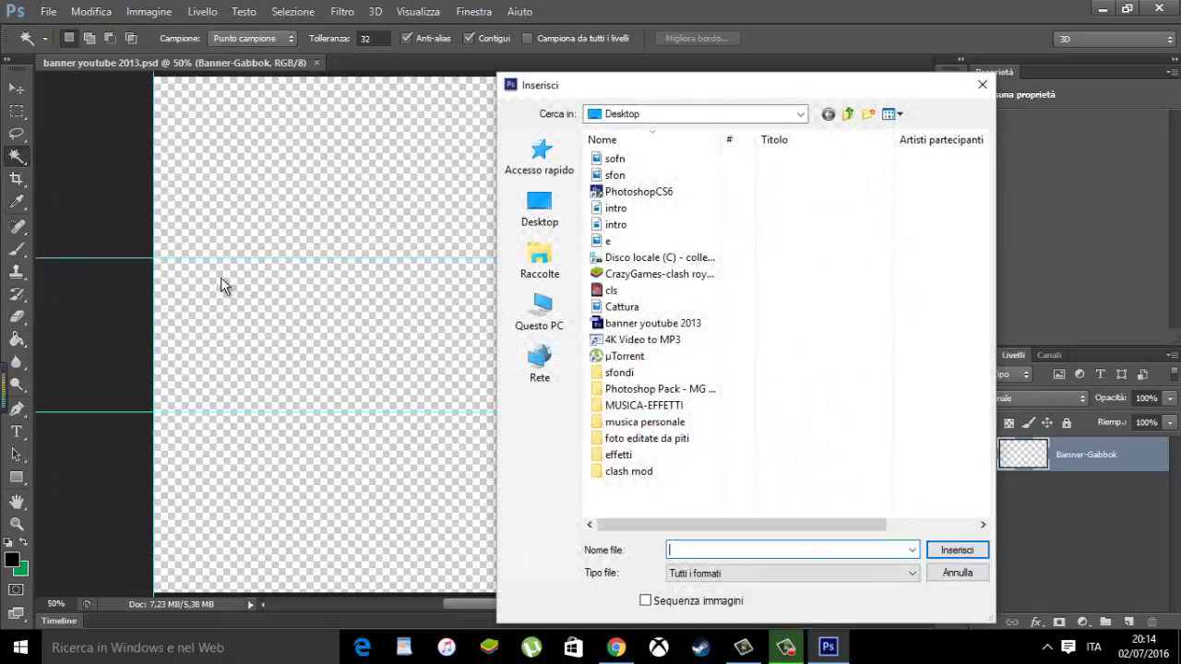
left_click(711, 160)
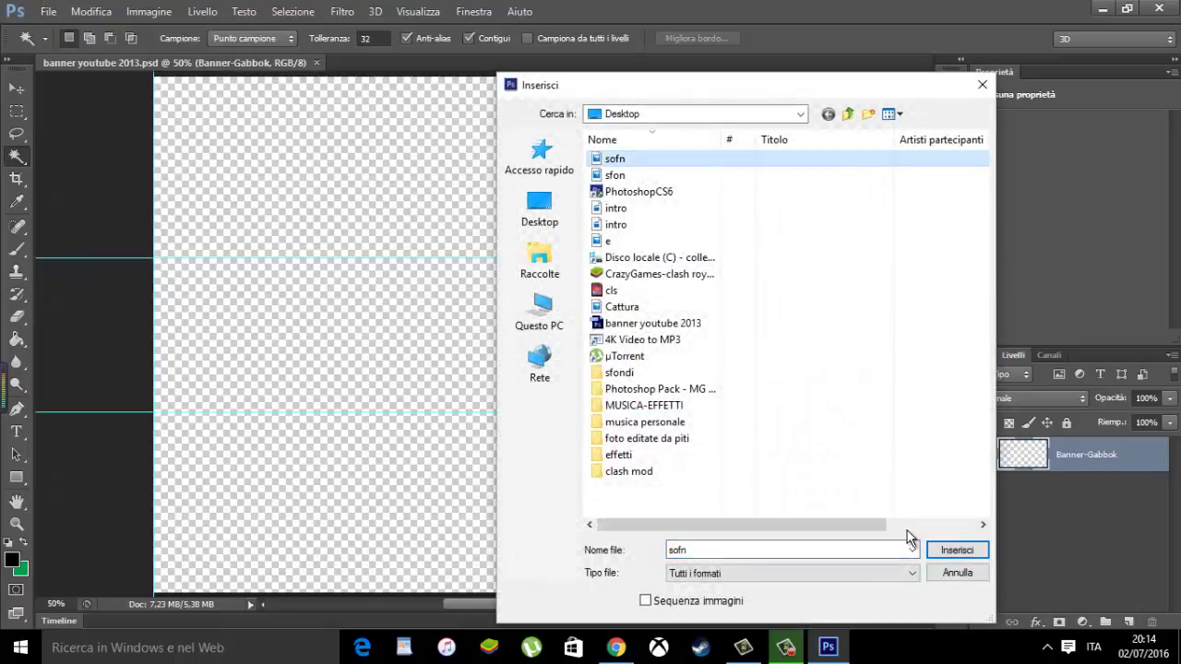
left_click(955, 550)
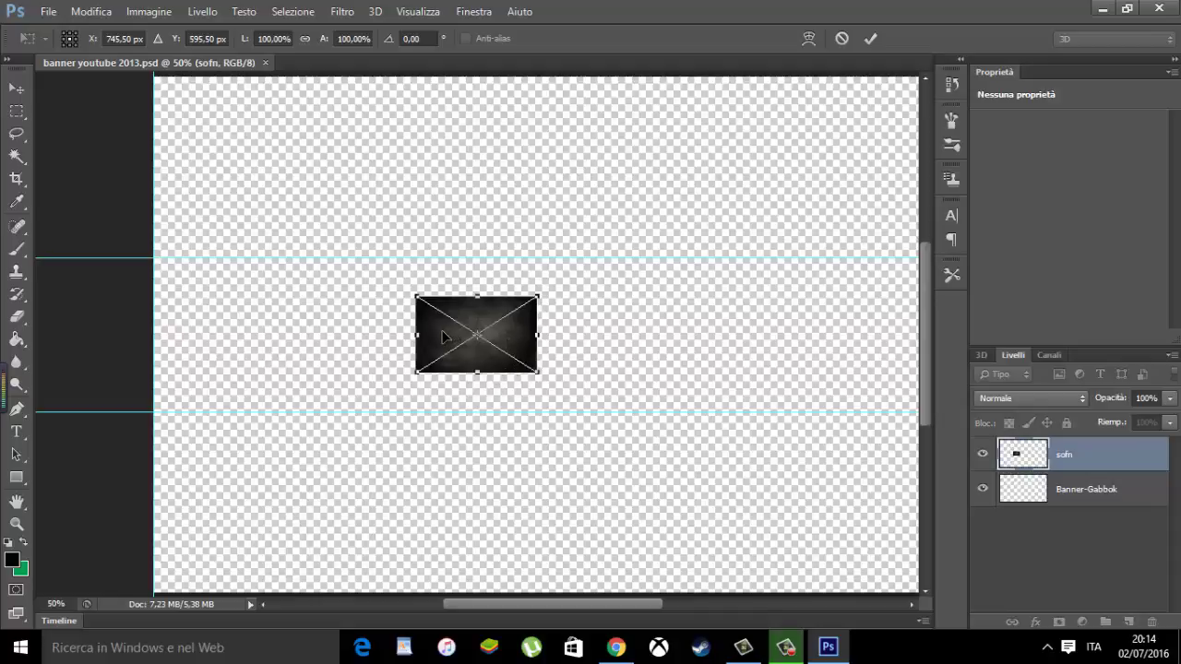
Scale the placed sofn image to about 756% and centre it to cover the whole banner
mouse_move(447, 337)
left_mouse_down()
mouse_move(317, 337)
mouse_move(229, 362)
mouse_move(231, 373)
left_mouse_up()
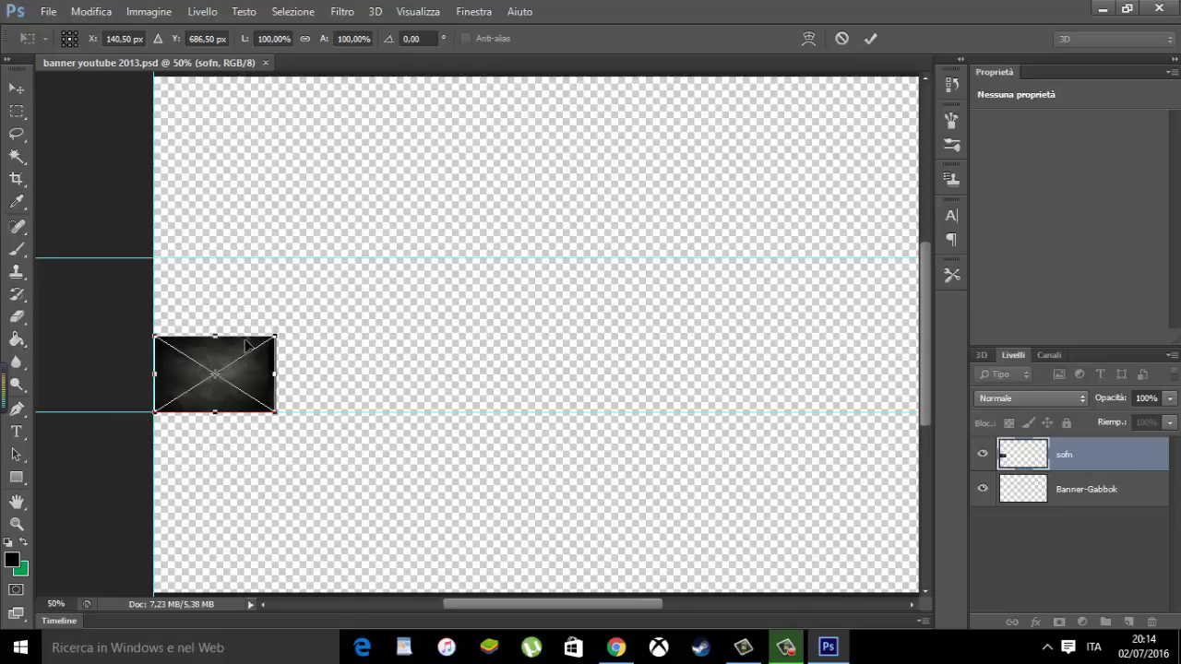
mouse_move(279, 332)
left_mouse_down()
mouse_move(985, 145)
mouse_move(363, 231)
mouse_move(382, 257)
left_mouse_up()
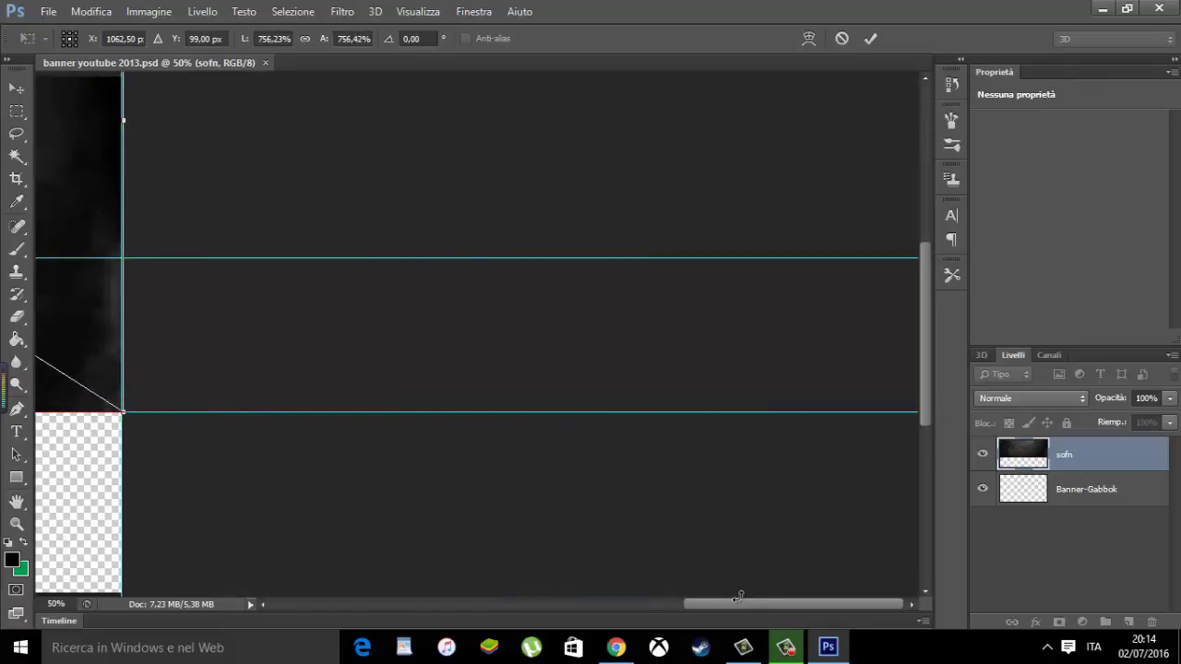
left_click_drag(738, 603, 522, 600)
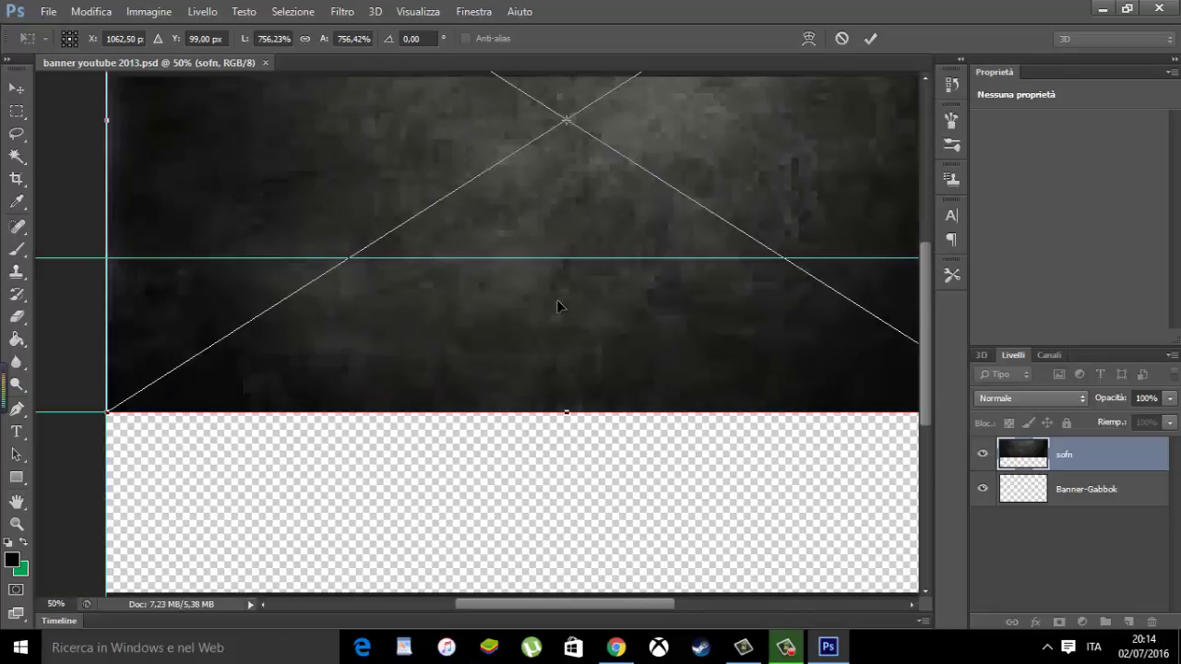
mouse_move(556, 305)
left_mouse_down()
mouse_move(548, 476)
mouse_move(568, 473)
left_mouse_up()
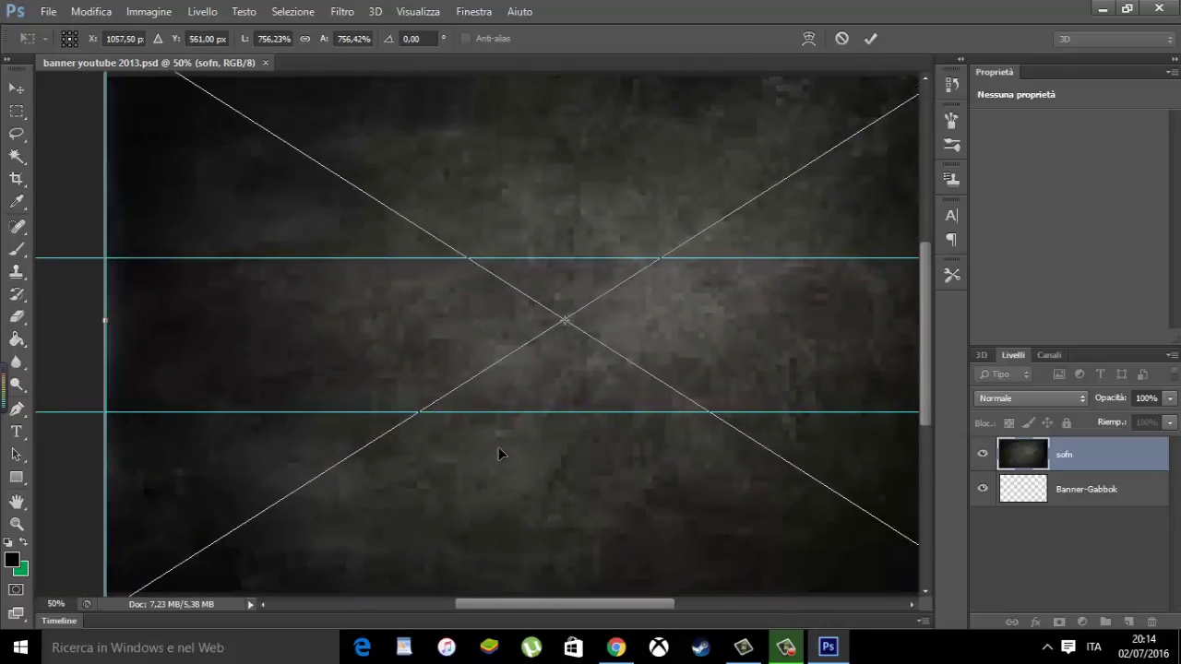
key("ctrl+minus")
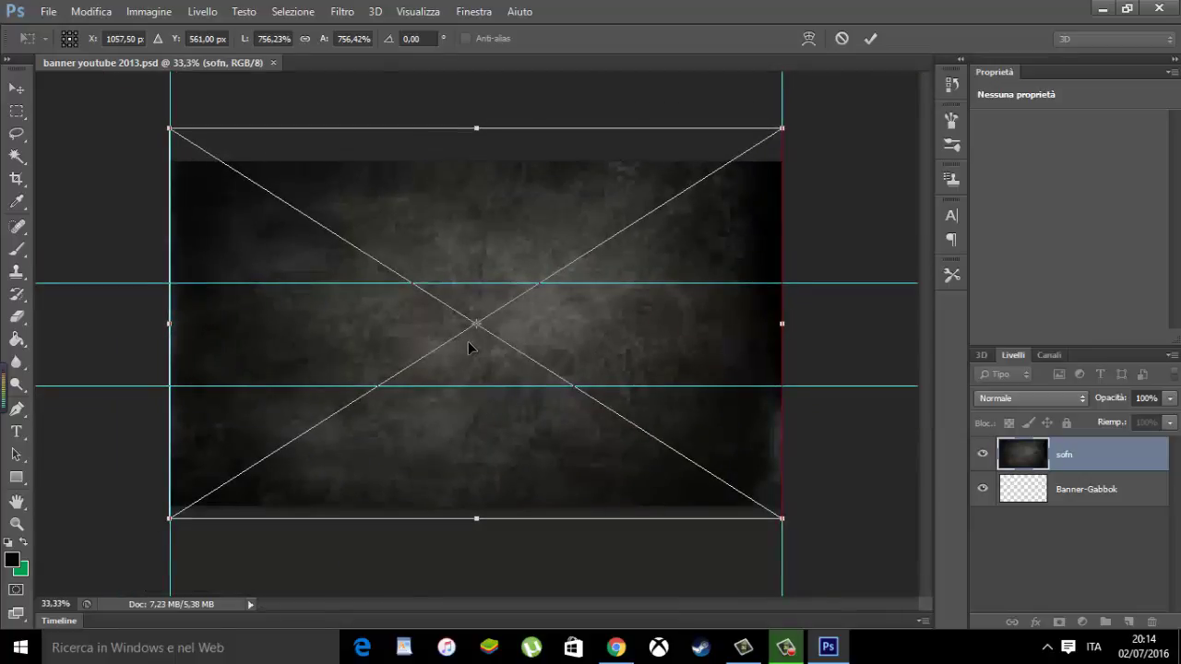
left_click_drag(468, 342, 467, 343)
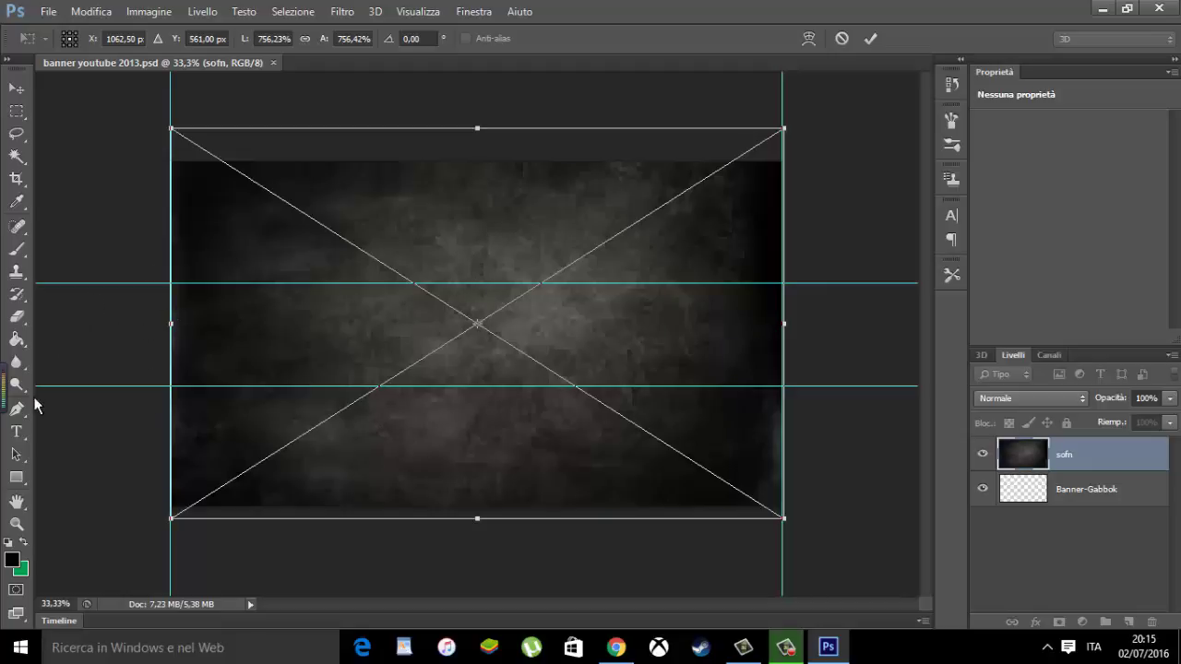
left_click(17, 432)
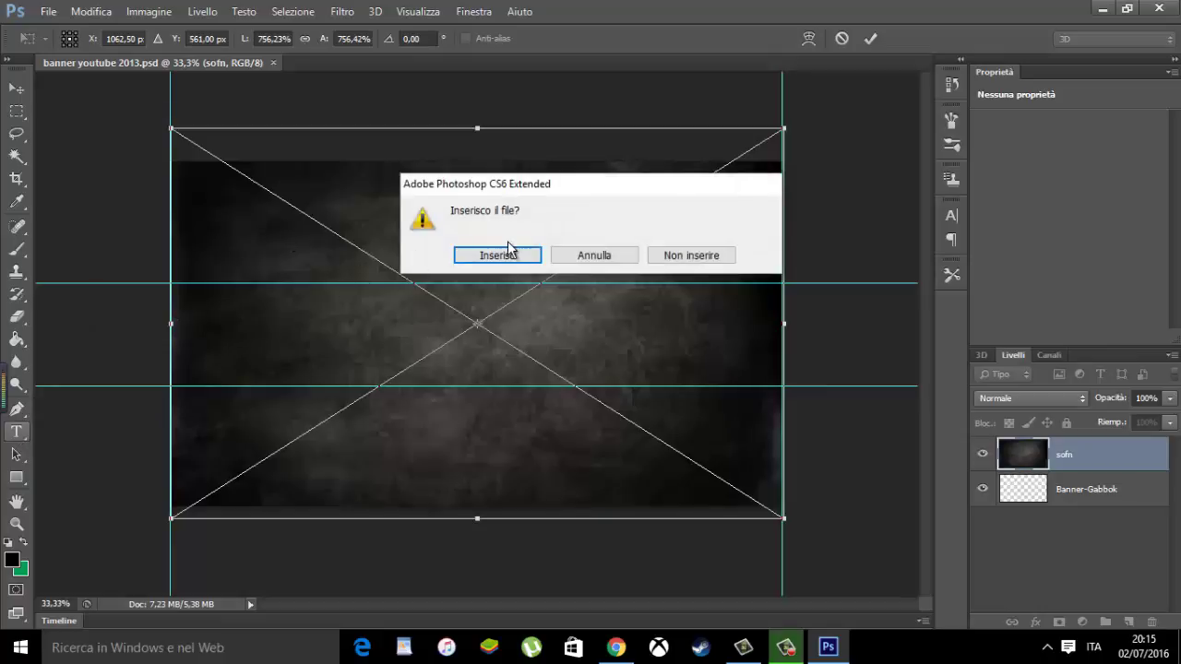
Commit the sofn background placement and browse the Type tool's font list
left_click(508, 251)
key("Return")
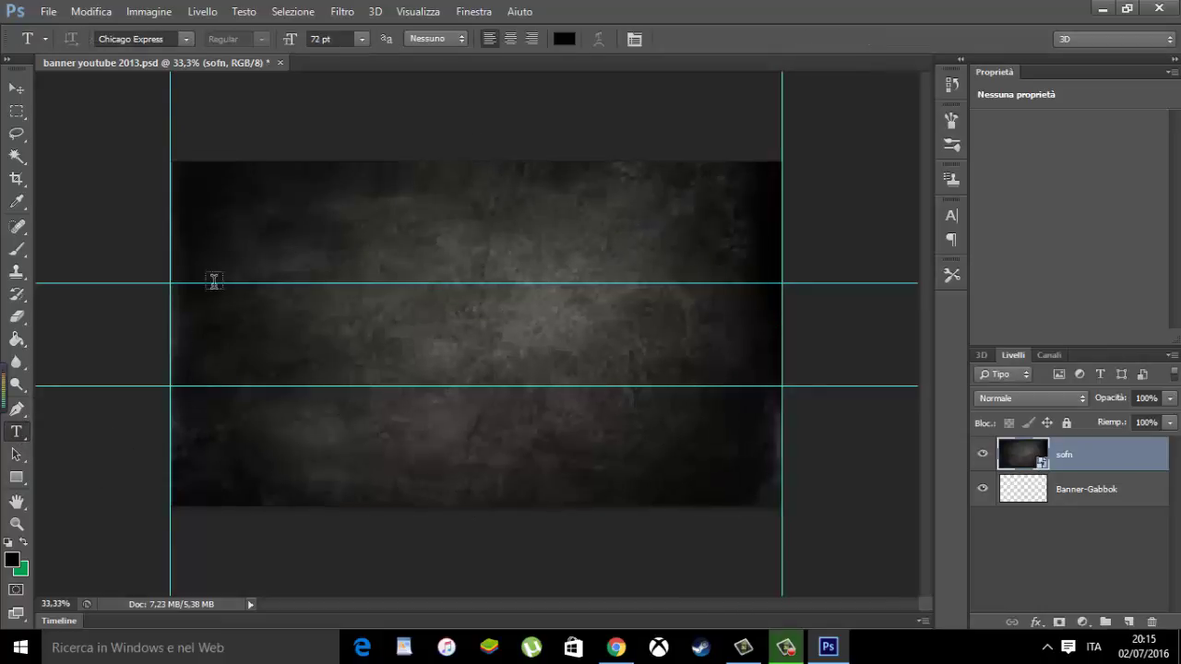
left_click(186, 38)
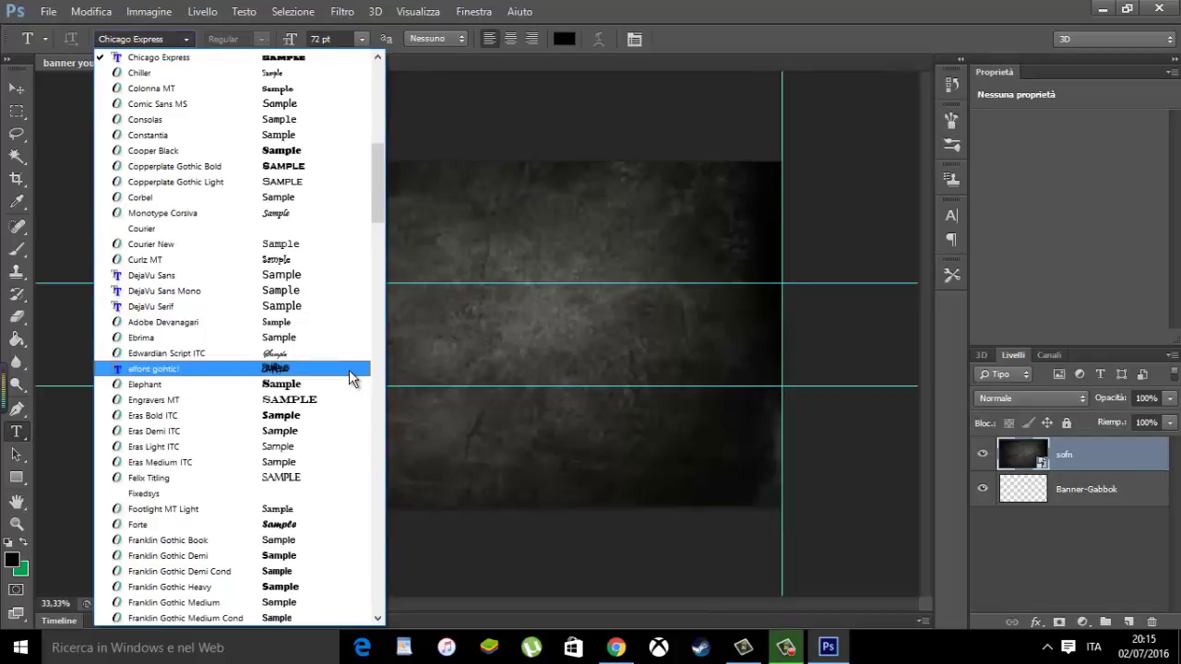
scroll(350, 373, "down", 1)
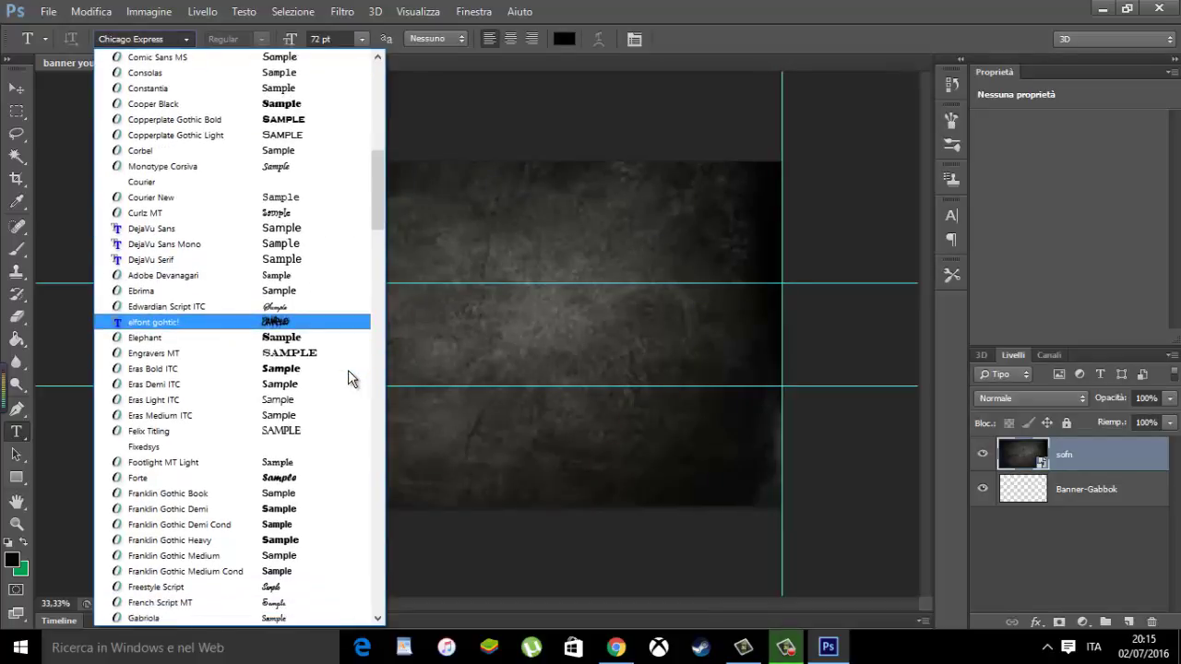
scroll(340, 367, "down", 1)
scroll(327, 358, "down", 1)
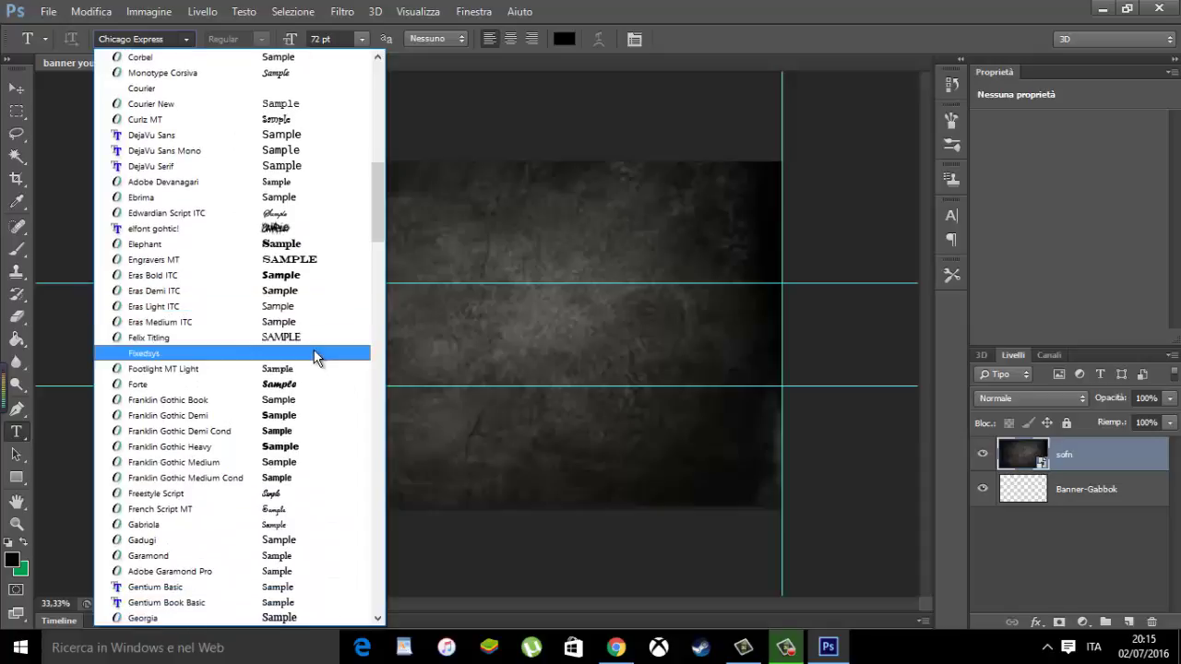
left_click(113, 38)
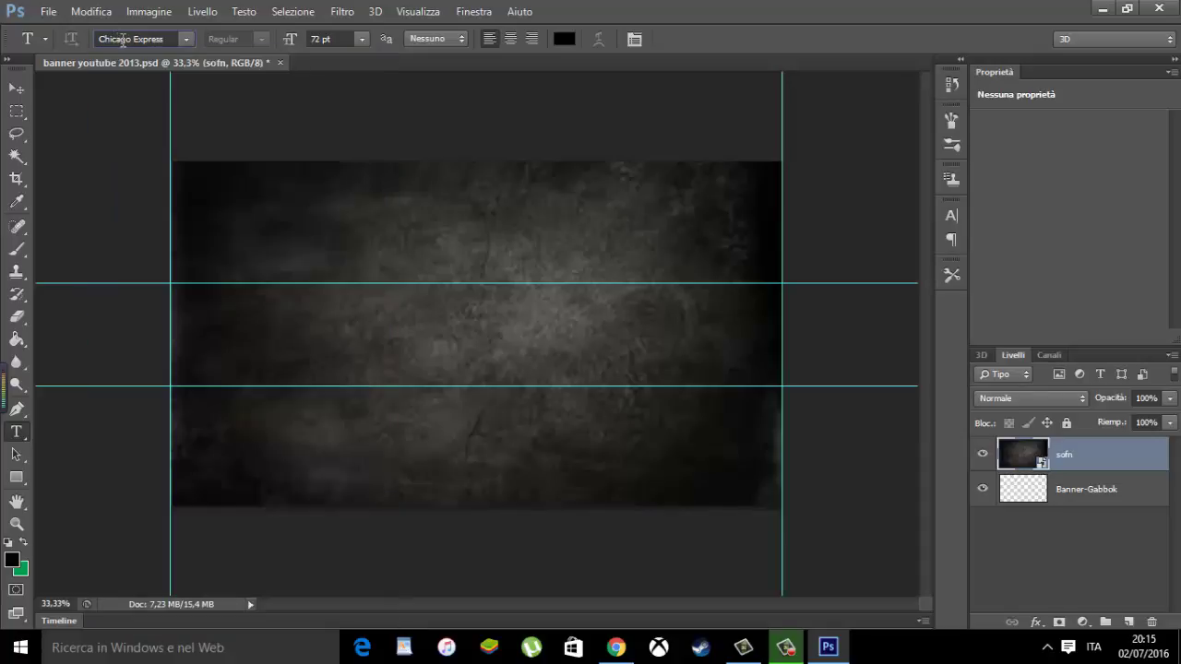
Set the type font to orange juice
left_click(122, 41)
type("Orator Std")
left_click(188, 43)
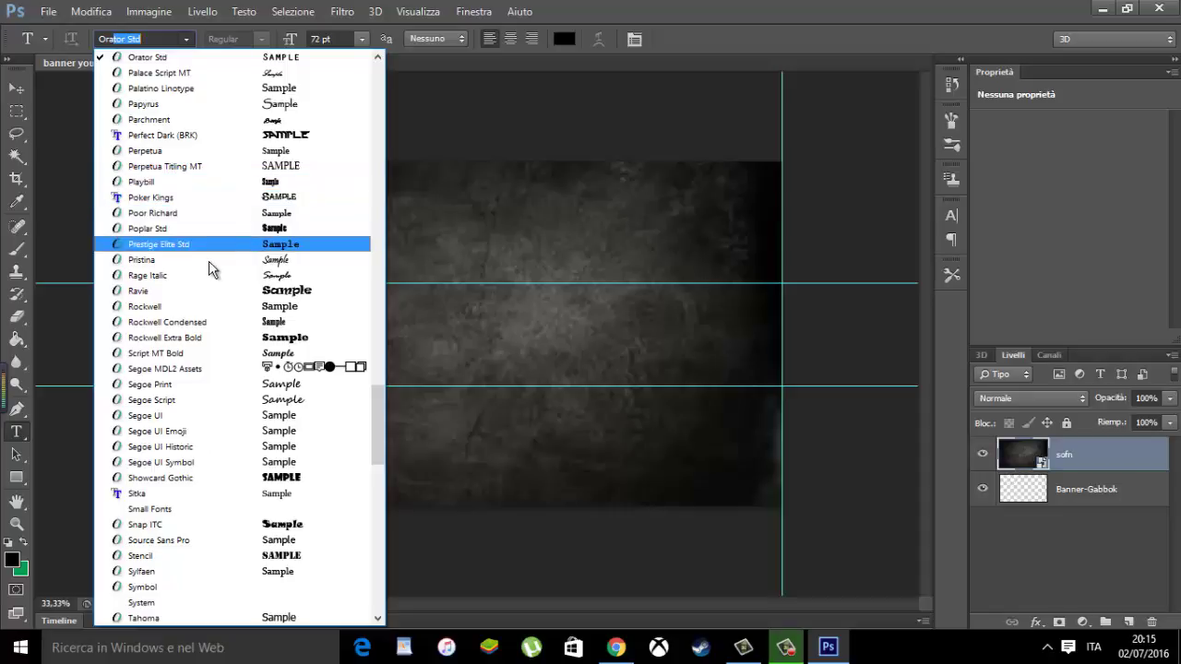
scroll(221, 239, "up", 1)
scroll(208, 249, "up", 1)
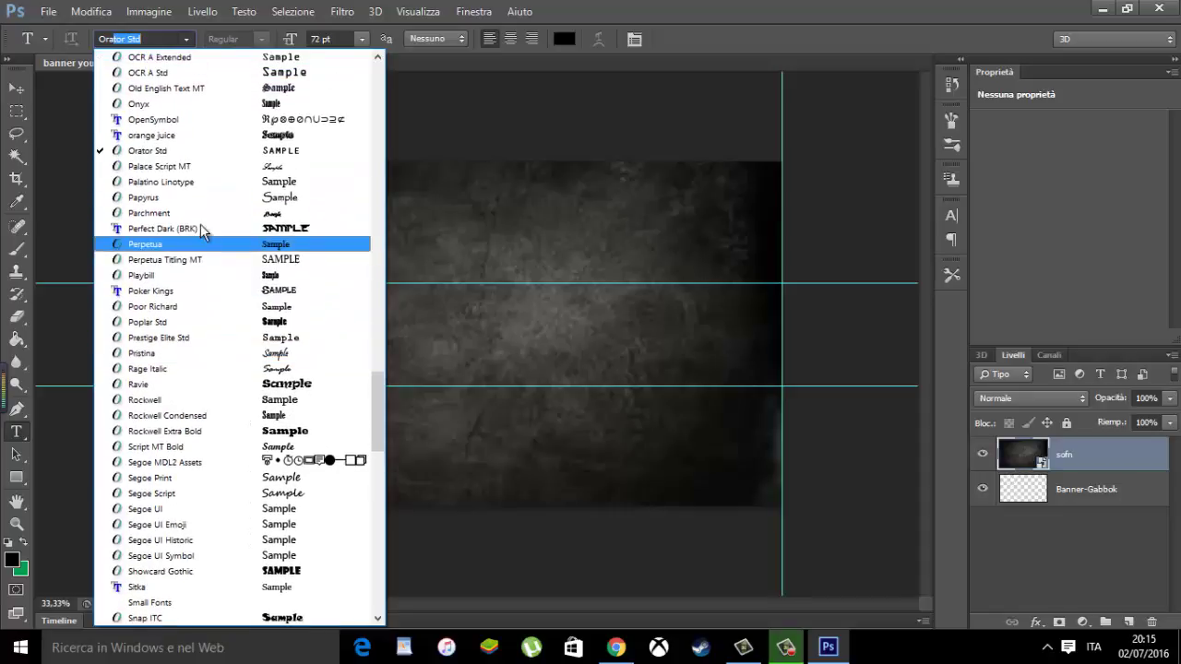
left_click(205, 135)
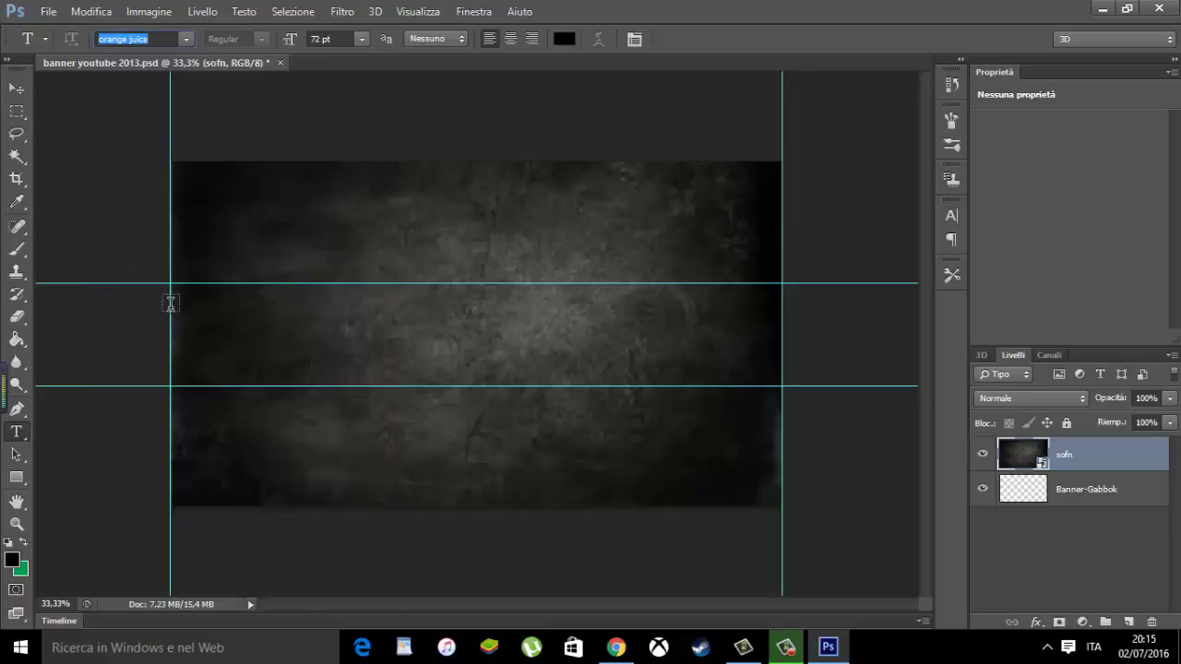
Start a new text layer on the banner with a 150 pt font size
left_click(353, 335)
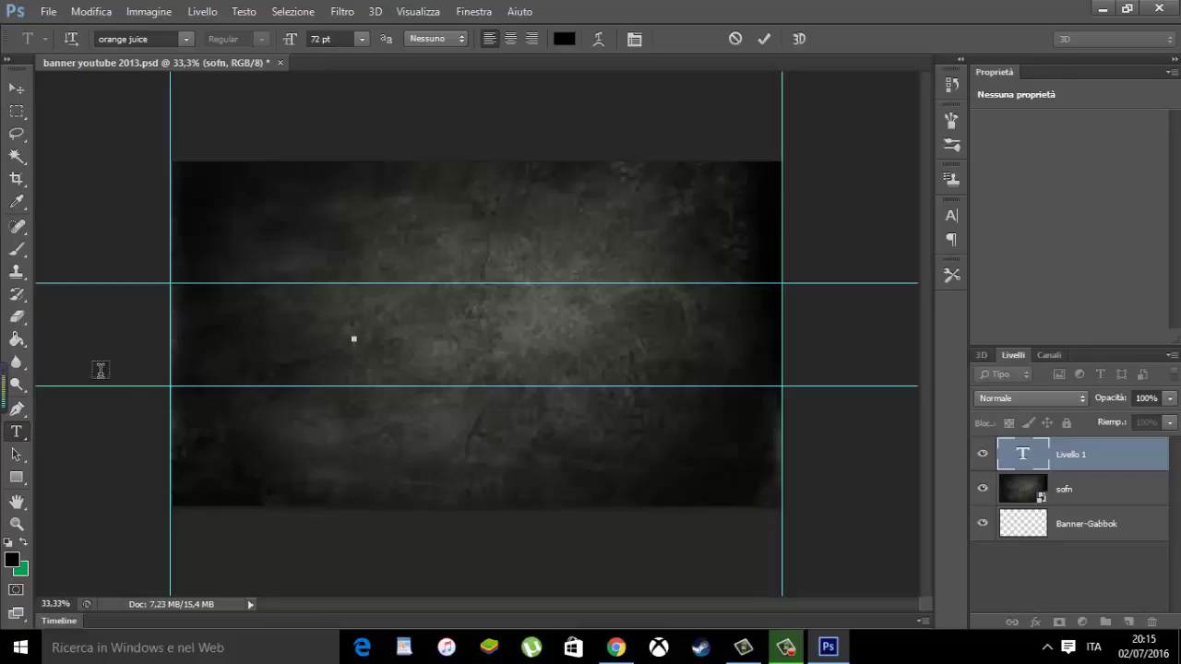
type("T")
key("BackSpace")
left_click(317, 38)
type("150")
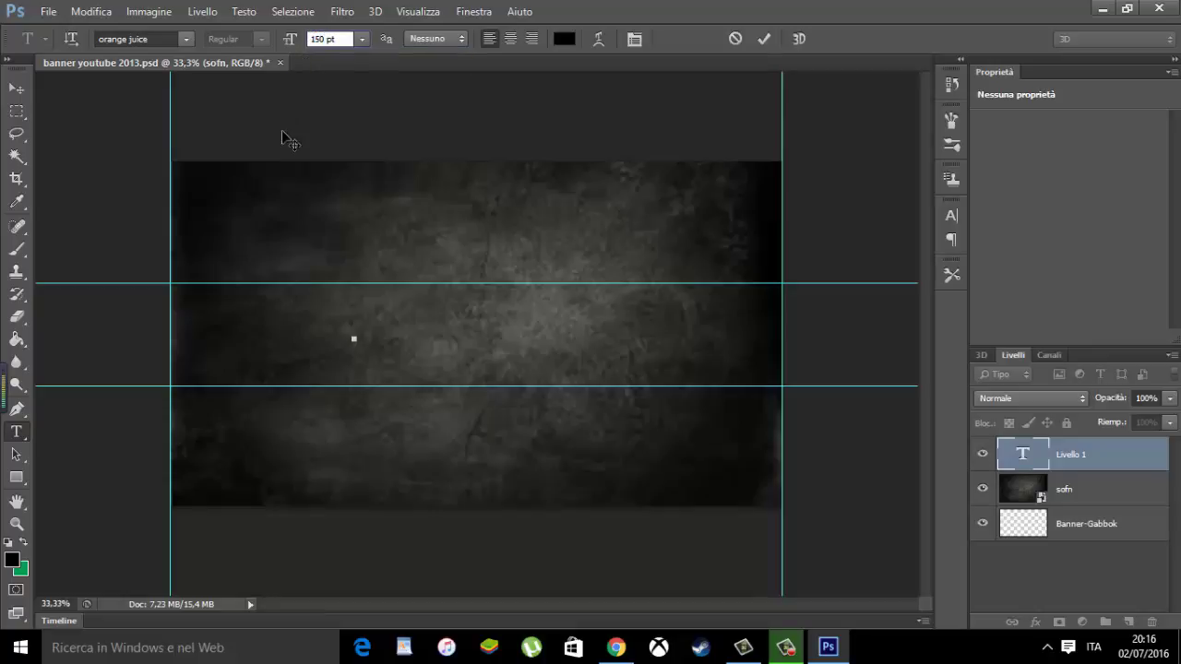
key("Return")
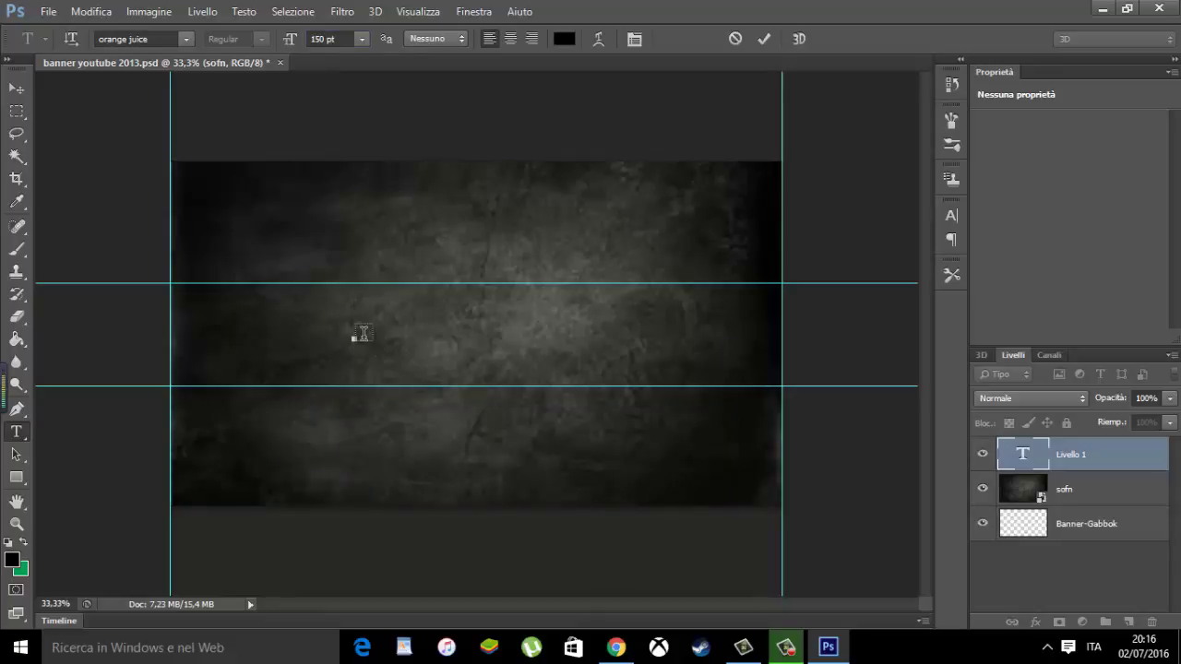
Type 'Tutorial per fare una grafica' on one line and position it between the guides
type("T uto")
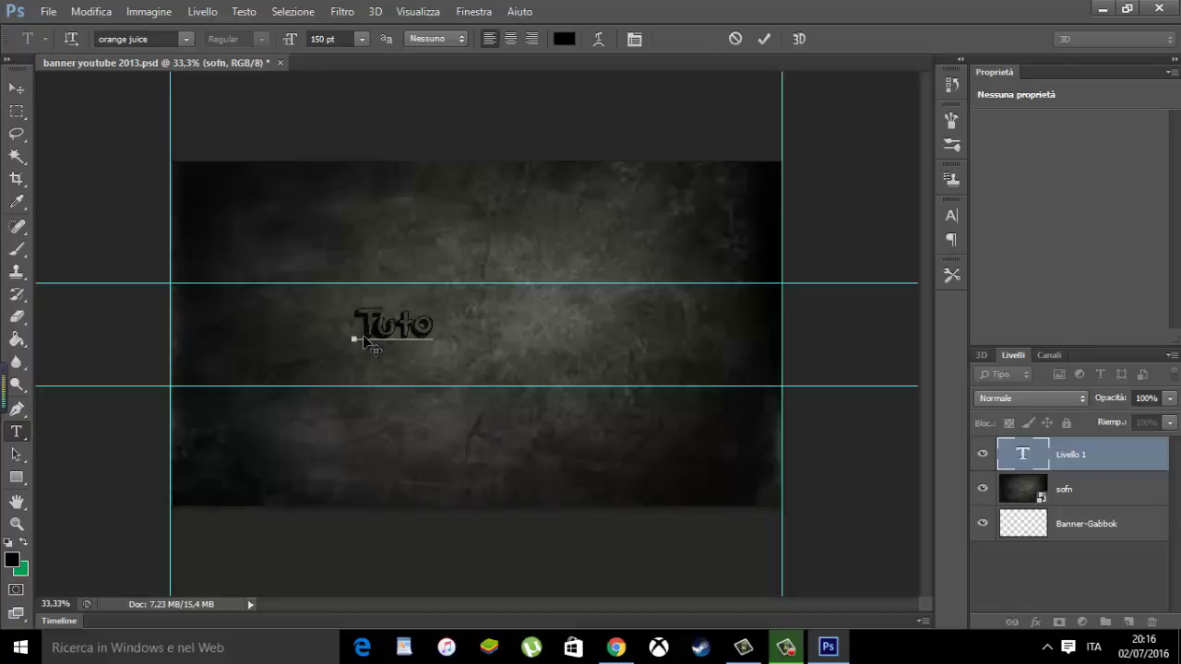
type("rial")
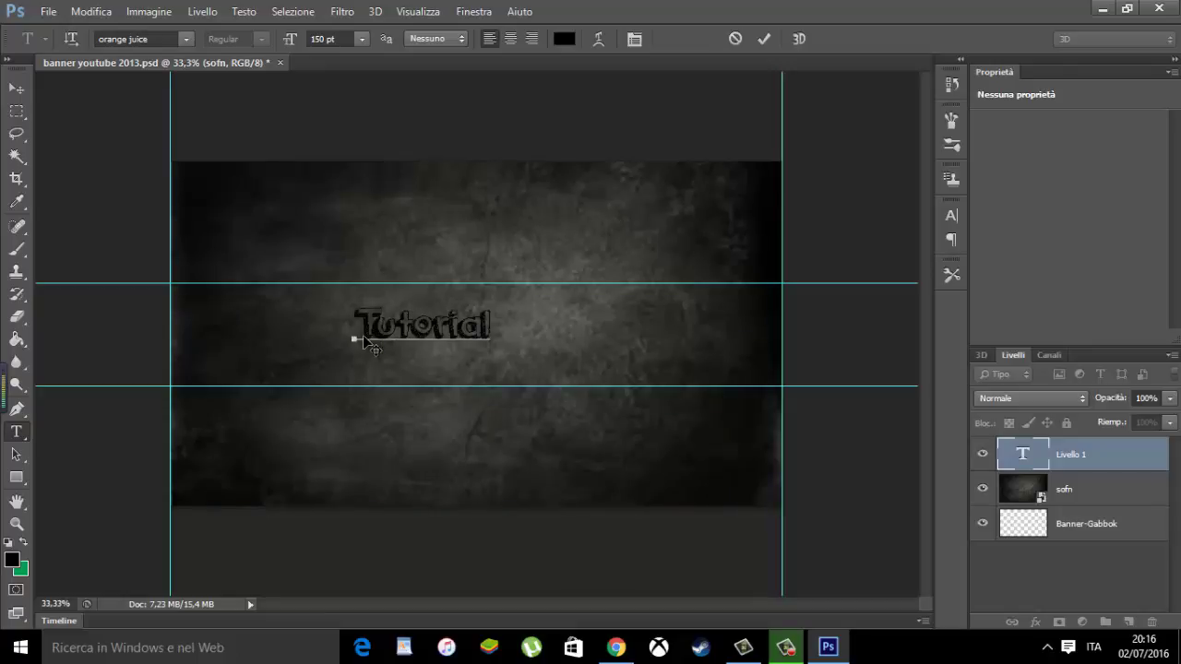
type(" perfare")
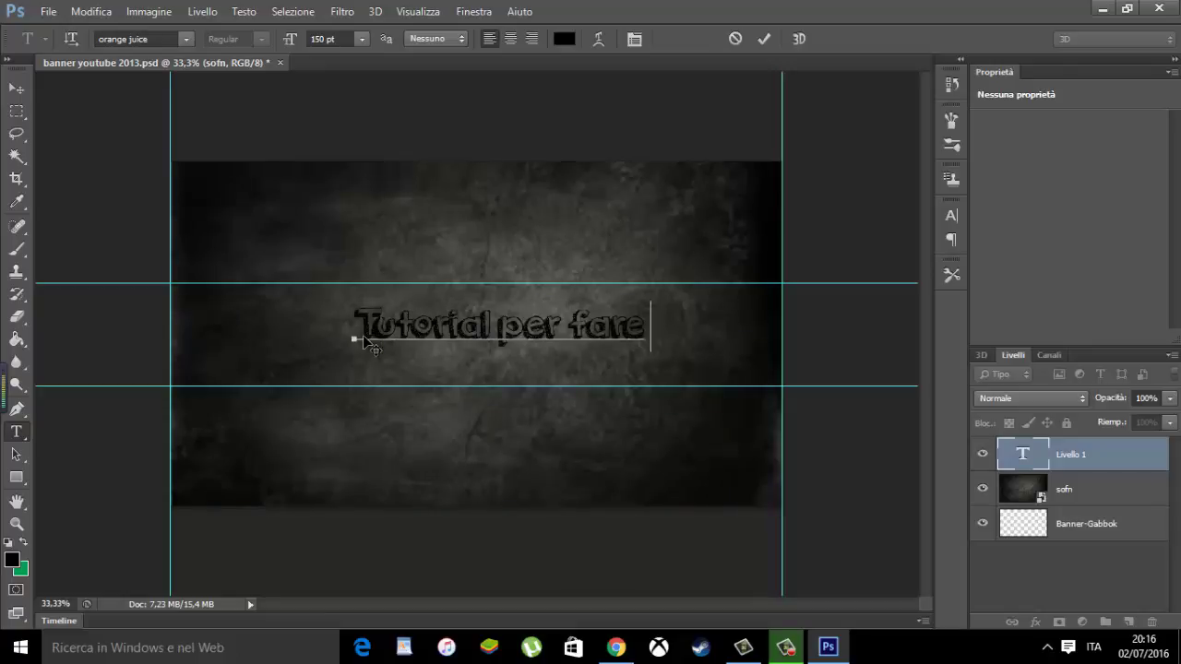
type("una")
key("Return")
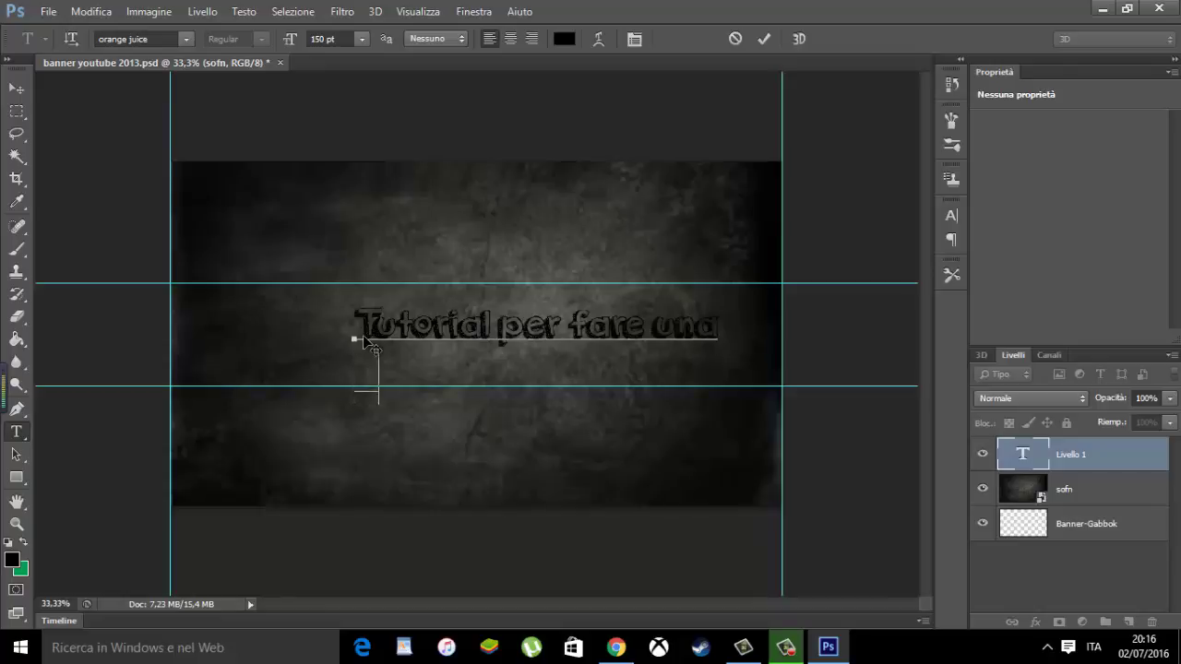
type("grafic")
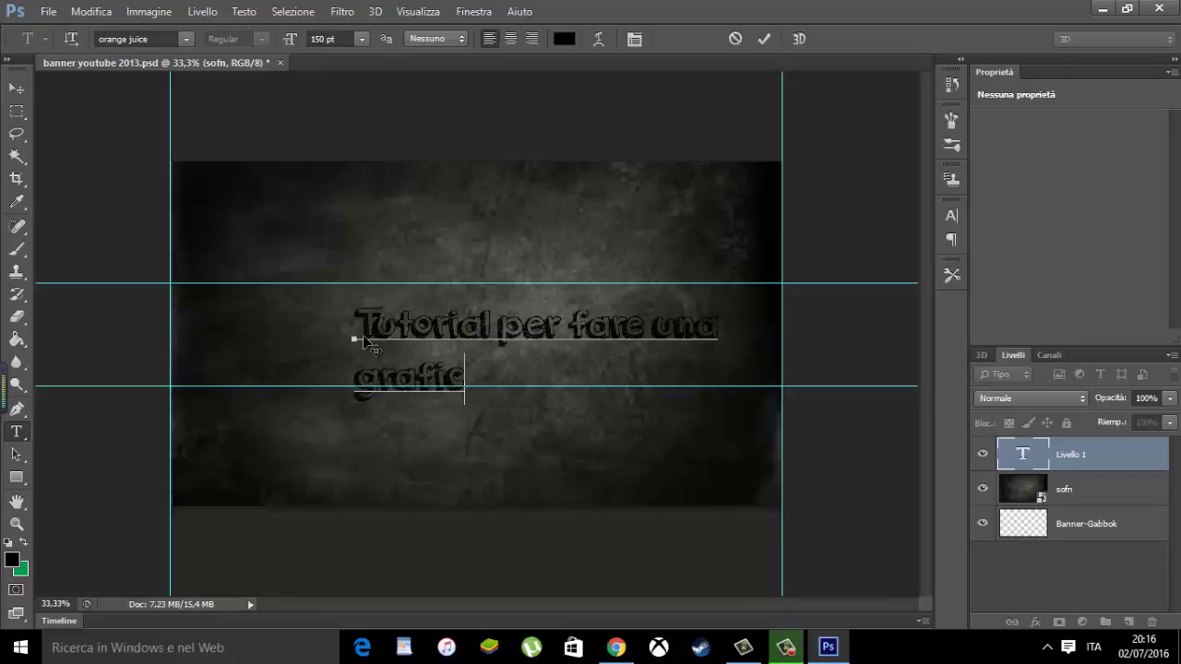
type("A")
key("BackSpace")
type("a")
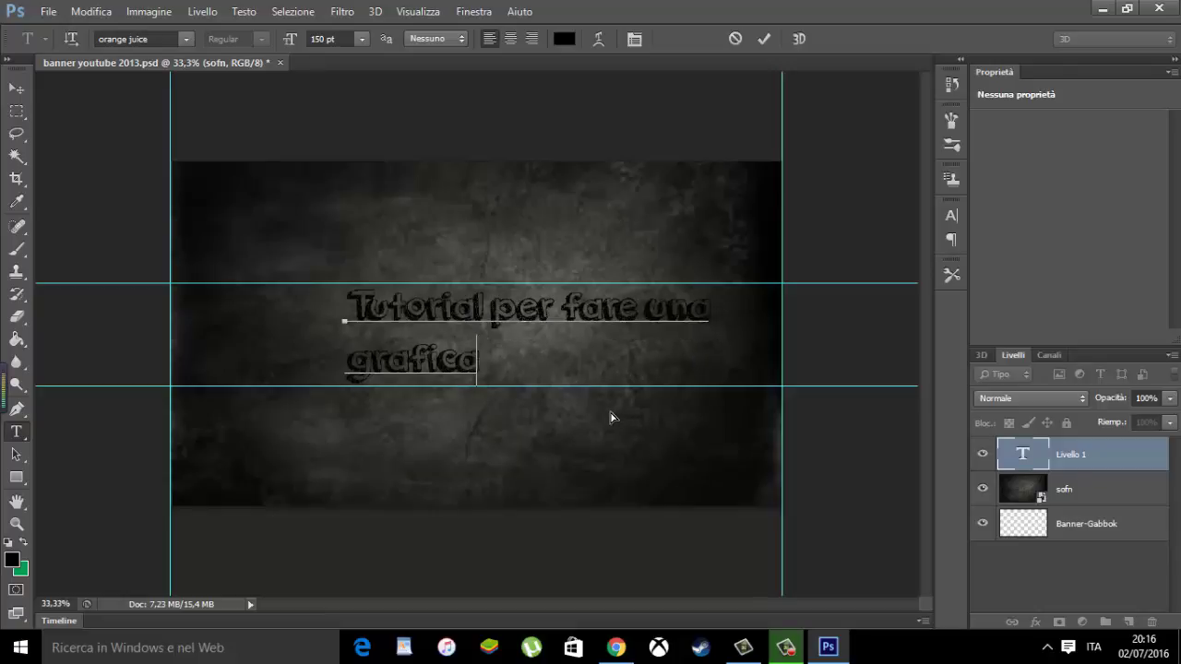
left_click_drag(605, 418, 516, 426)
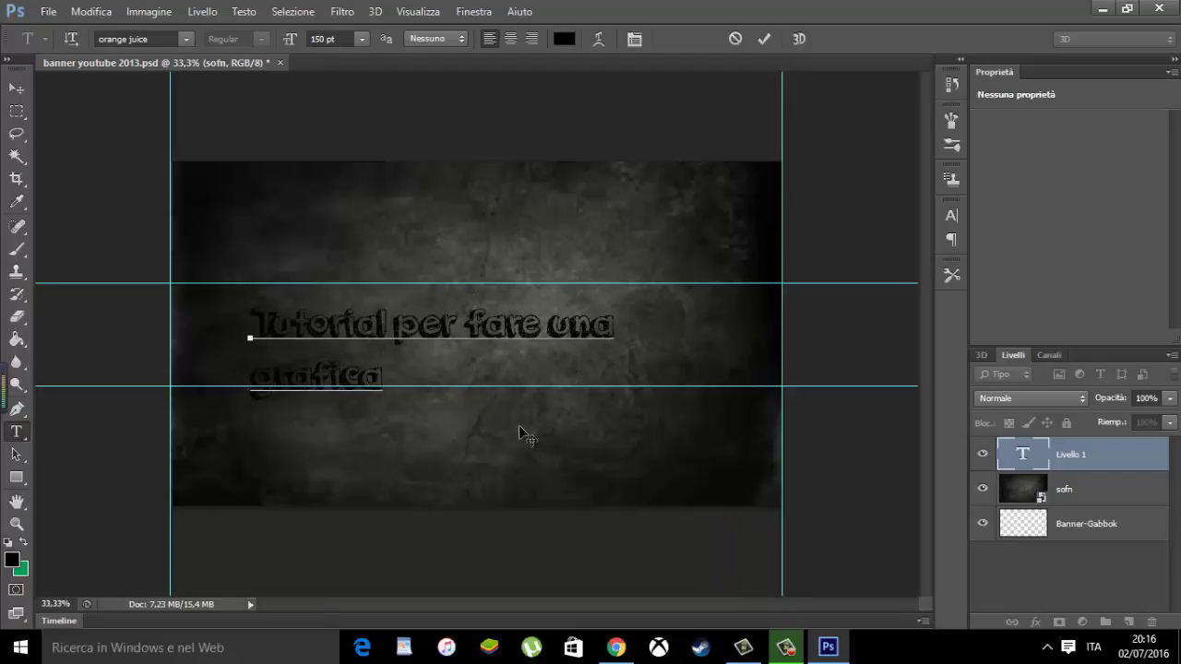
key("BackSpace")
key("BackSpace")
key("BackSpace")
key("BackSpace")
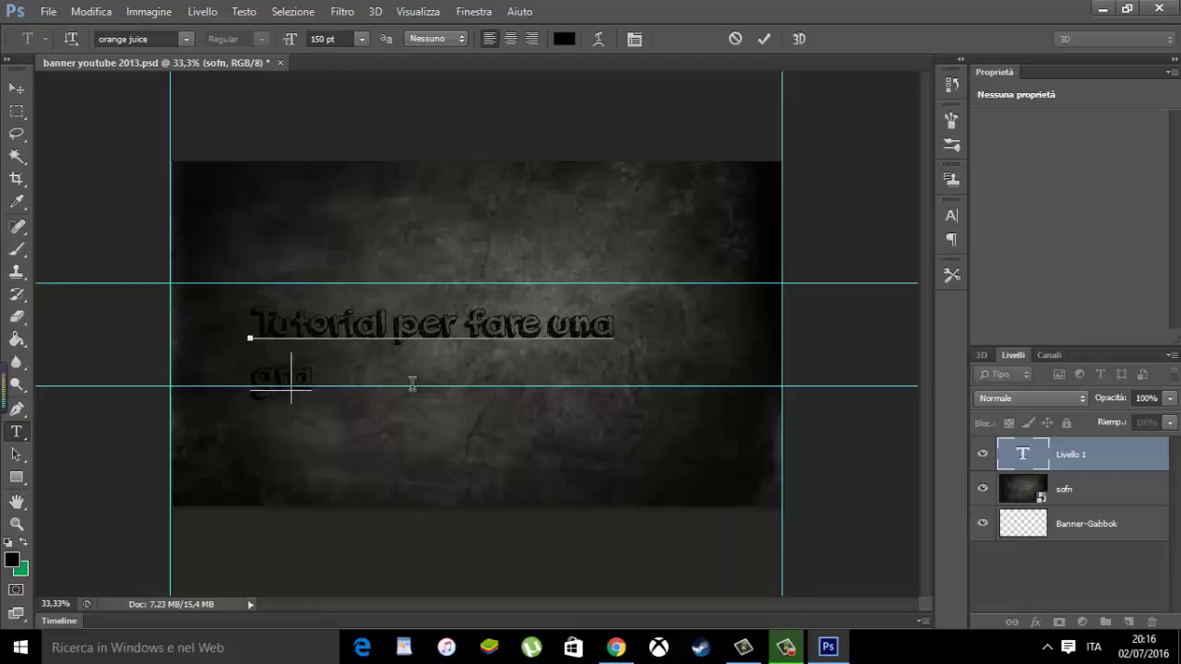
key("BackSpace")
key("BackSpace")
key("BackSpace")
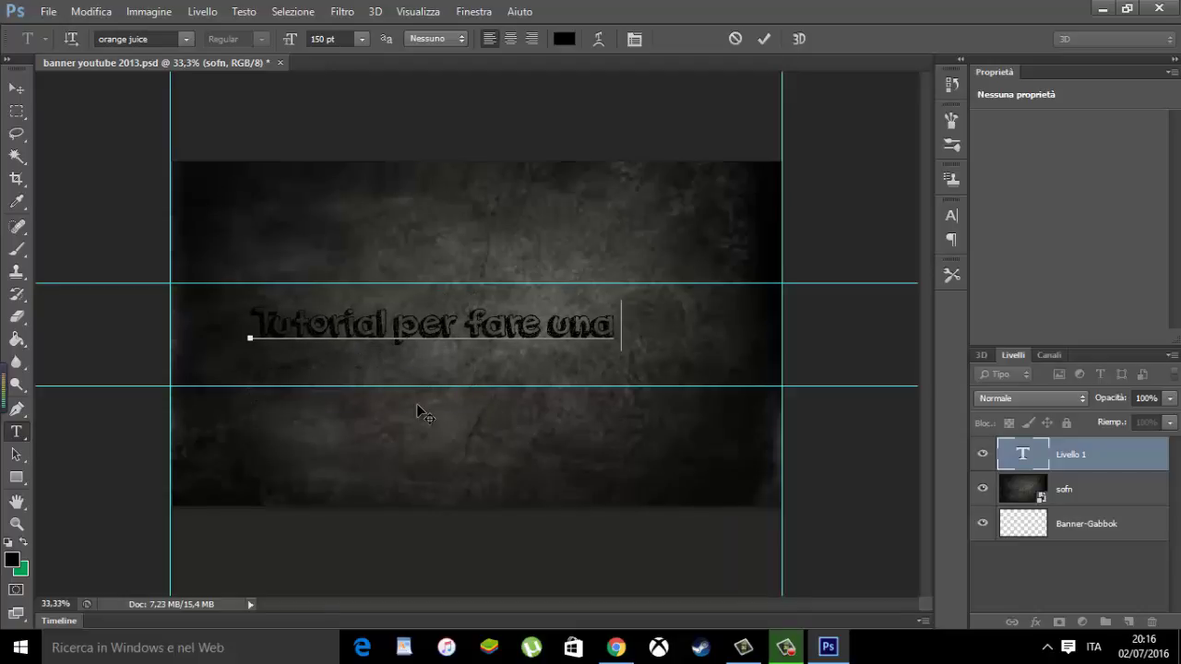
type("grafi")
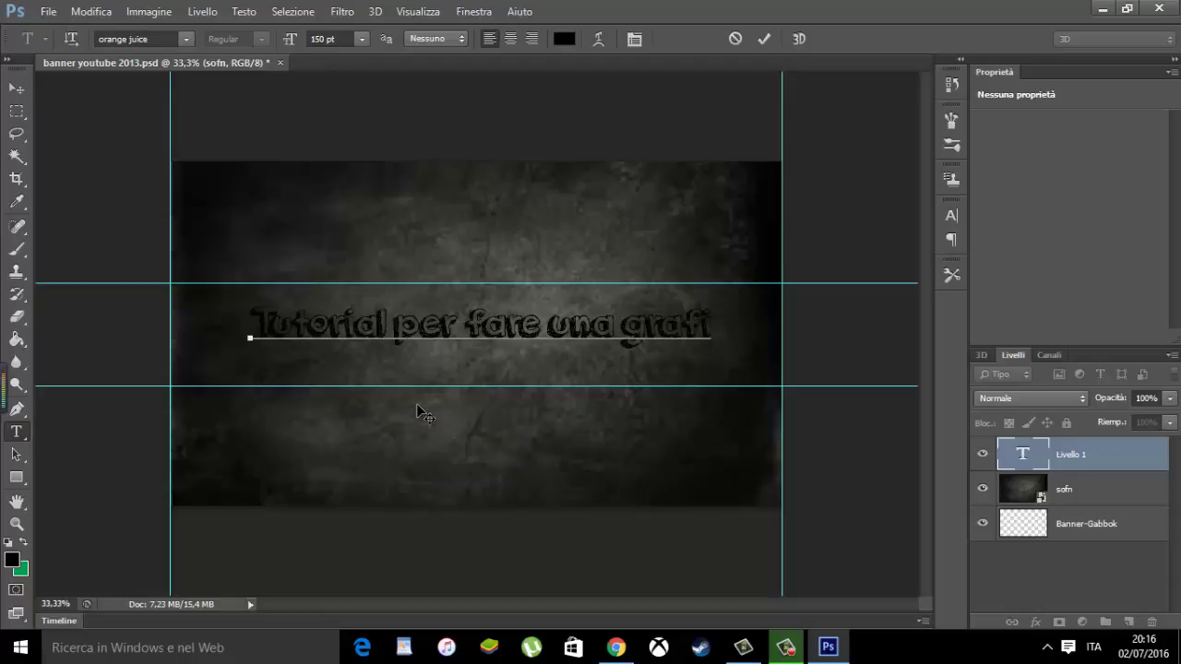
type("ca")
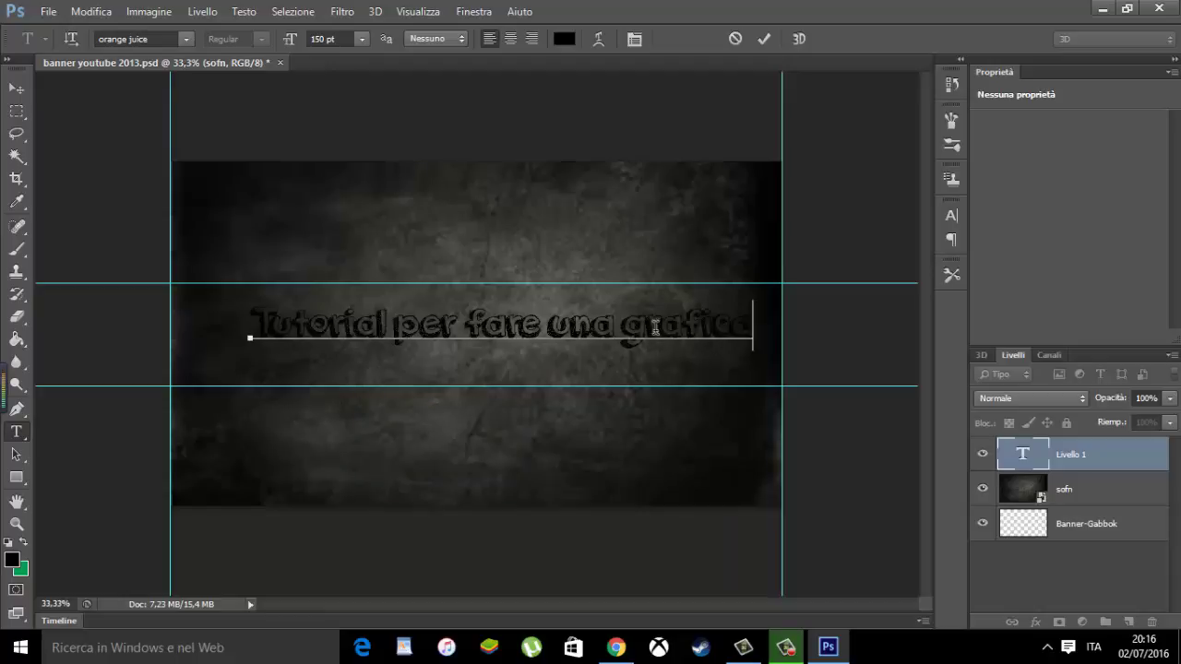
left_click_drag(632, 382, 617, 395)
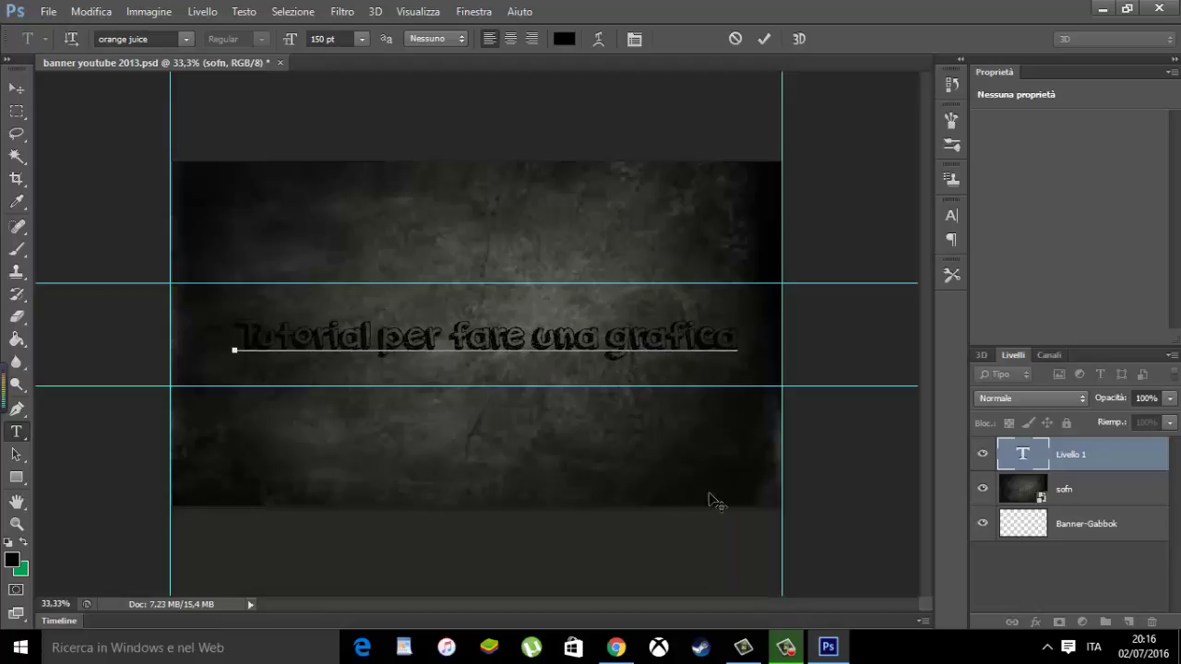
Commit the title text and bring up its Blending Options (Opzioni di fusione)
left_click(1073, 457)
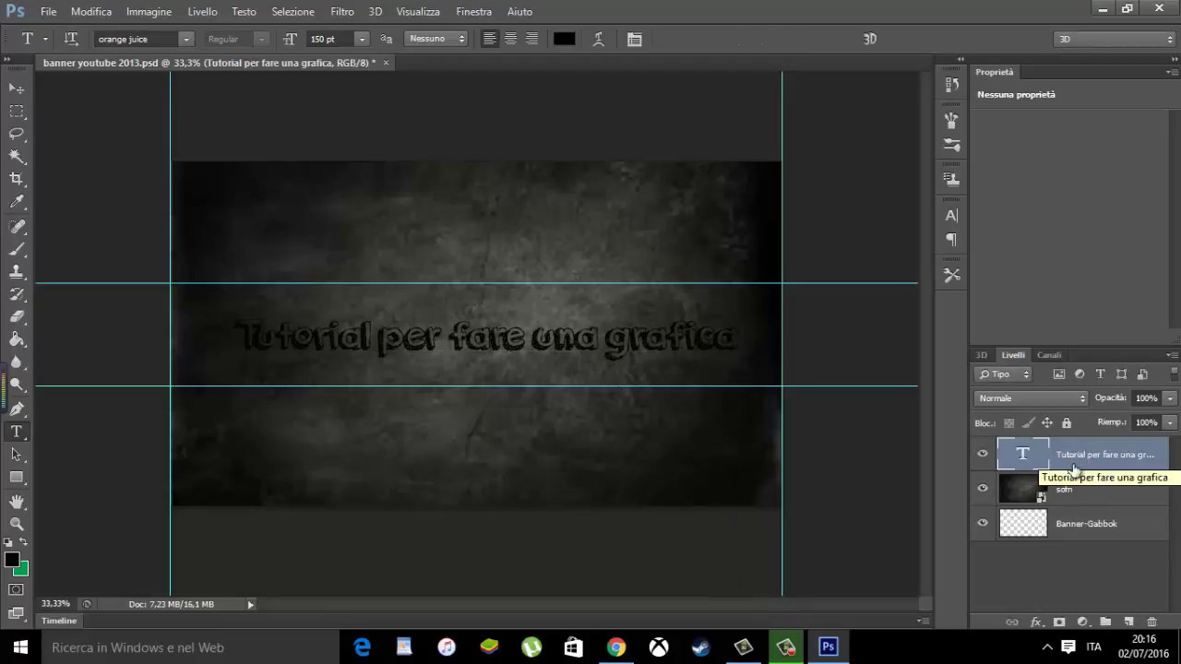
right_click(1076, 457)
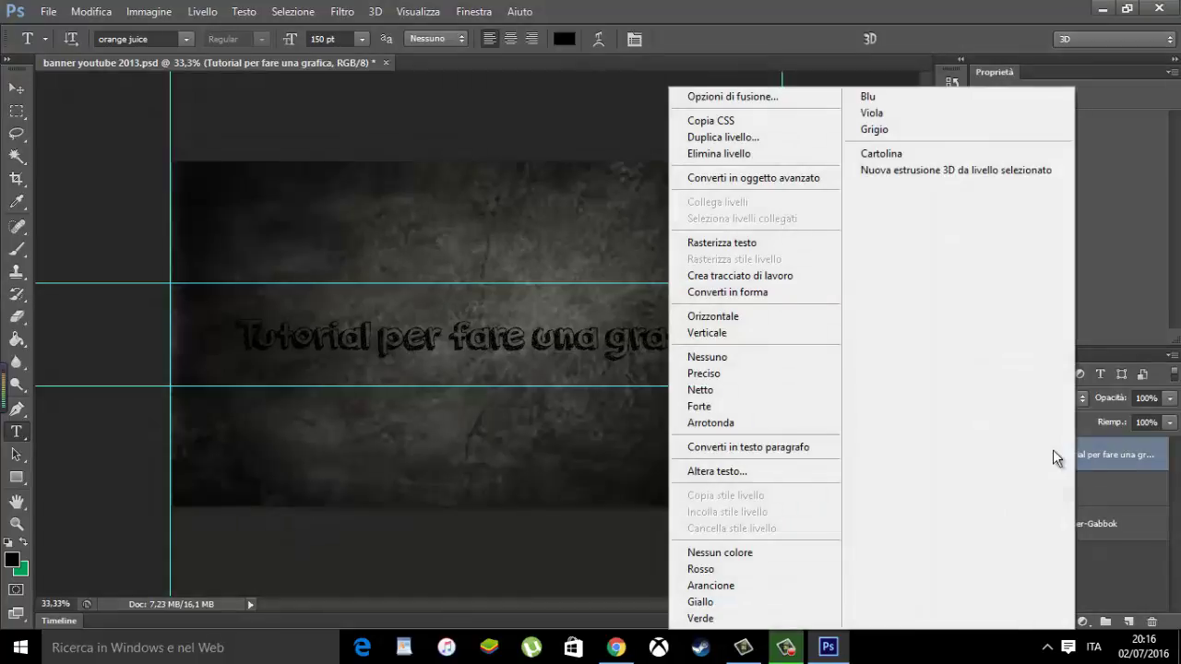
left_click(764, 96)
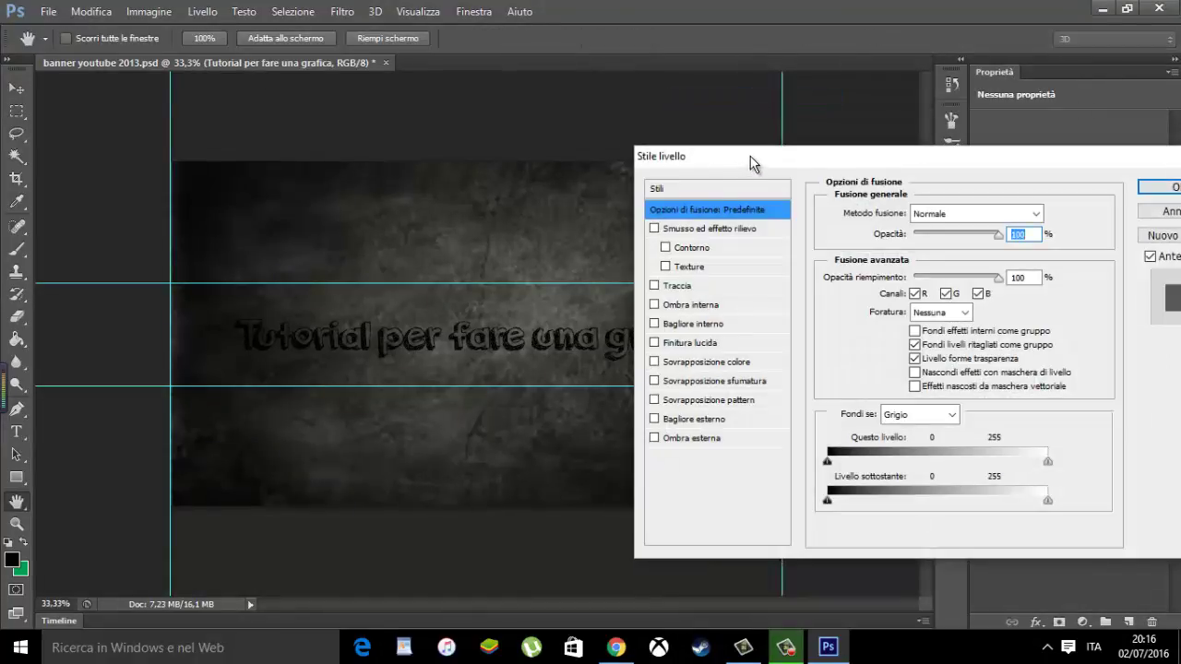
left_click_drag(749, 164, 756, 135)
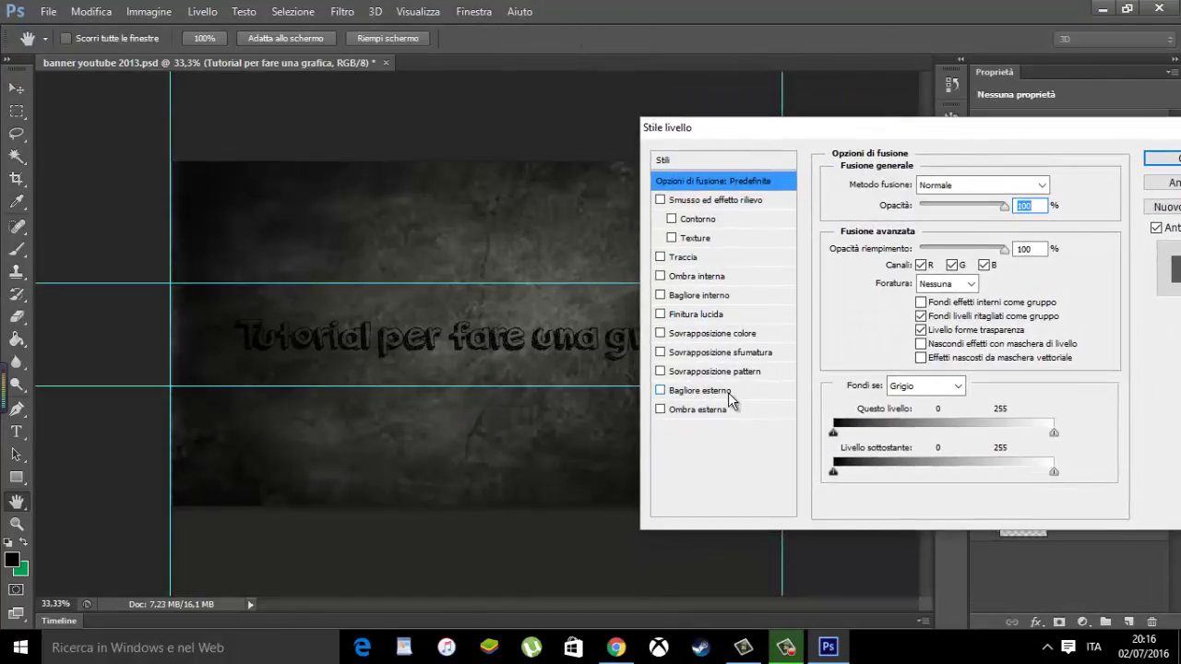
Enable a pale yellow outer glow in Normale mode with 31% spread and a larger size
left_click(729, 393)
left_click(1019, 185)
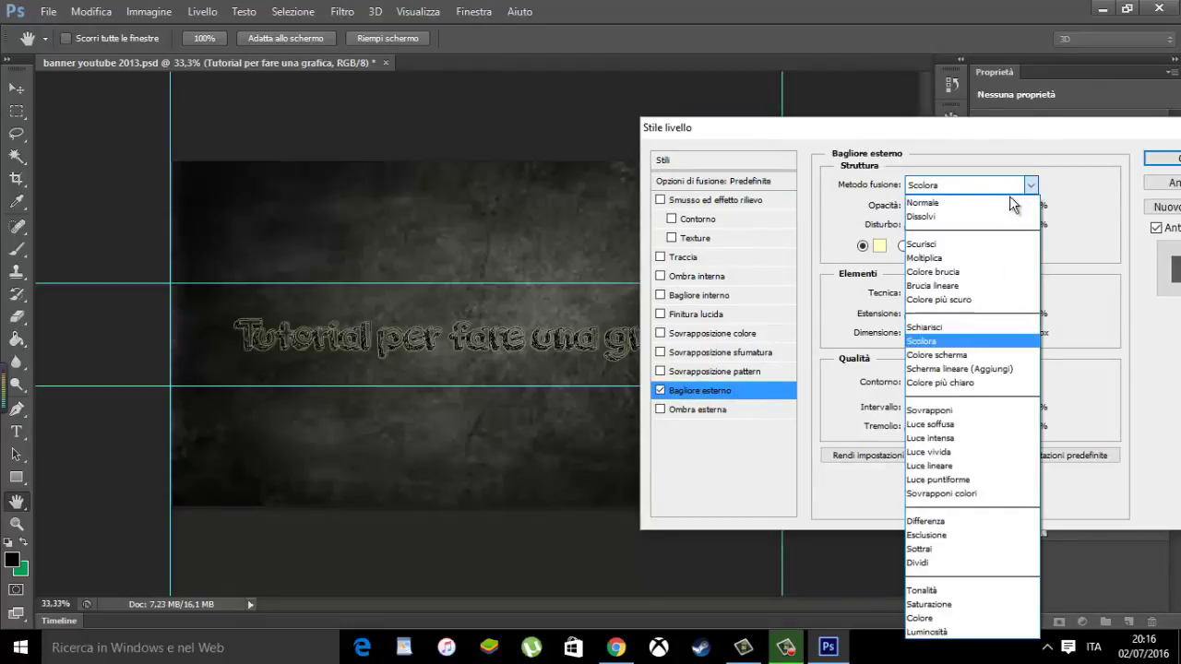
left_click(1010, 202)
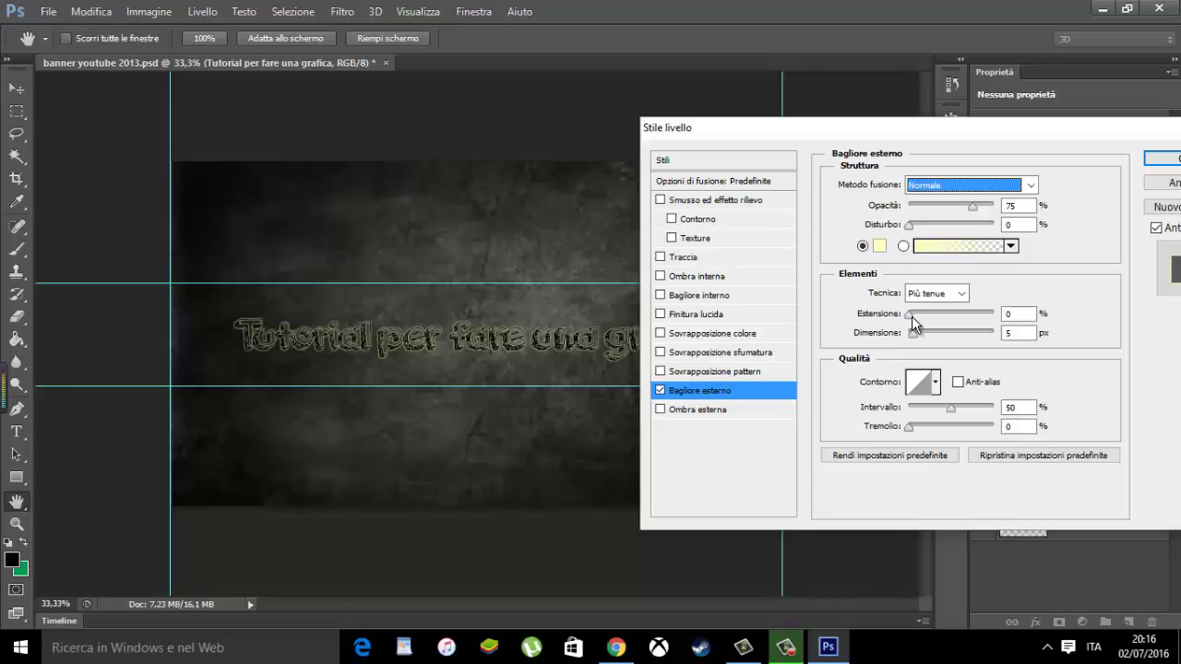
mouse_move(912, 317)
left_mouse_down()
mouse_move(937, 321)
mouse_move(926, 323)
mouse_move(936, 310)
left_mouse_up()
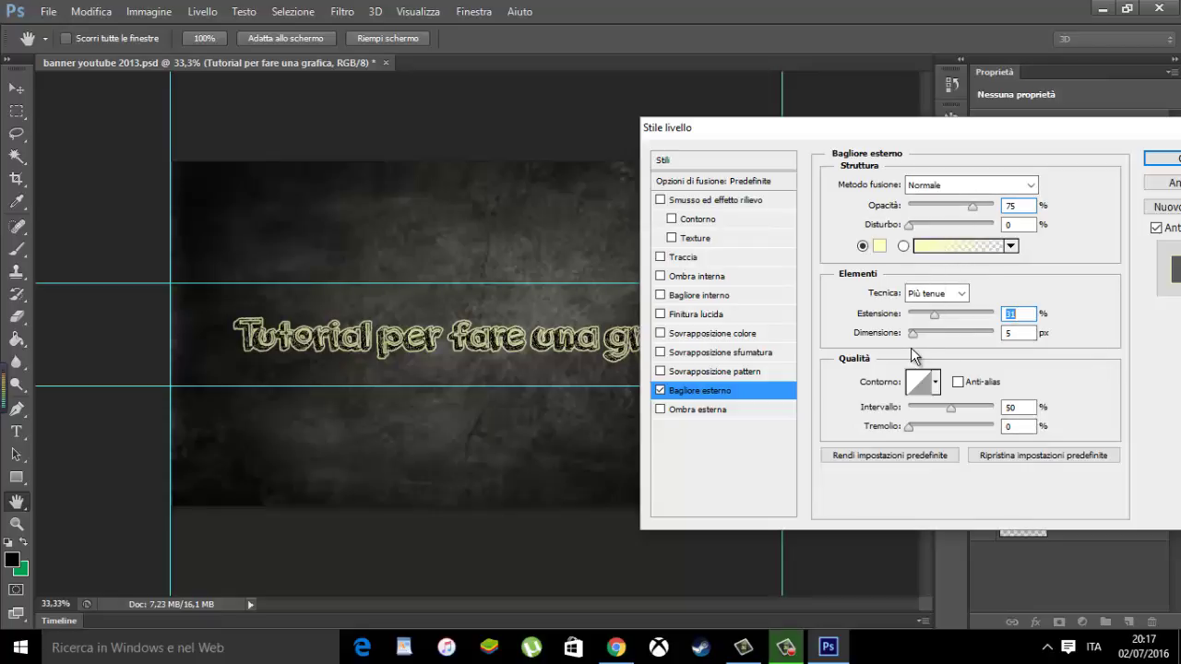
left_click_drag(913, 332, 922, 334)
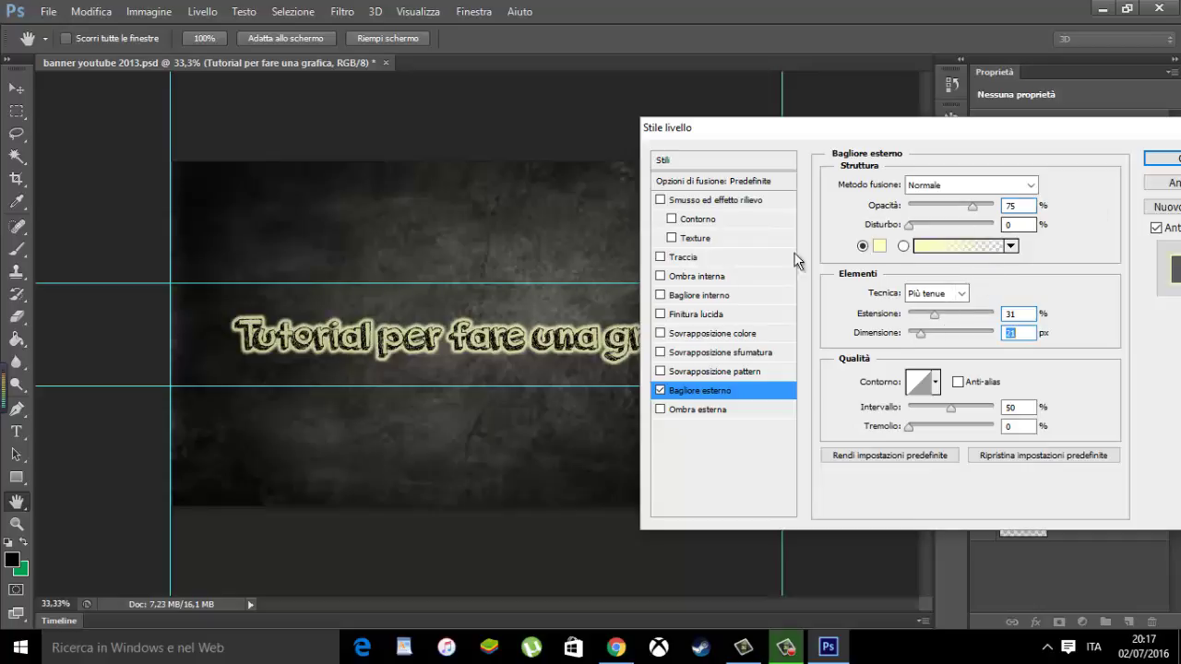
Add a red Normale colour overlay at 100% and apply it with the outer glow
left_click(735, 334)
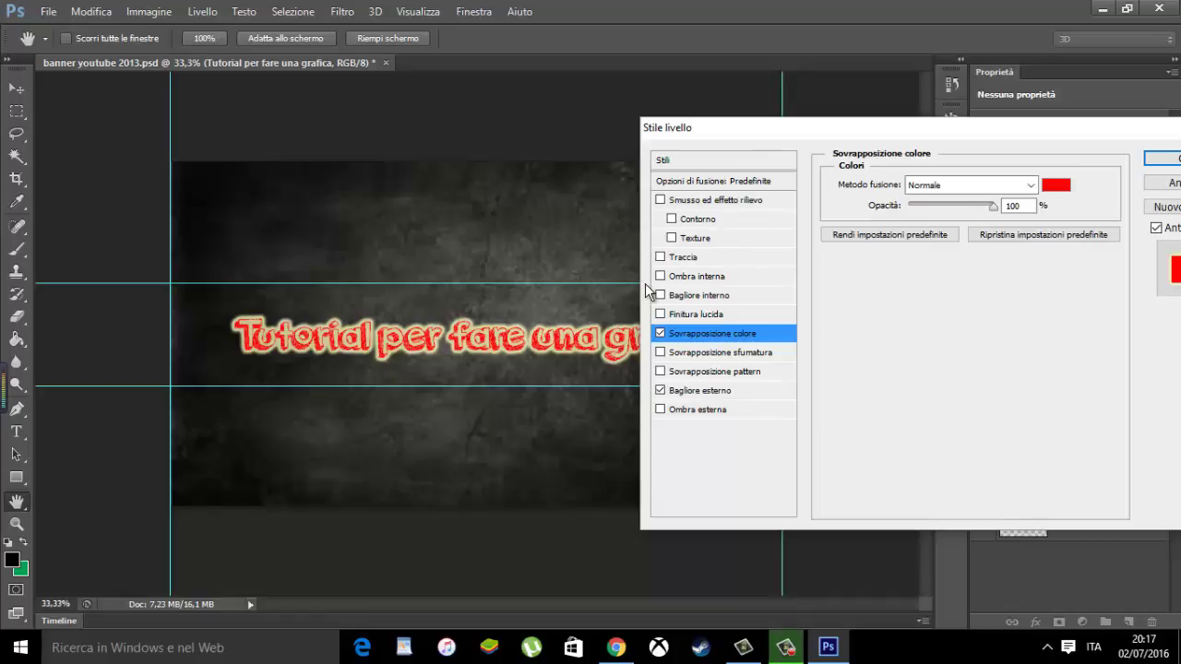
left_click(728, 145)
left_click_drag(735, 137, 642, 163)
left_click(1102, 189)
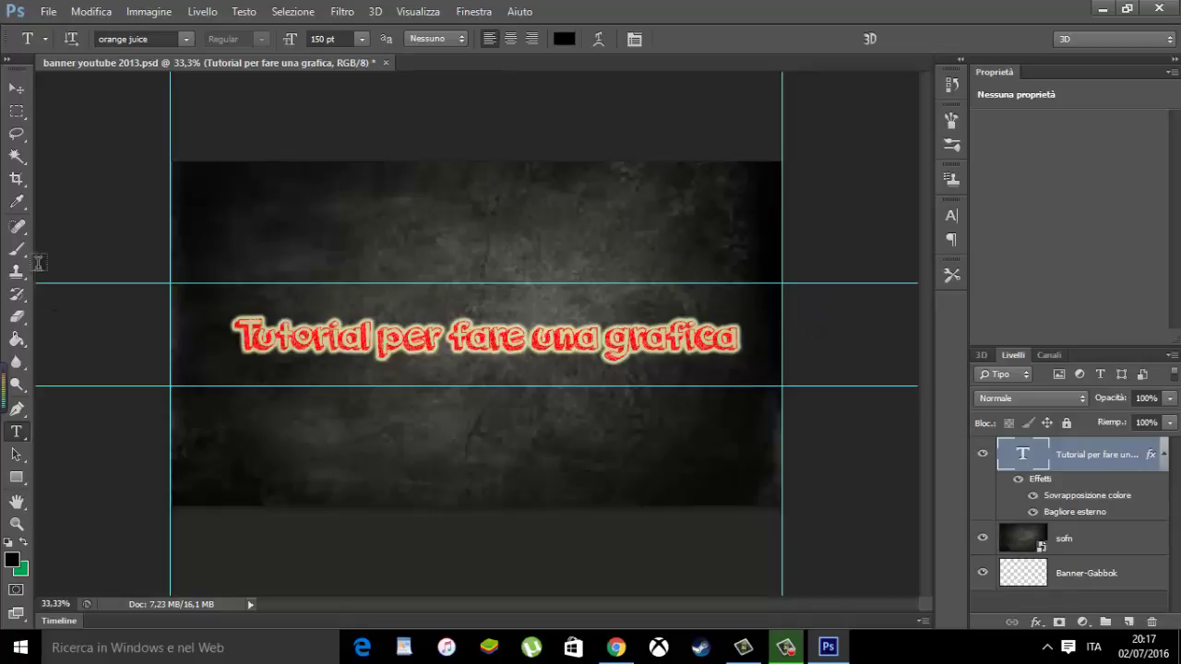
Place the camera-roll photo WIN_20160630_01_29_34_Pro into the banner as a new layer
left_click(48, 11)
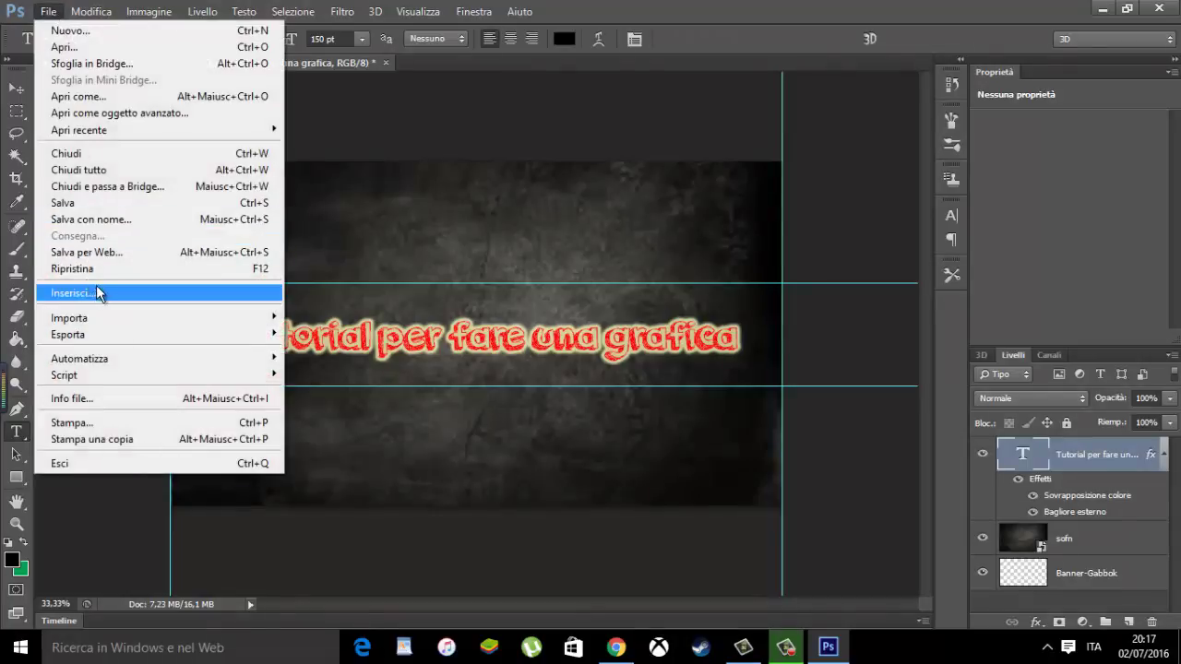
left_click(170, 291)
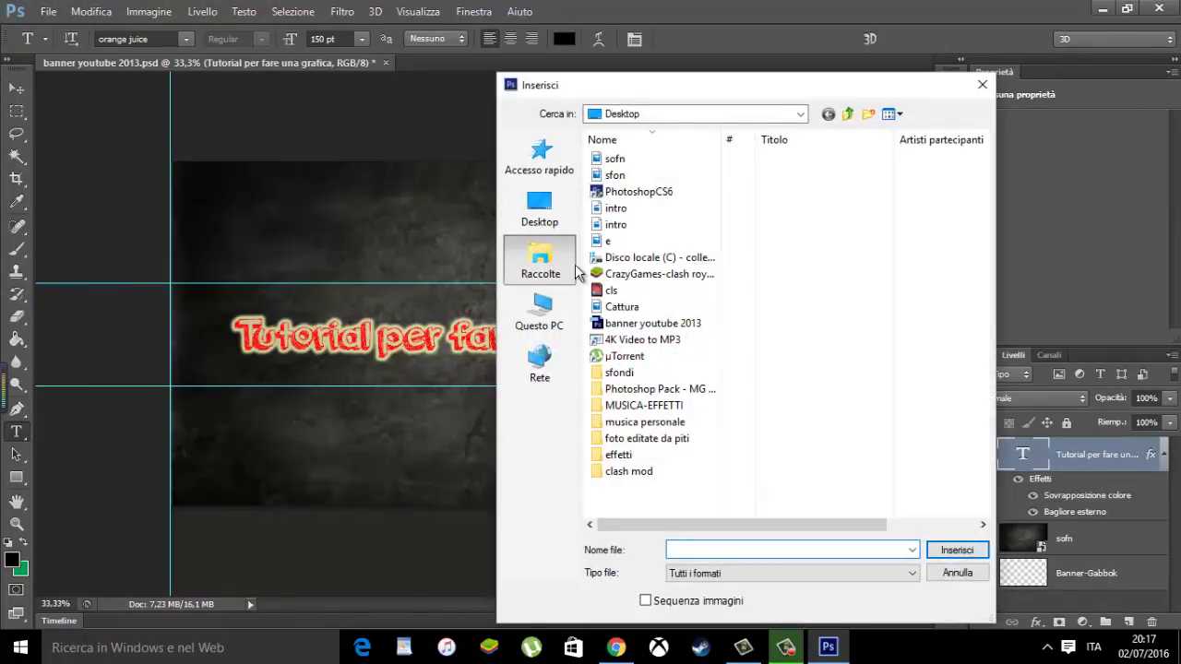
left_click(540, 260)
double_click(835, 247)
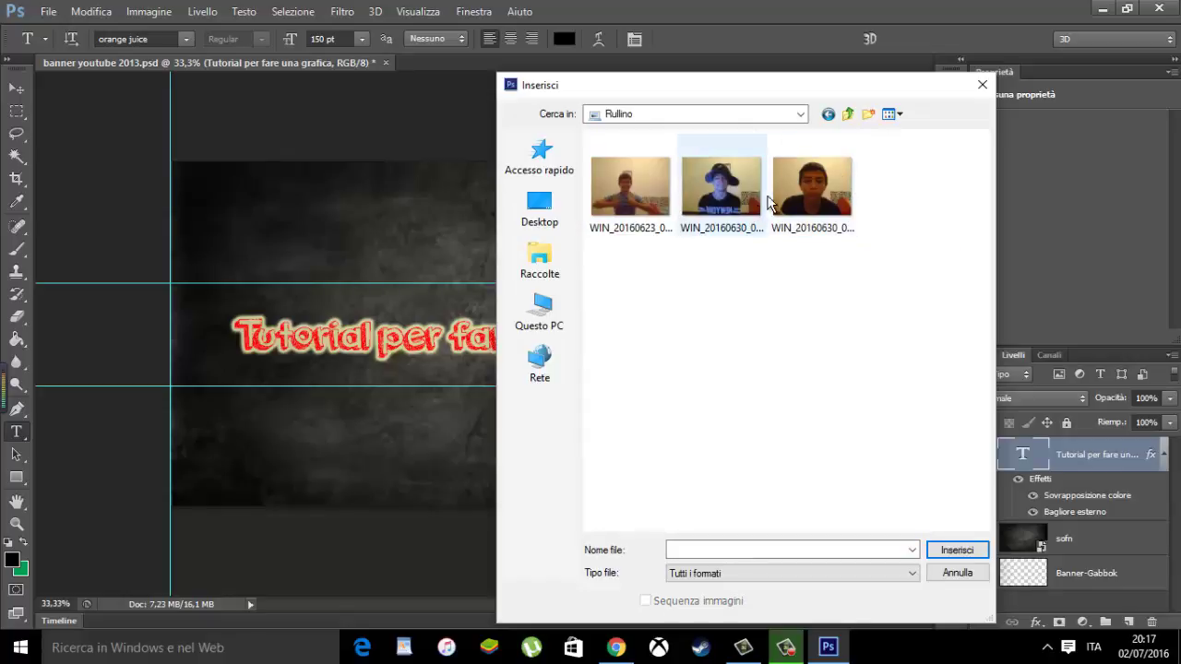
left_click(720, 189)
left_click(950, 549)
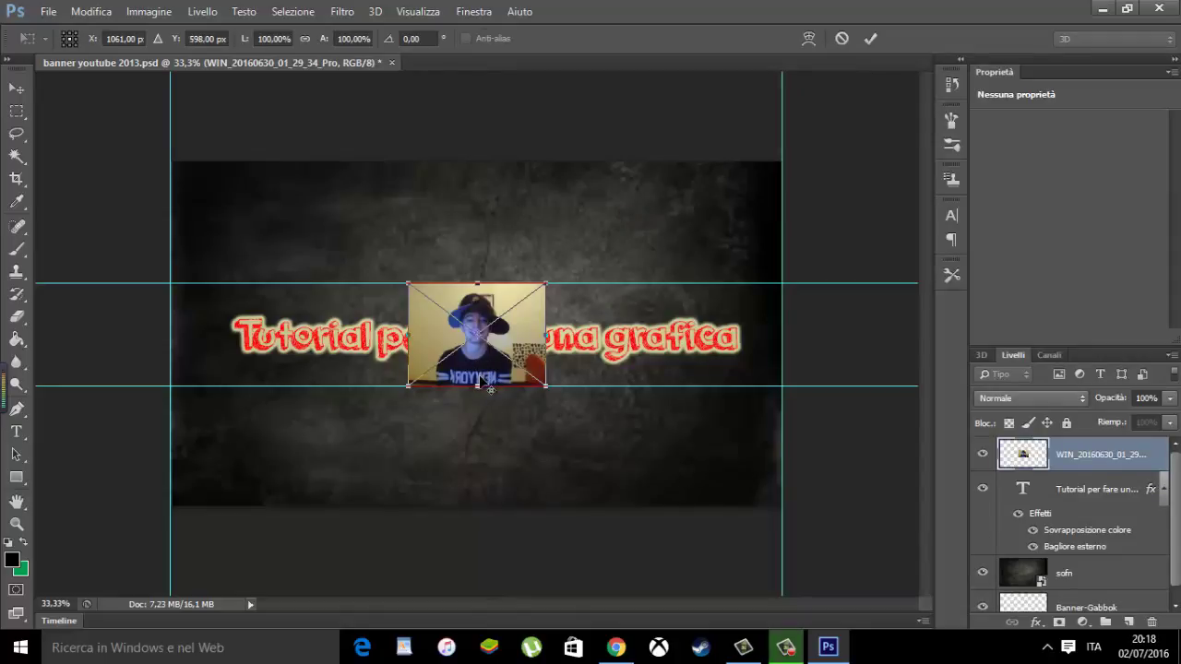
Scale the webcam photo to about 54% and place it just above the title's middle
key("ctrl+plus")
key("ctrl+plus")
key("ctrl+plus")
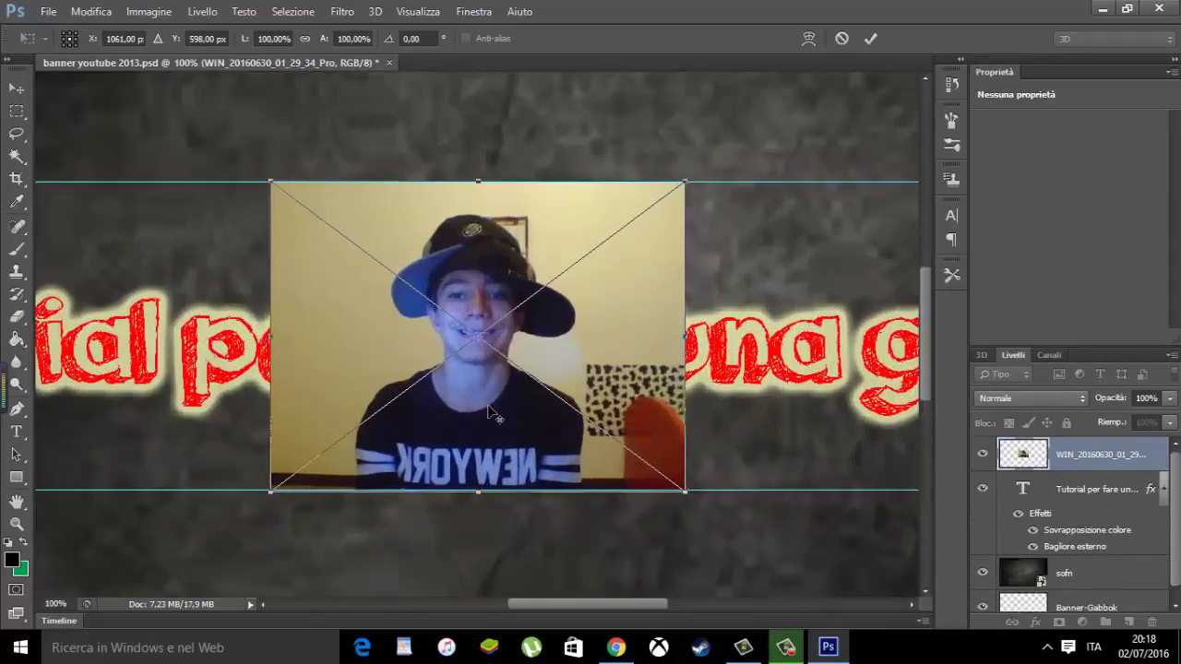
key("ctrl+plus")
mouse_move(467, 550)
left_mouse_down()
mouse_move(712, 599)
mouse_move(468, 5)
left_mouse_up()
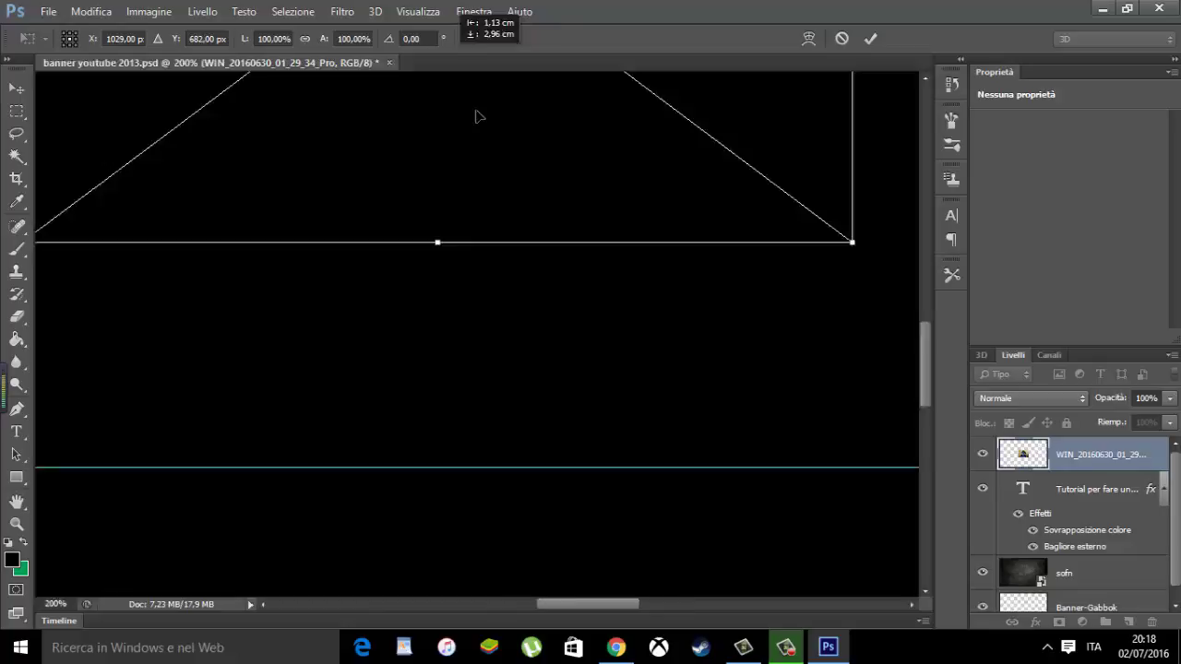
left_click_drag(478, 116, 531, 289)
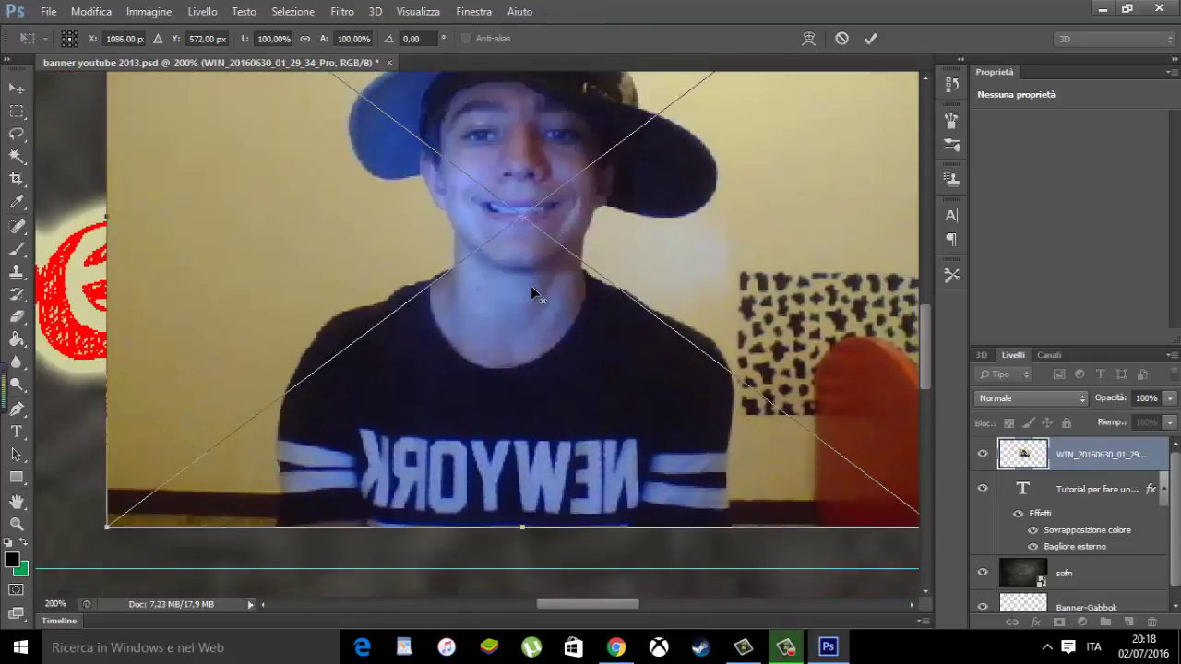
key("ctrl+minus")
key("ctrl+minus")
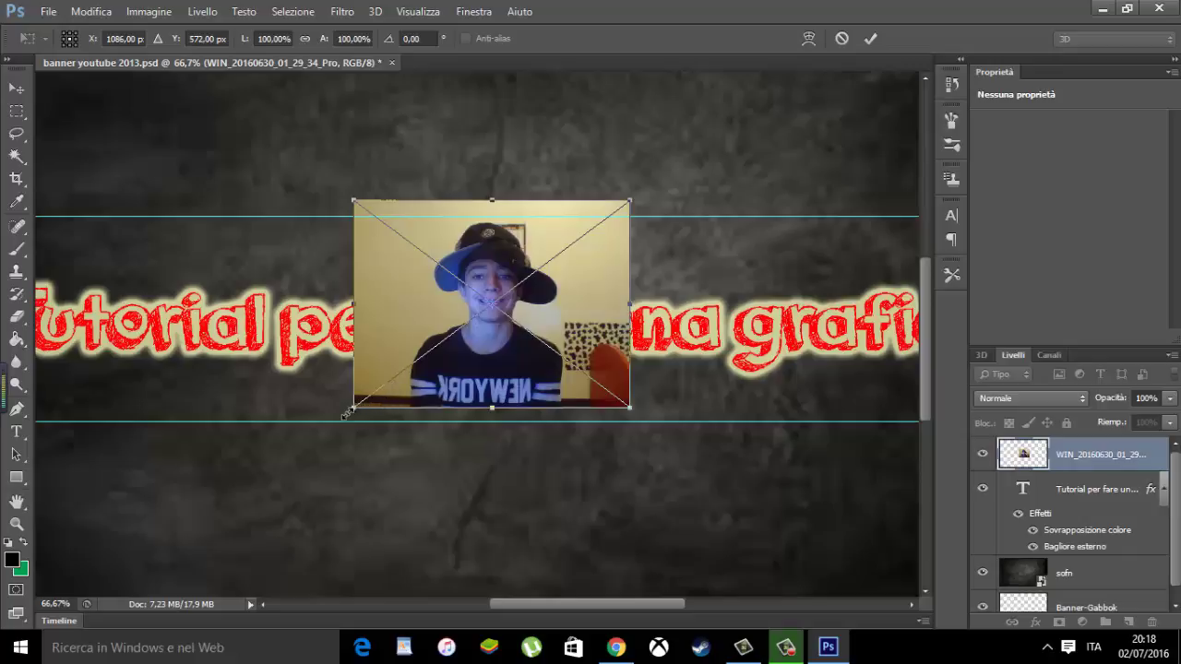
left_click_drag(351, 411, 479, 314)
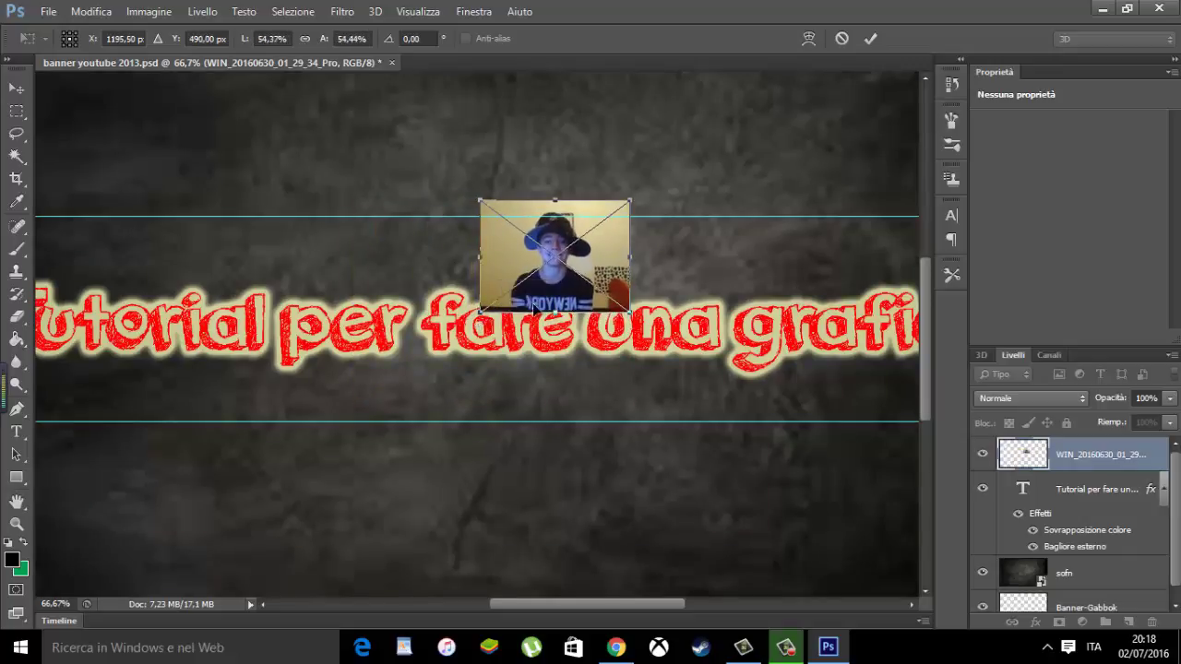
mouse_move(560, 291)
left_mouse_down()
mouse_move(520, 275)
mouse_move(516, 288)
left_mouse_up()
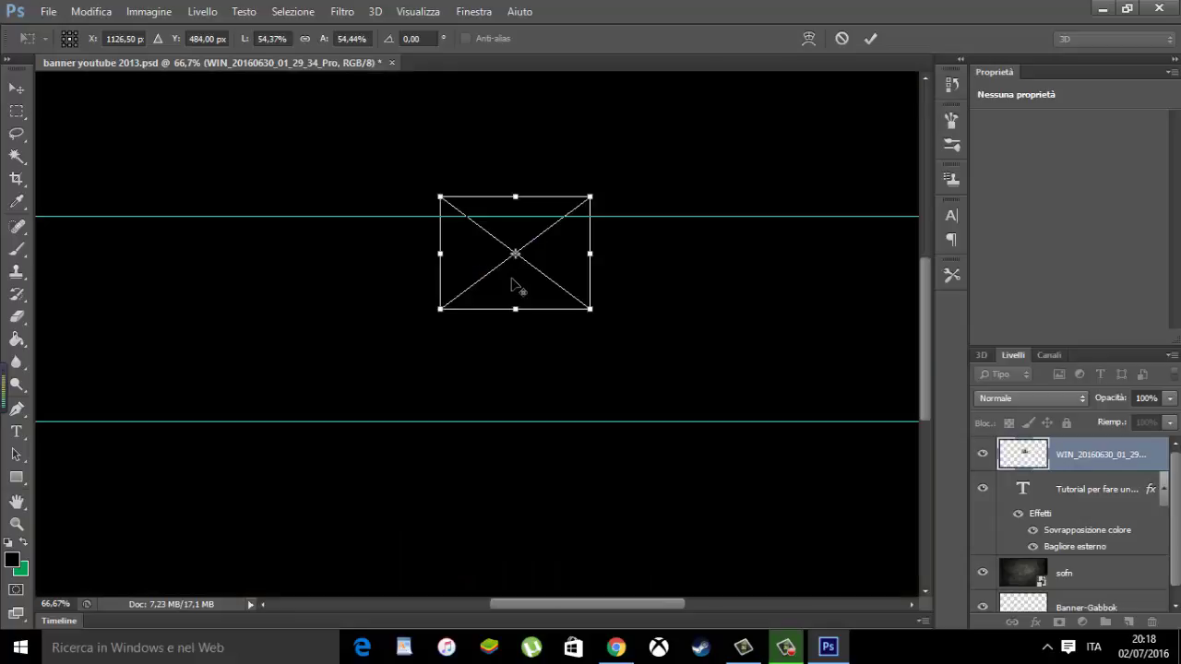
key("ctrl+plus")
key("ctrl+plus")
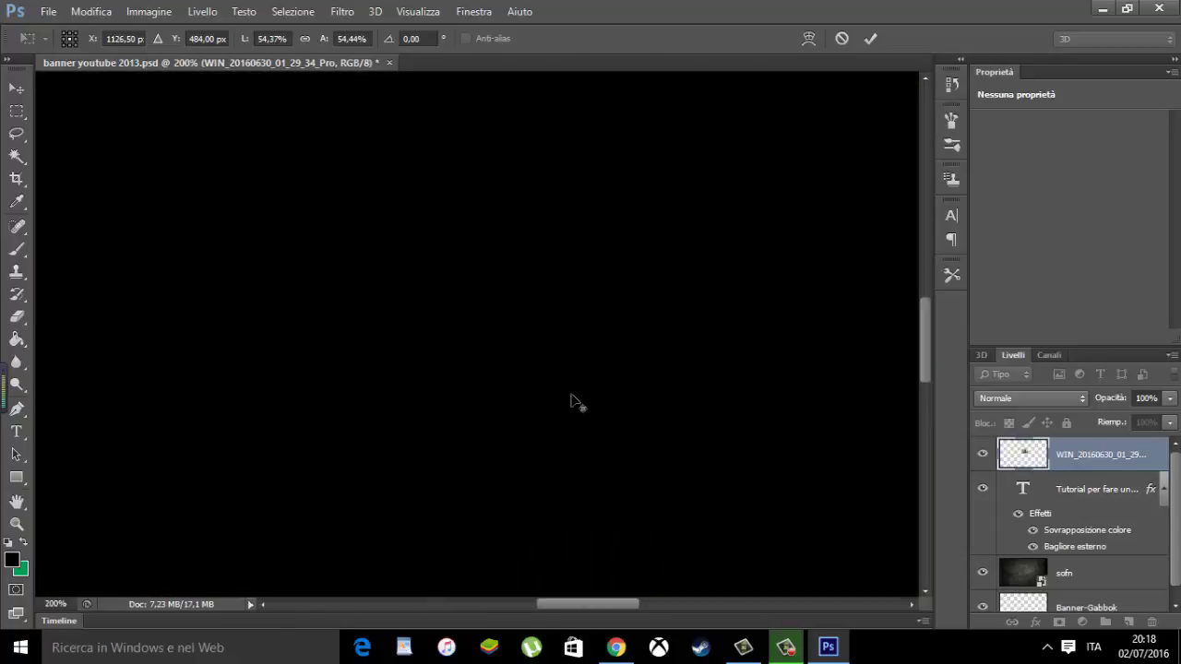
scroll(749, 388, "up", 3)
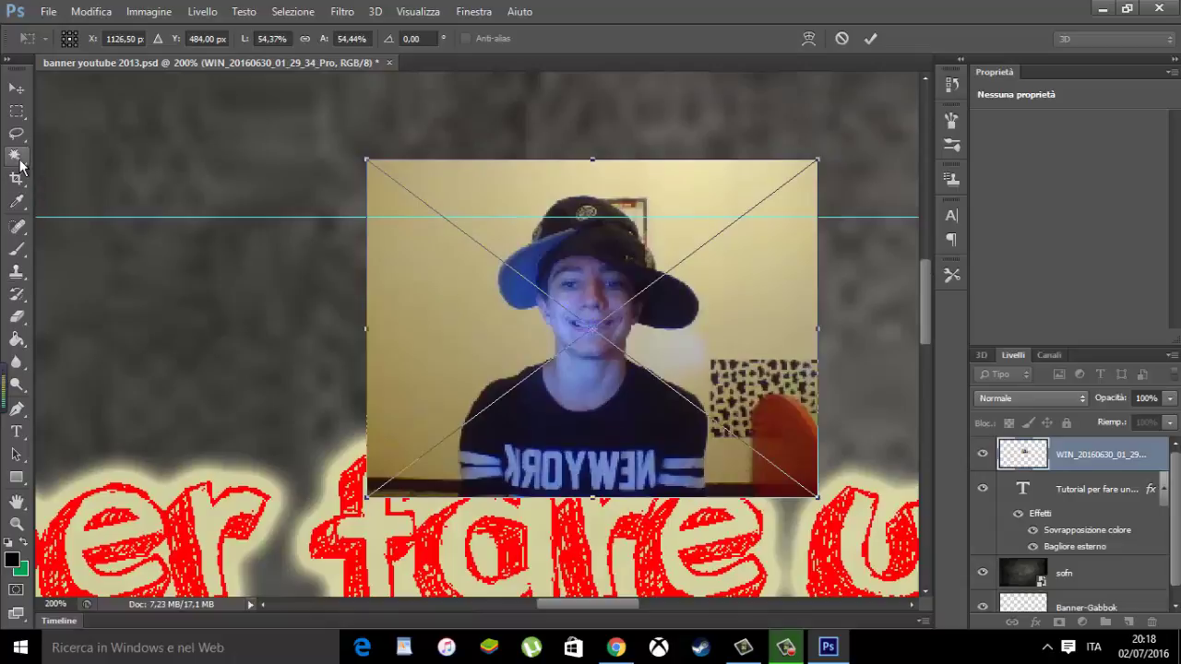
left_click(19, 157)
Commit the photo placement and set the Quick Selection brush size to 22
left_click(476, 261)
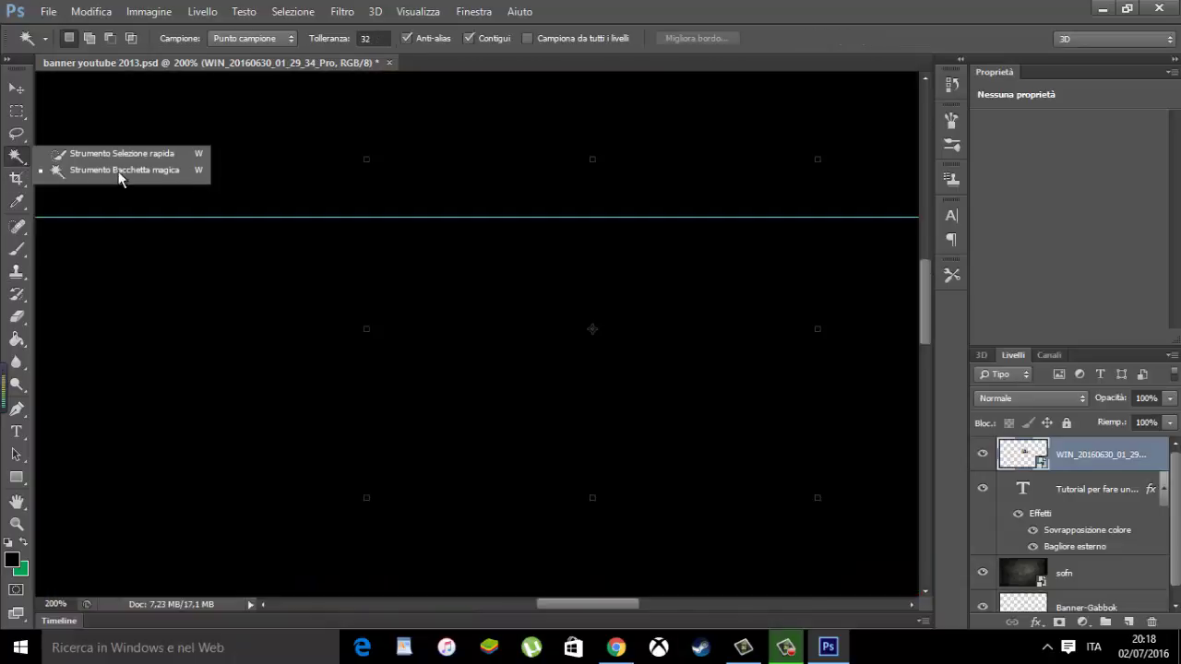
left_click(53, 154)
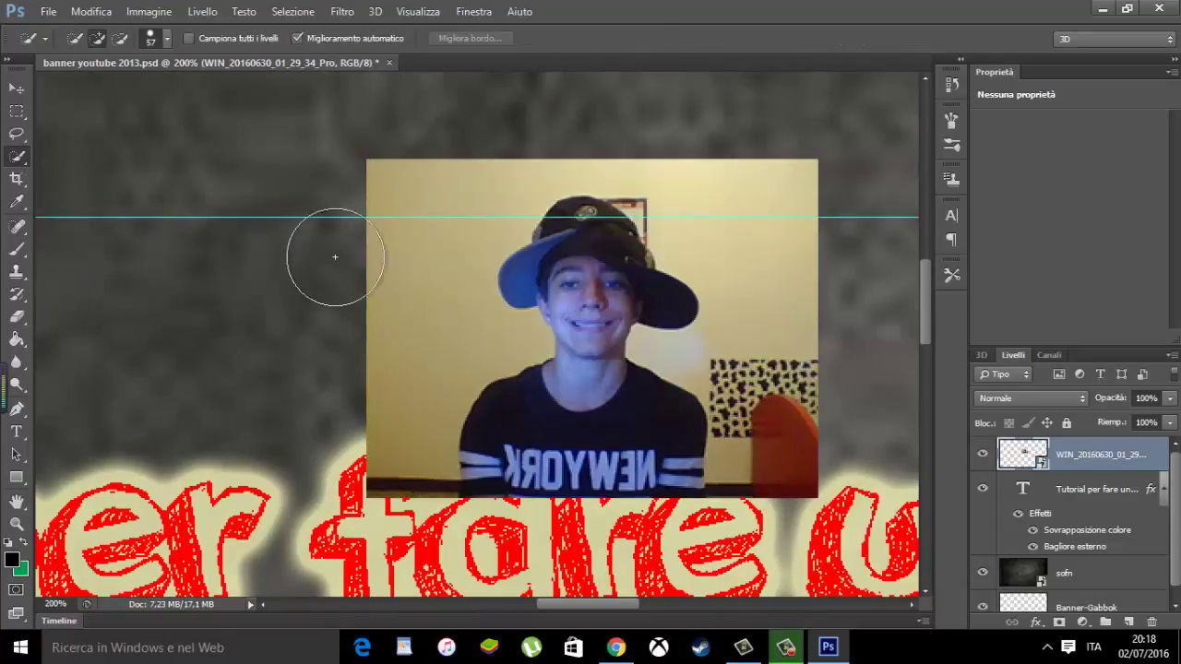
left_click(167, 39)
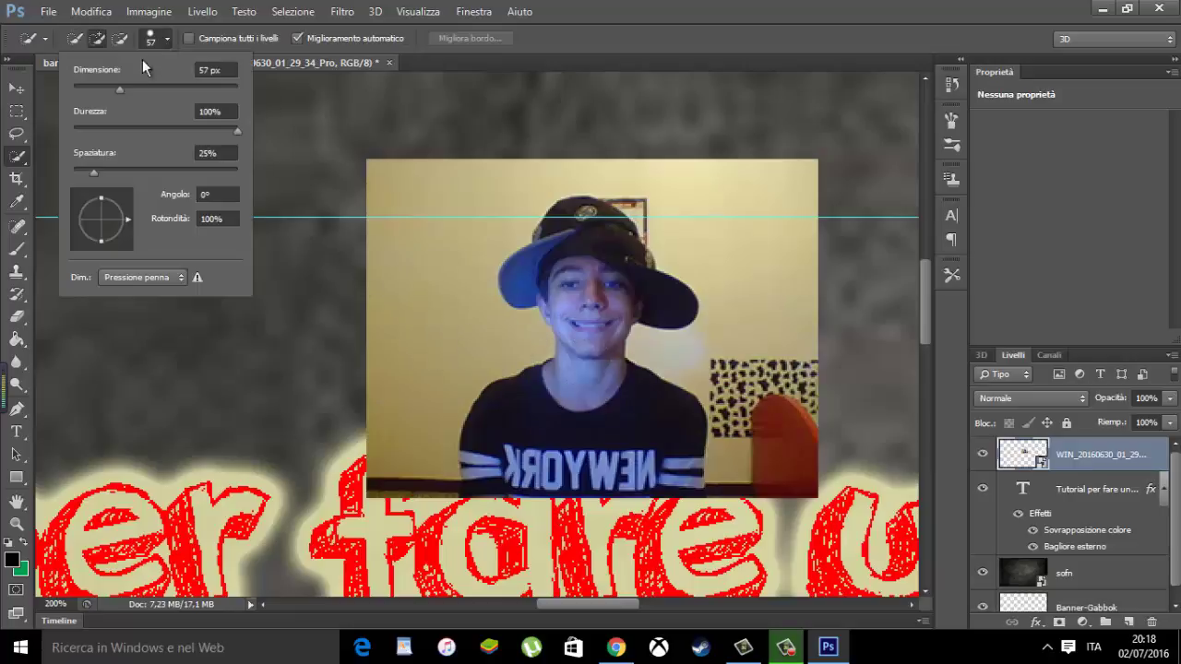
left_click_drag(111, 84, 108, 89)
type("22")
Brush a selection around the person's shirt, cap and face, undoing the overshoot
mouse_move(564, 411)
left_mouse_down()
mouse_move(580, 376)
mouse_move(562, 433)
mouse_move(495, 467)
mouse_move(664, 475)
mouse_move(784, 374)
mouse_move(685, 145)
mouse_move(540, 203)
mouse_move(545, 176)
mouse_move(469, 135)
left_mouse_up()
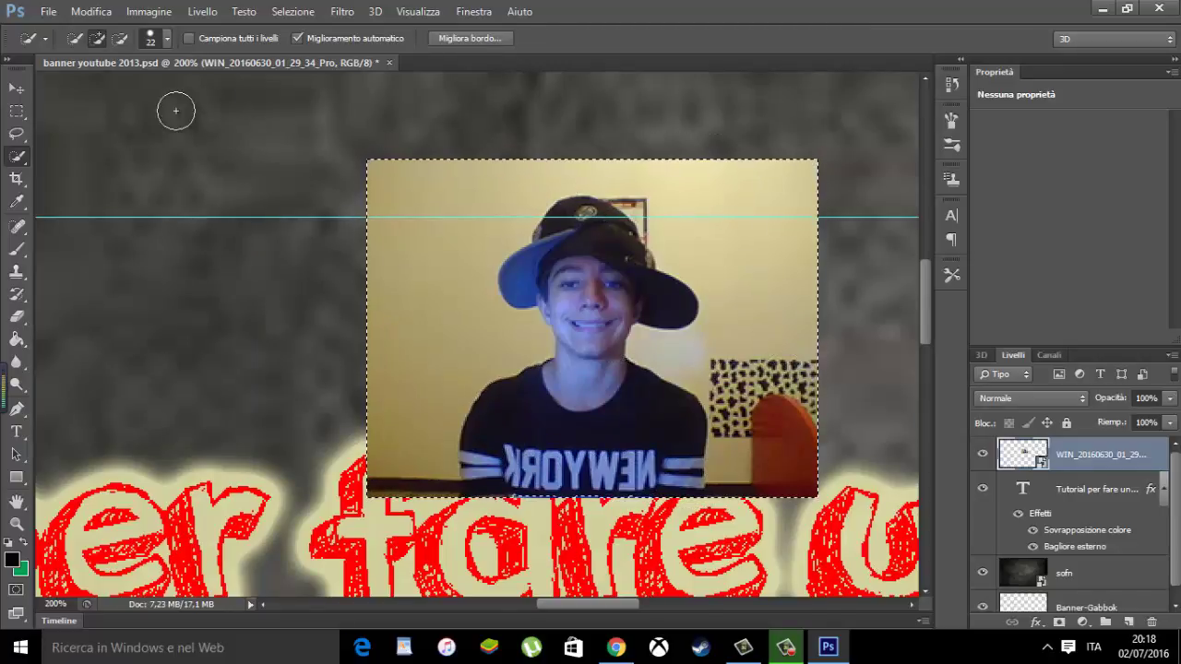
left_click(119, 38)
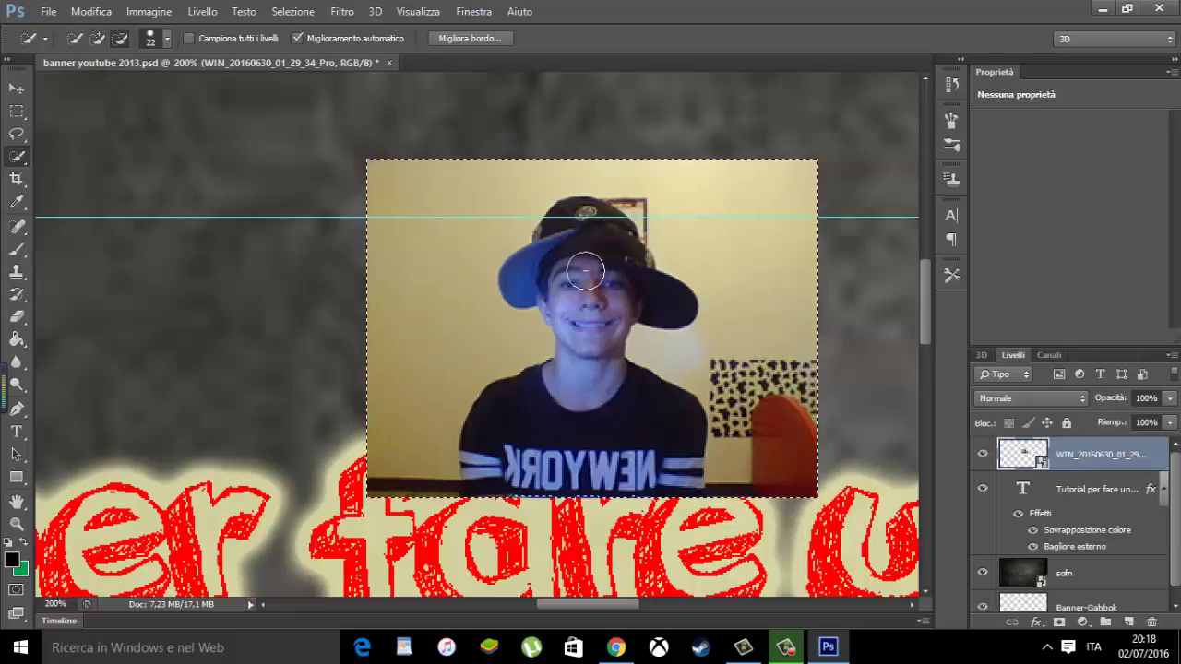
mouse_move(575, 290)
left_mouse_down()
mouse_move(566, 273)
mouse_move(584, 394)
mouse_move(540, 390)
mouse_move(542, 424)
mouse_move(501, 416)
mouse_move(496, 465)
mouse_move(494, 452)
mouse_move(507, 470)
mouse_move(554, 474)
mouse_move(686, 465)
mouse_move(633, 413)
mouse_move(581, 408)
mouse_move(570, 378)
left_mouse_up()
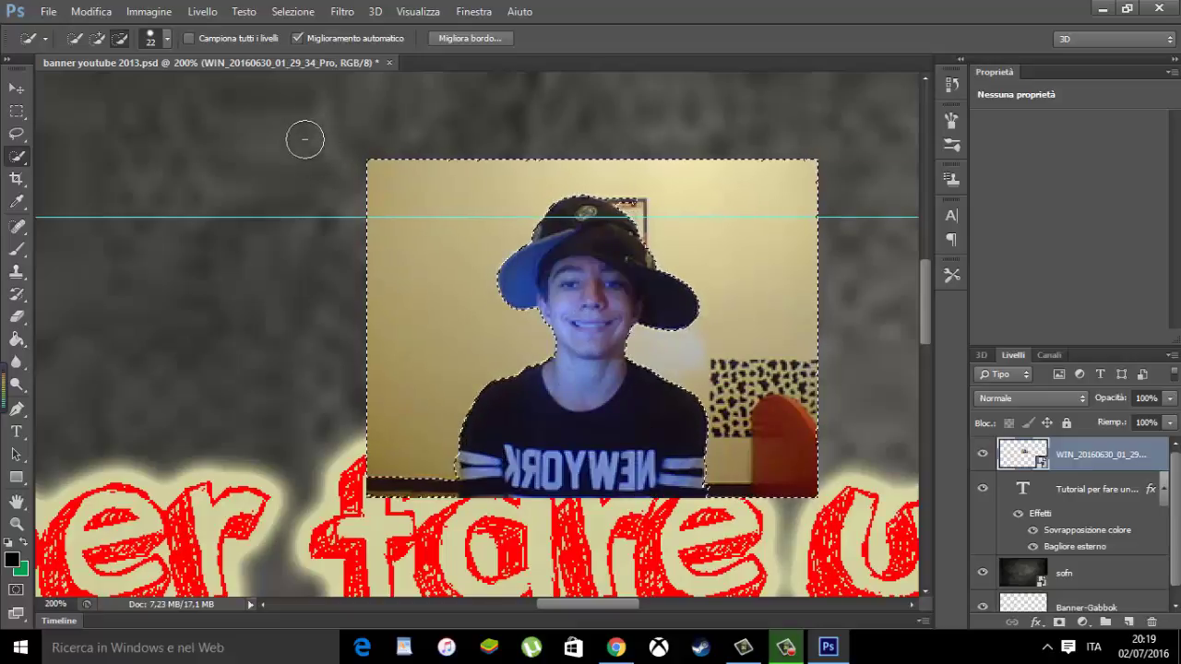
left_click(97, 38)
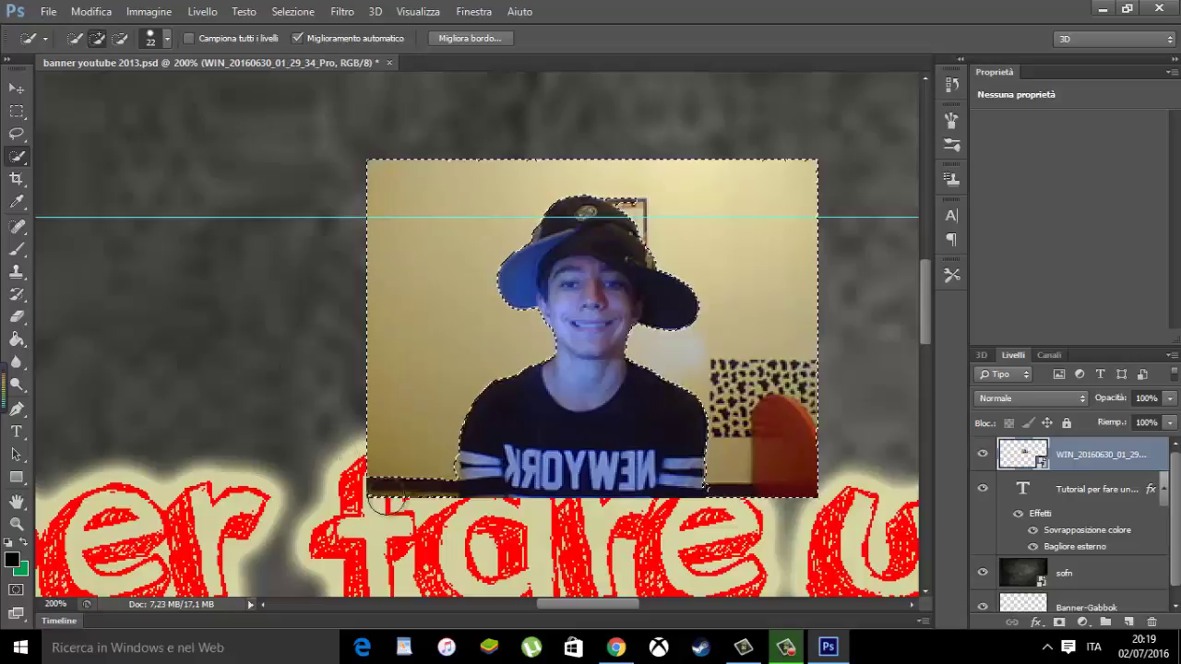
left_click_drag(365, 509, 406, 498)
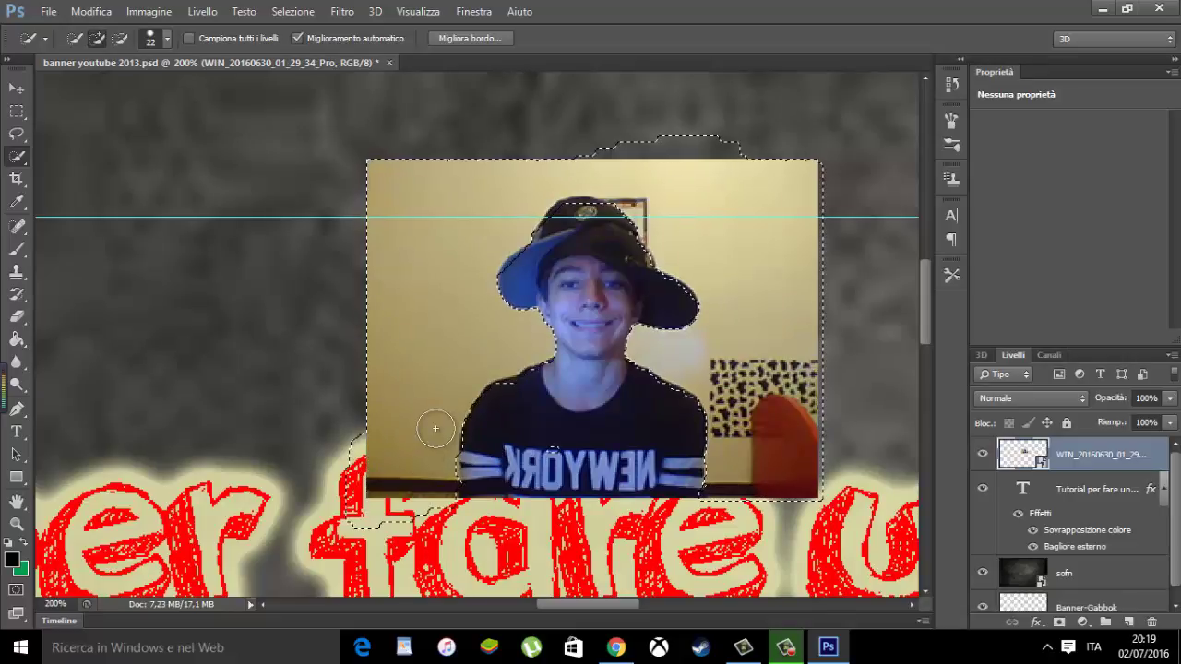
left_click_drag(434, 461, 427, 482)
key("ctrl+z")
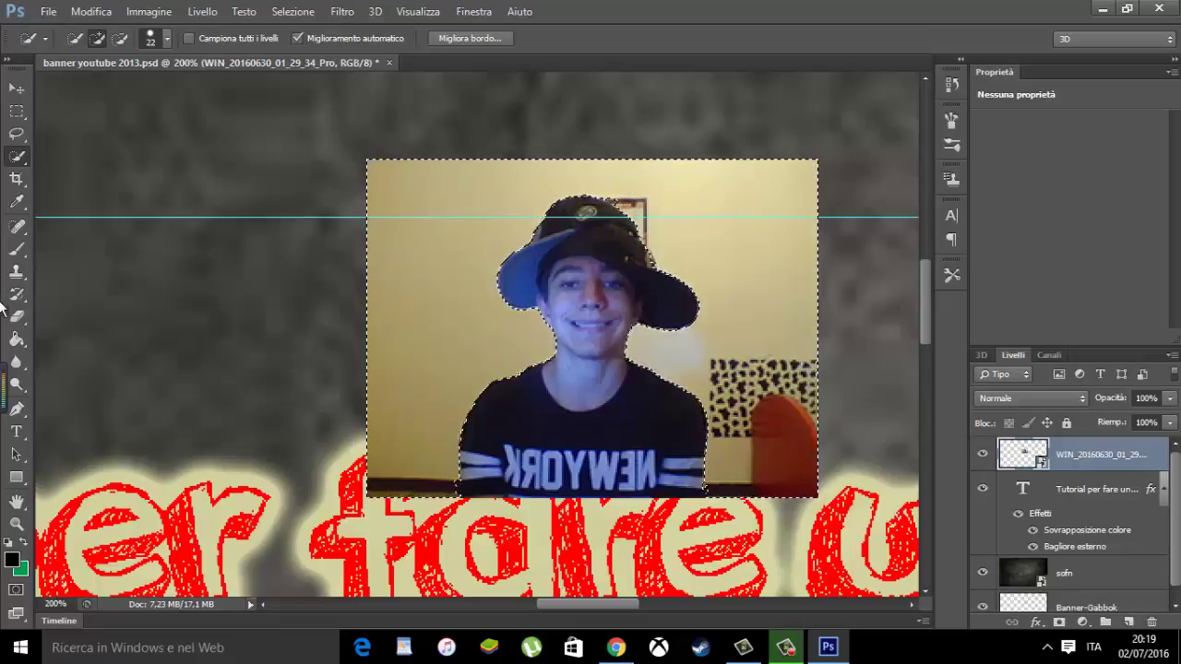
left_click(17, 317)
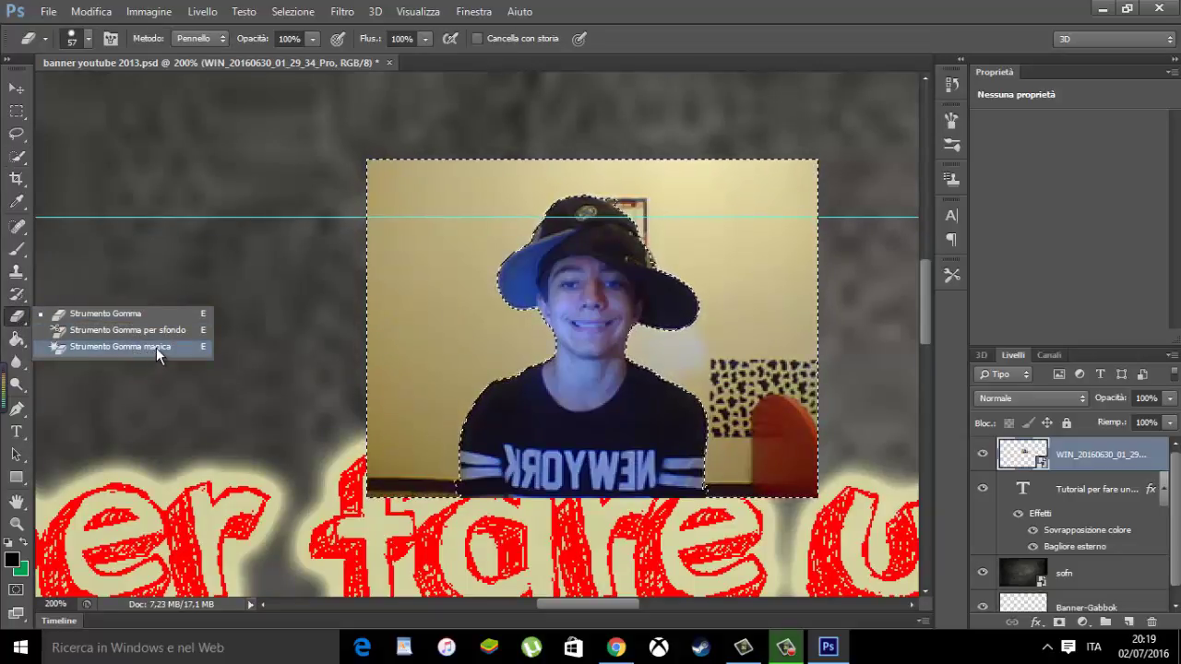
Erase the yellow wall around the person with Magic Eraser and Eraser, rasterizing the layer
left_click(157, 347)
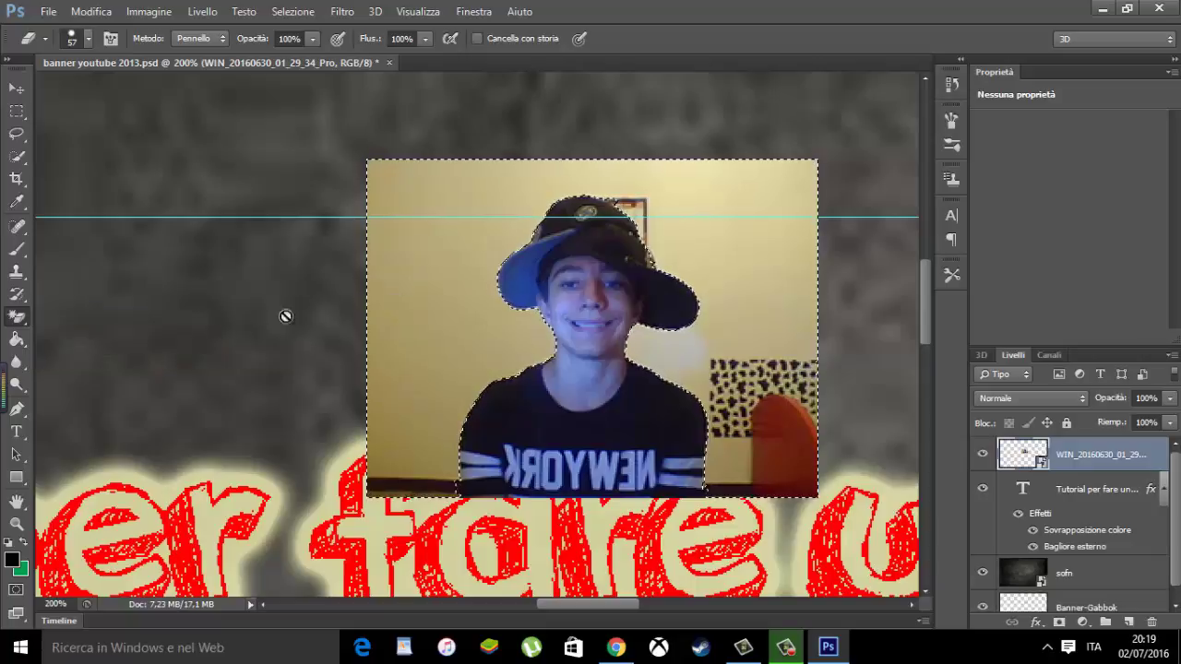
left_click(405, 274)
left_click(499, 265)
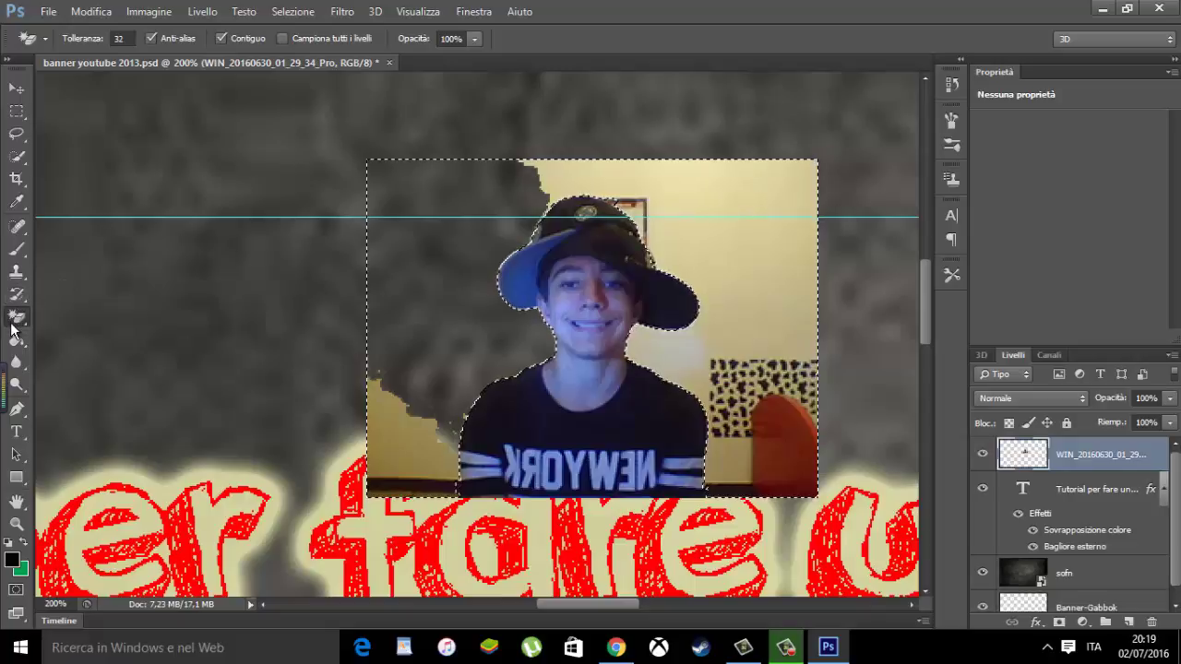
right_click(16, 316)
left_click(79, 313)
mouse_move(659, 211)
left_mouse_down()
mouse_move(568, 404)
mouse_move(758, 358)
left_mouse_up()
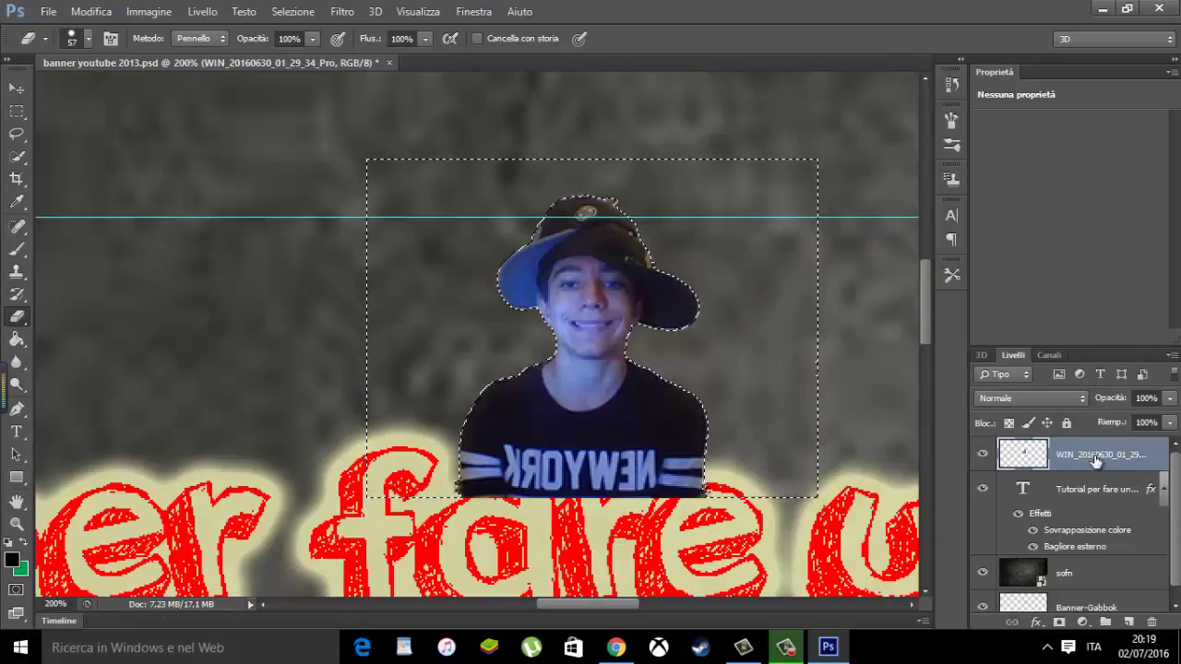
Move the webcam photo layer beneath the title text layer and zoom out to 50%
mouse_move(1093, 464)
left_mouse_down()
mouse_move(1082, 592)
mouse_move(1075, 553)
left_mouse_up()
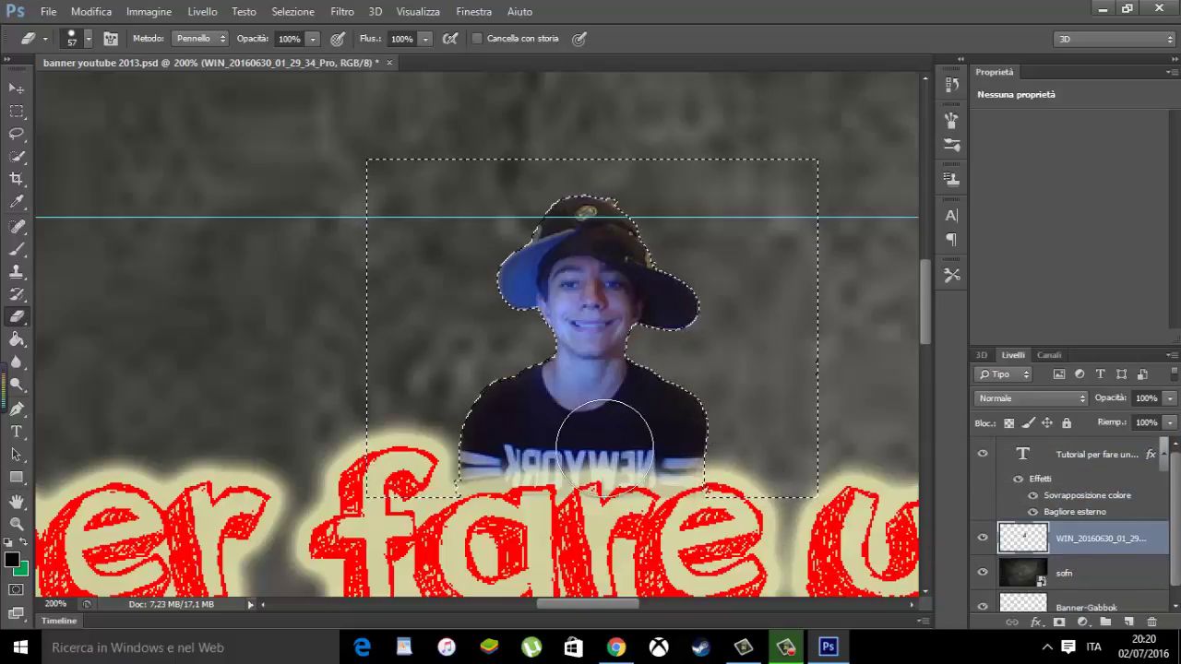
scroll(604, 447, "down", 1)
scroll(618, 433, "down", 2)
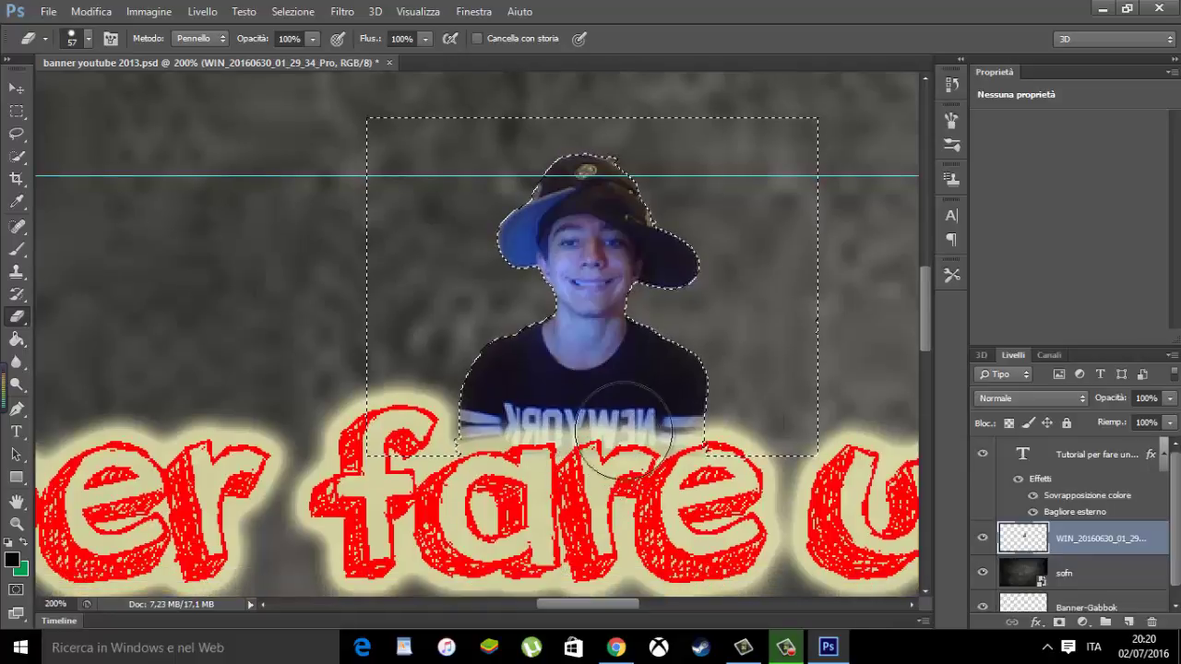
scroll(646, 415, "down", 3)
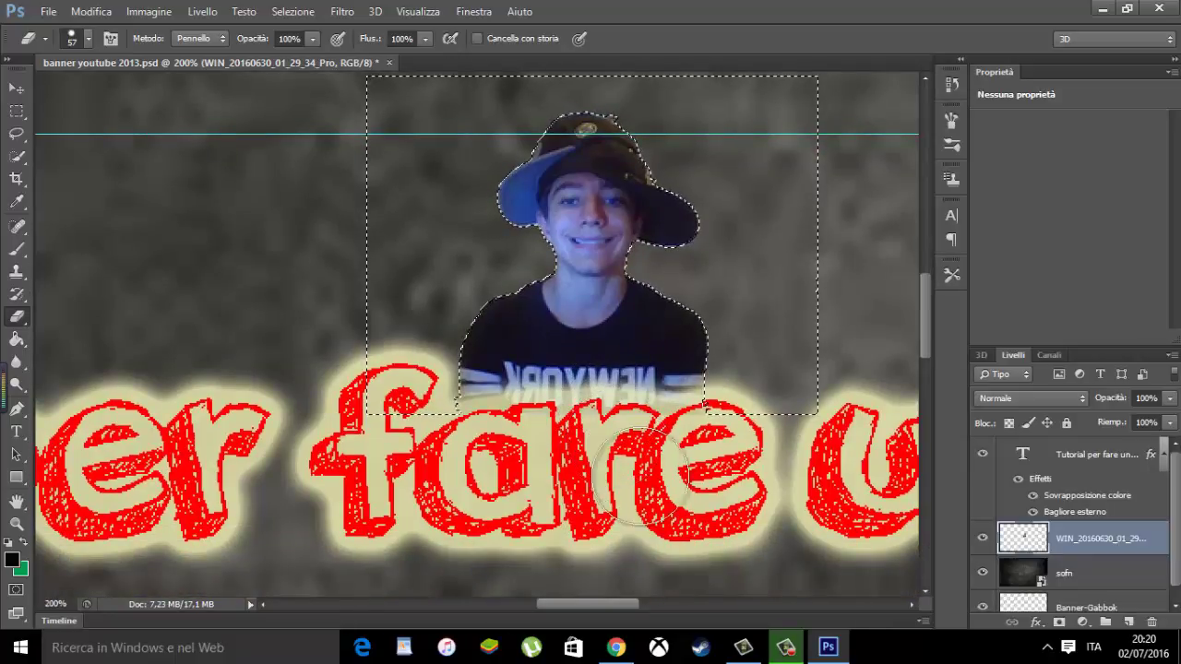
key("ctrl+minus")
key("ctrl+minus")
key("ctrl+minus")
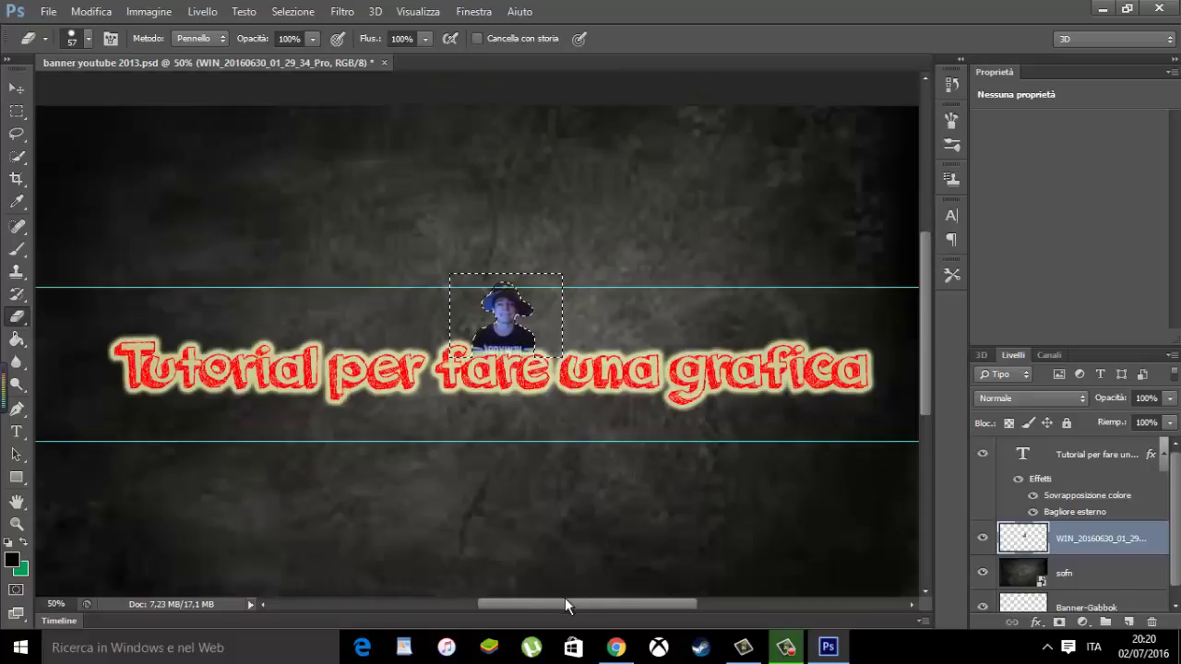
Set the Type tool font size to 90 pt
left_click_drag(559, 603, 538, 607)
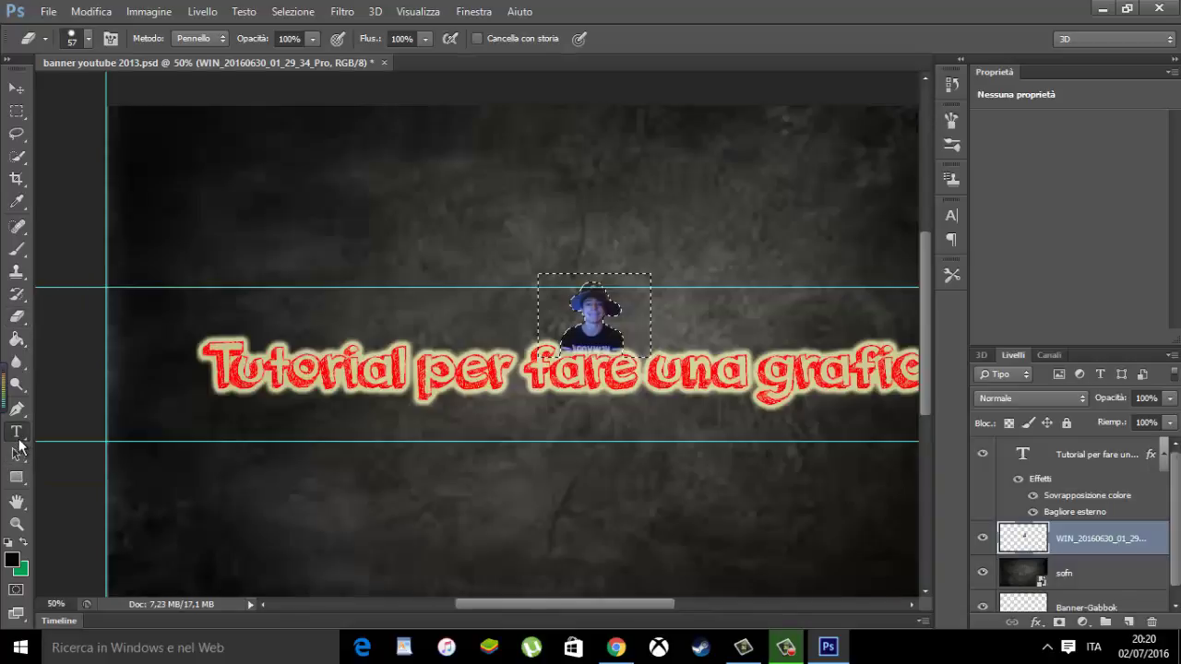
left_click(15, 432)
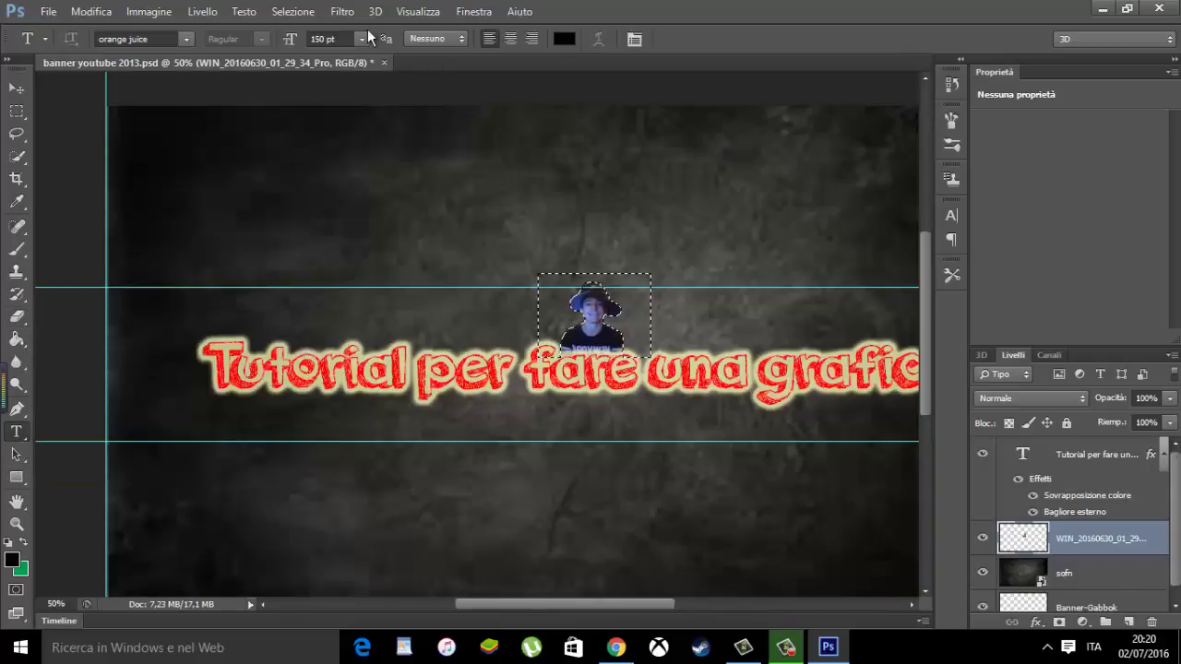
left_click(322, 38)
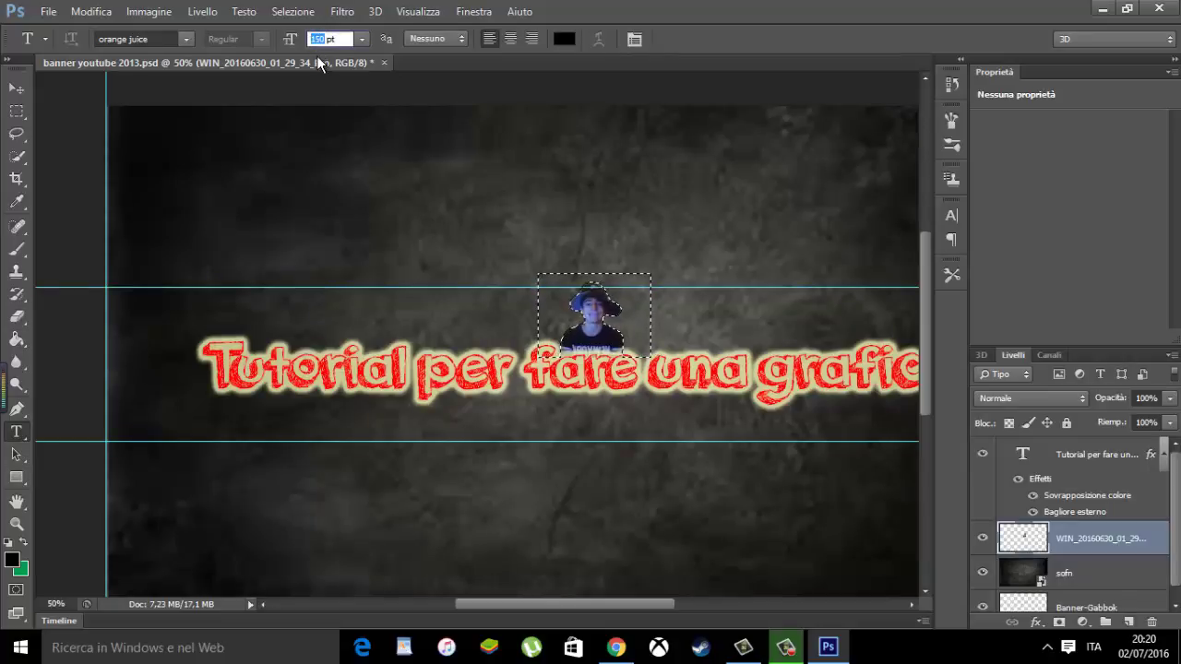
key("BackSpace")
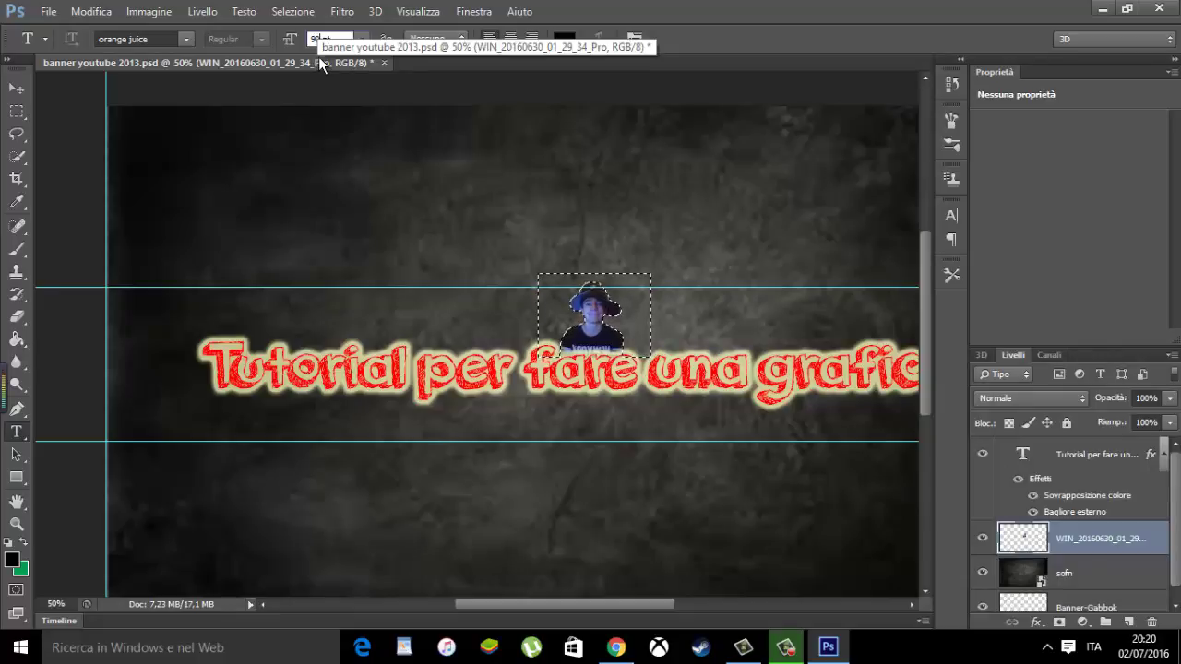
type("90")
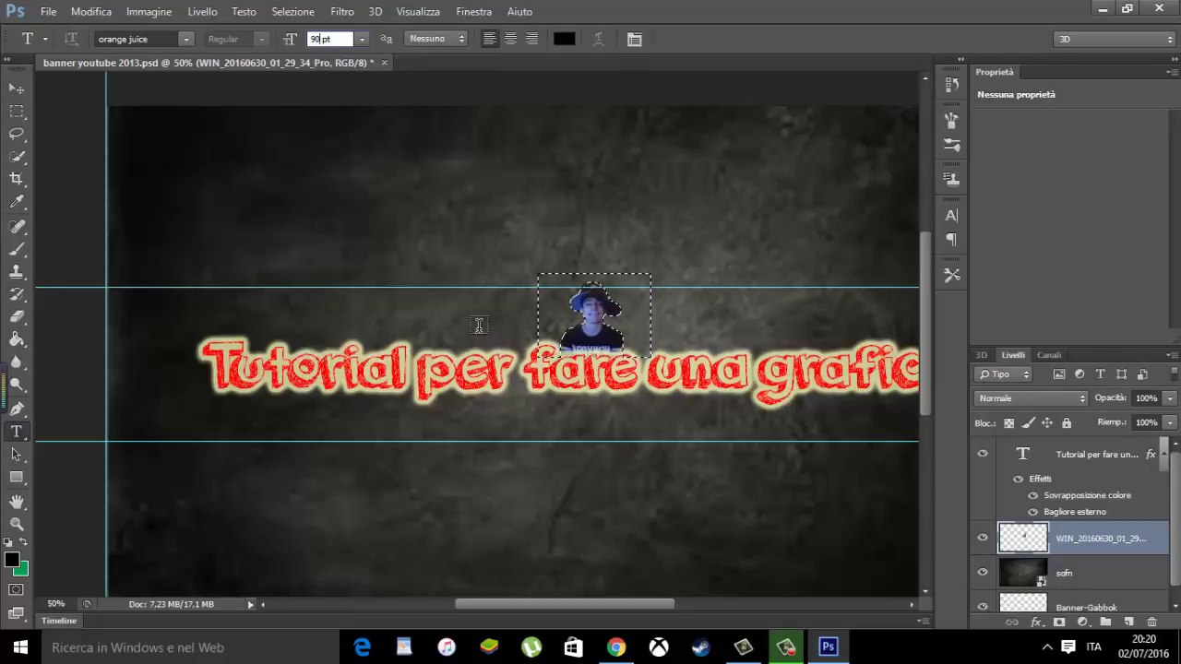
left_click(19, 157)
right_click(21, 161)
left_click(63, 179)
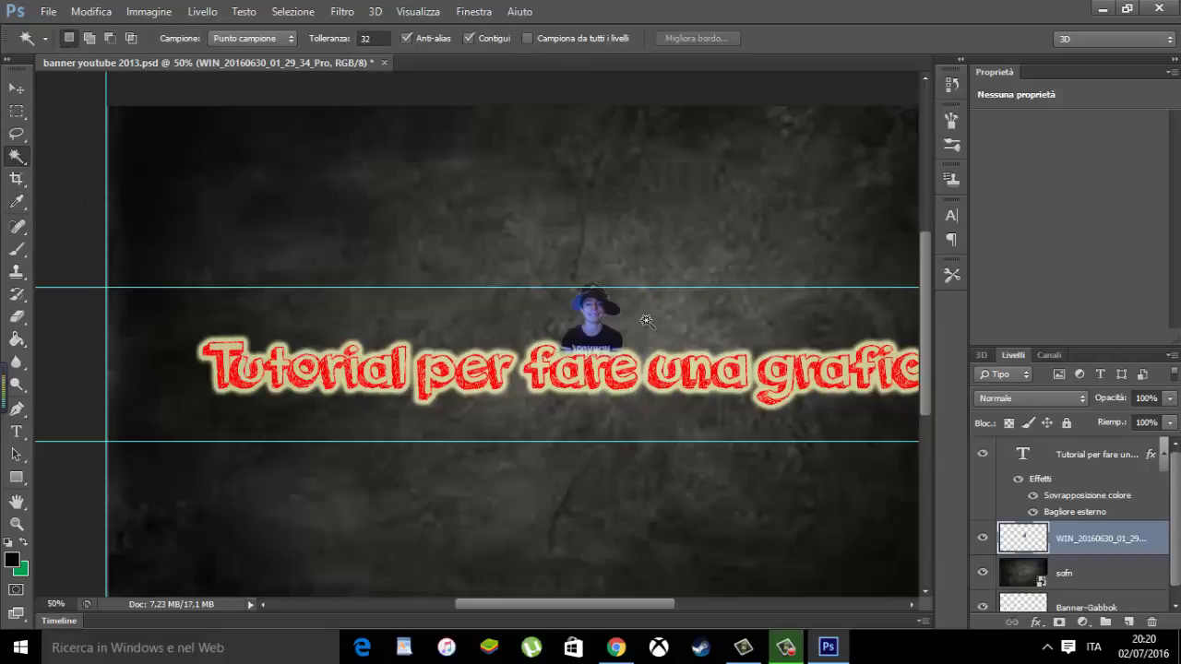
left_click(16, 431)
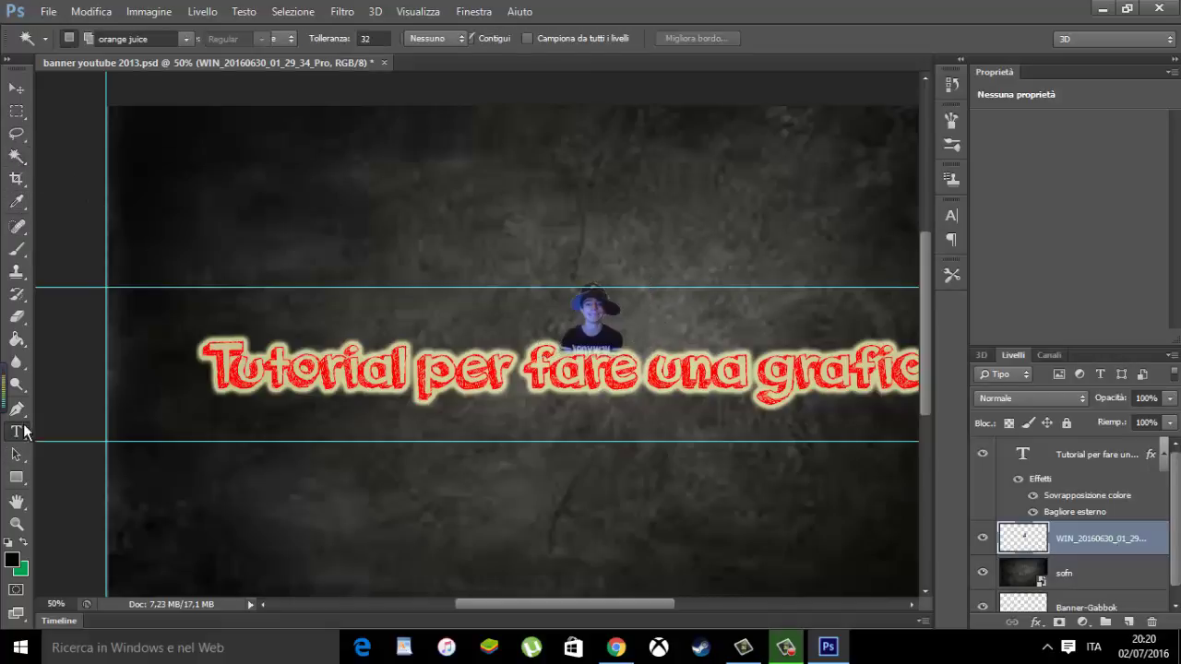
Type 'lascia like!' right of the photo, nudge it into place and commit it
left_click(647, 308)
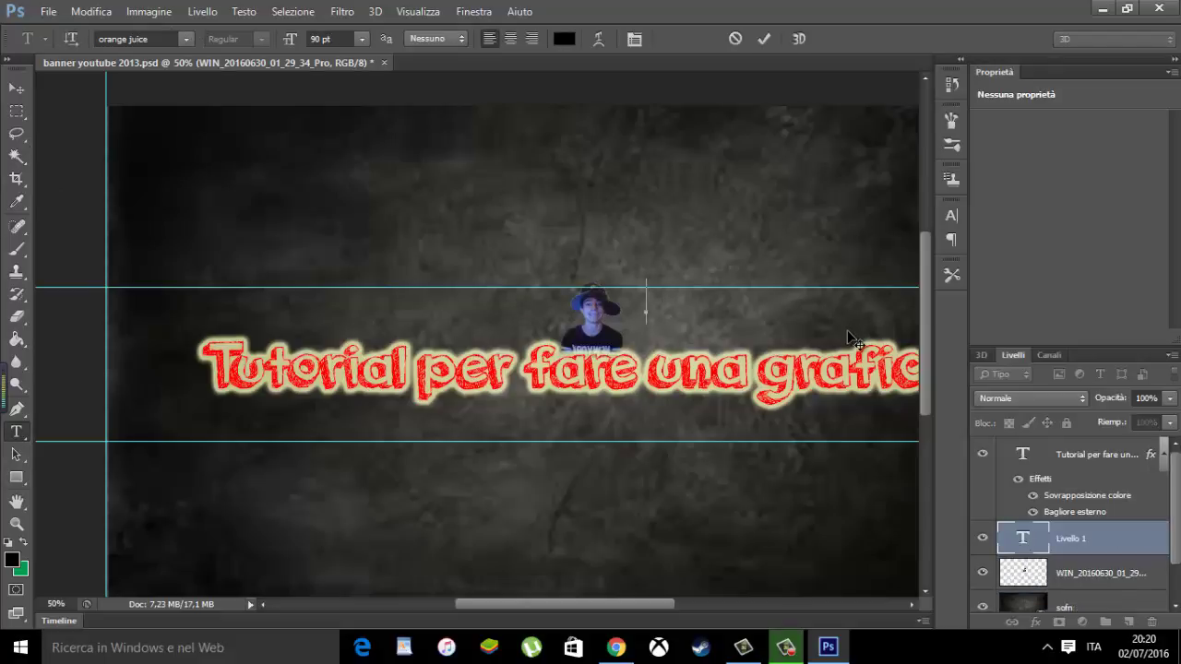
type("lasvia")
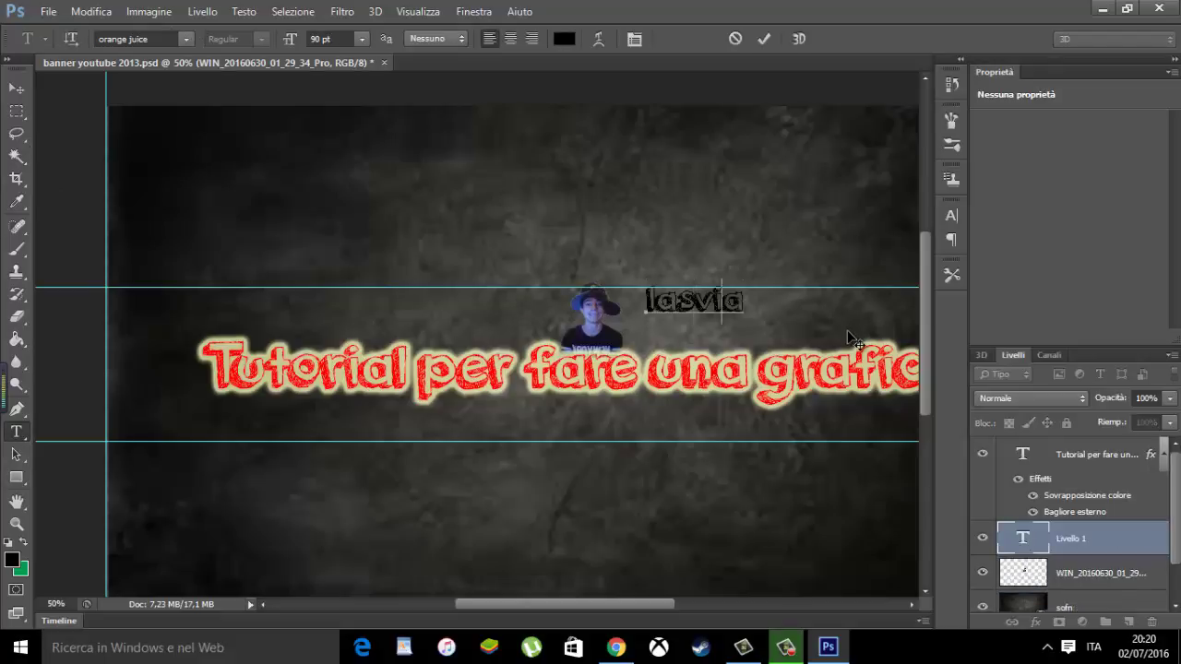
key("BackSpace")
key("BackSpace")
key("BackSpace")
type("ial")
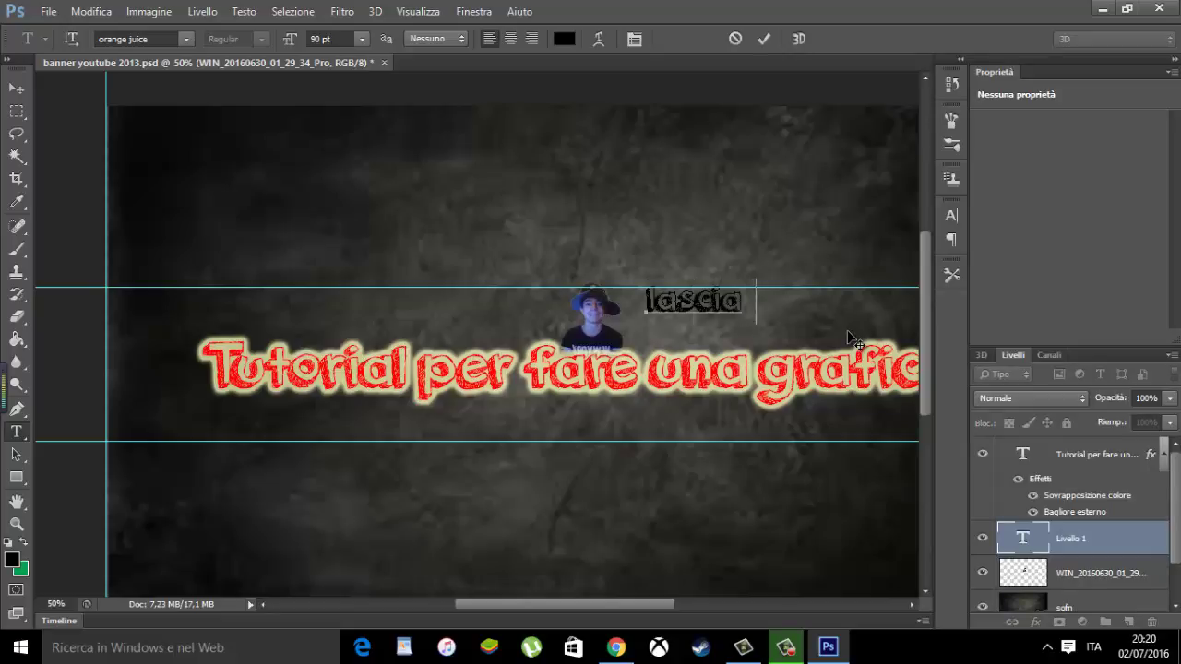
type(" like!")
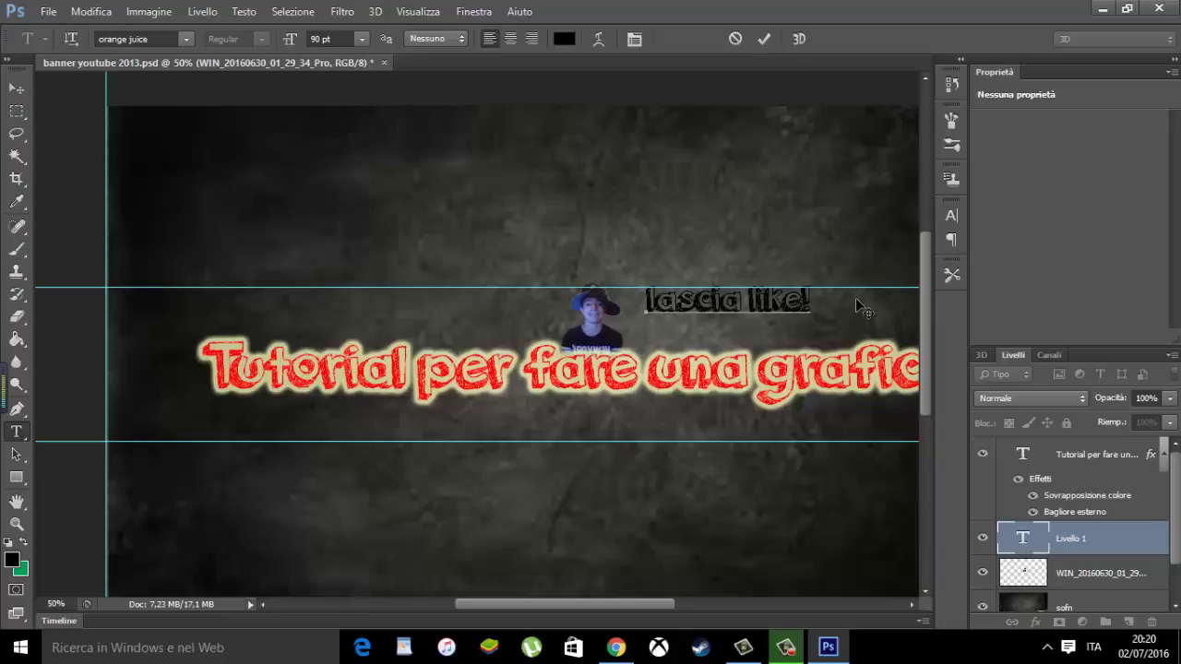
left_click_drag(833, 314, 826, 324)
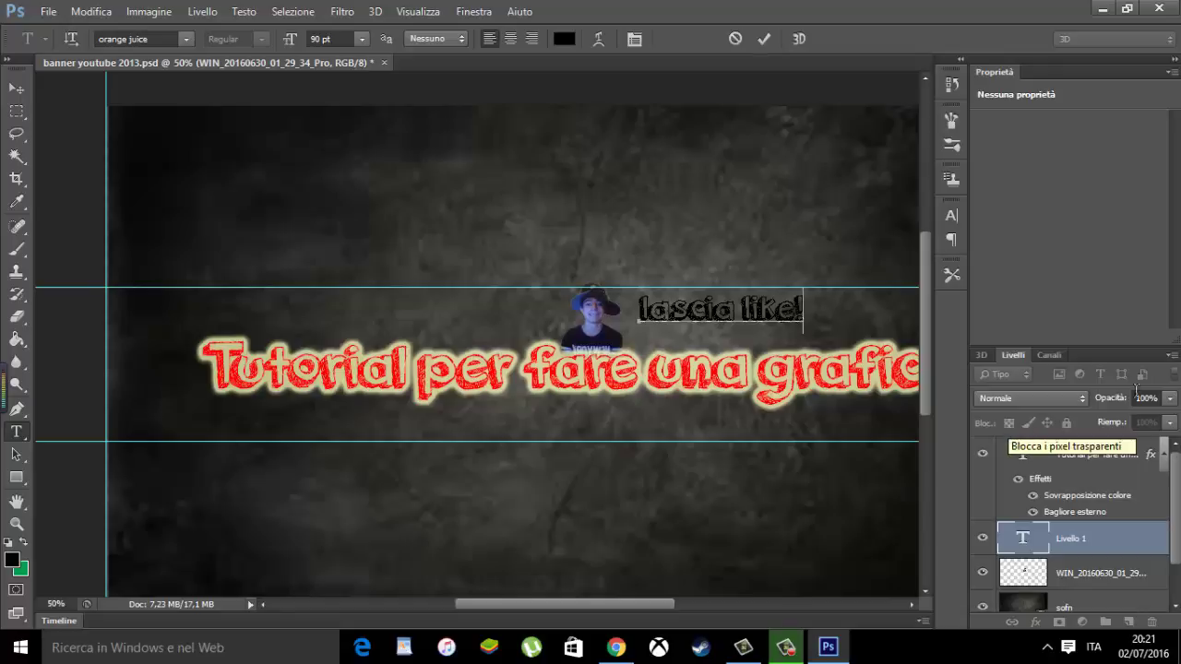
left_click(1077, 549)
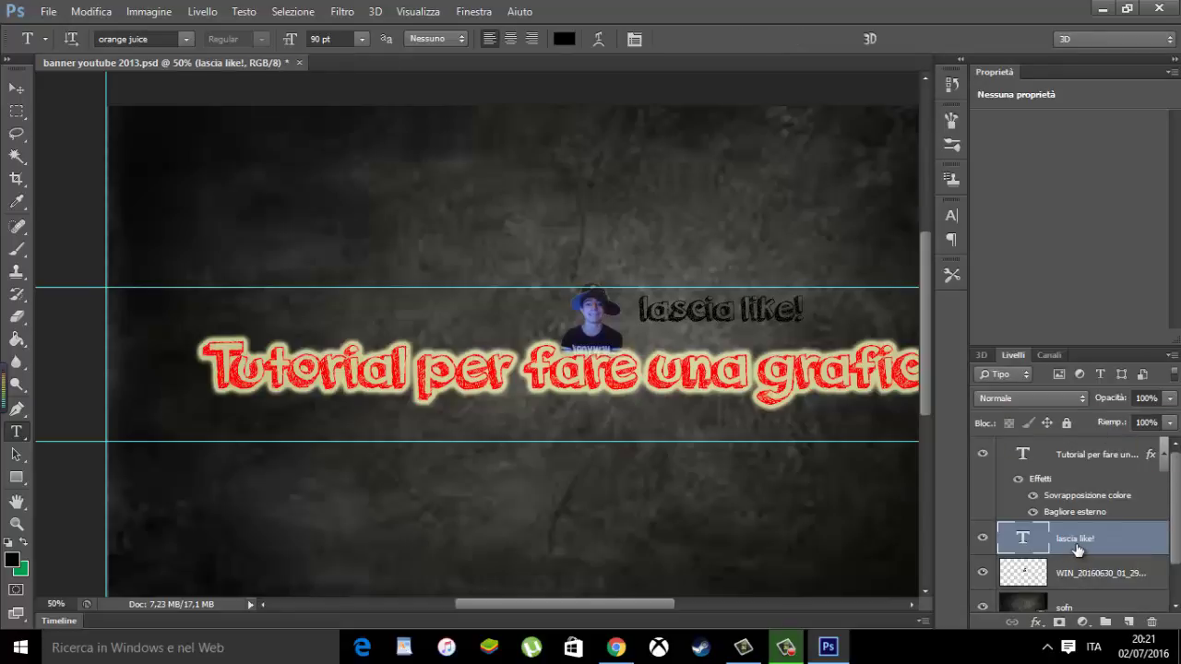
Enable Outer Glow on the 'lascia like!' layer with Normal blend mode
right_click(1080, 542)
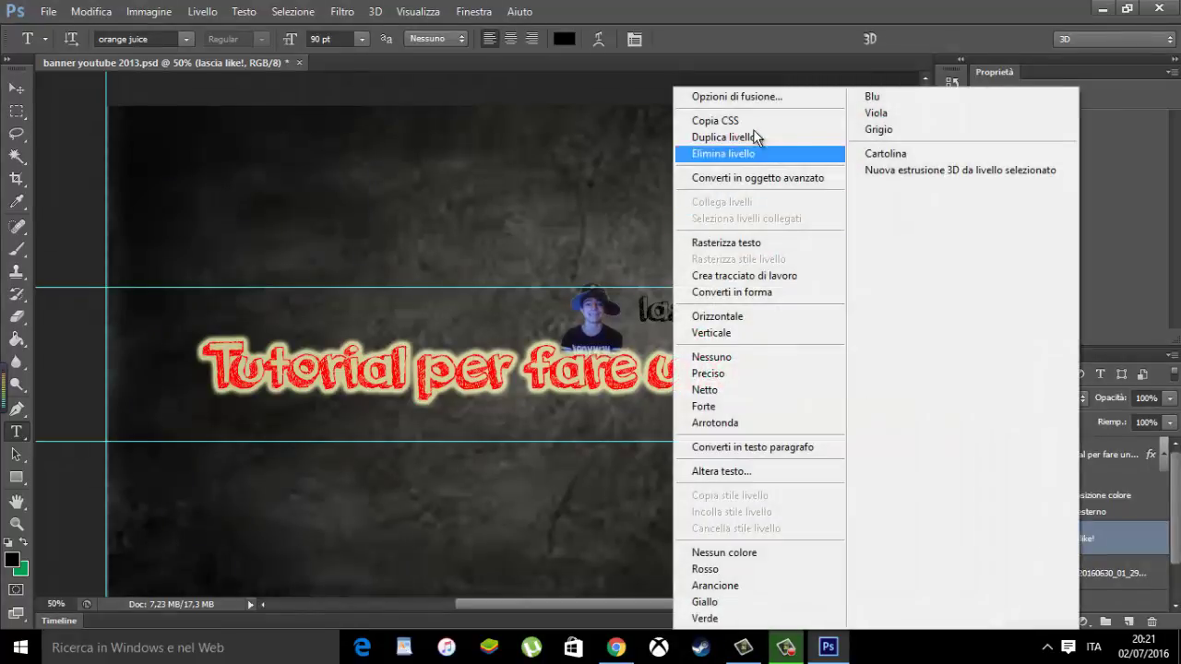
left_click(771, 96)
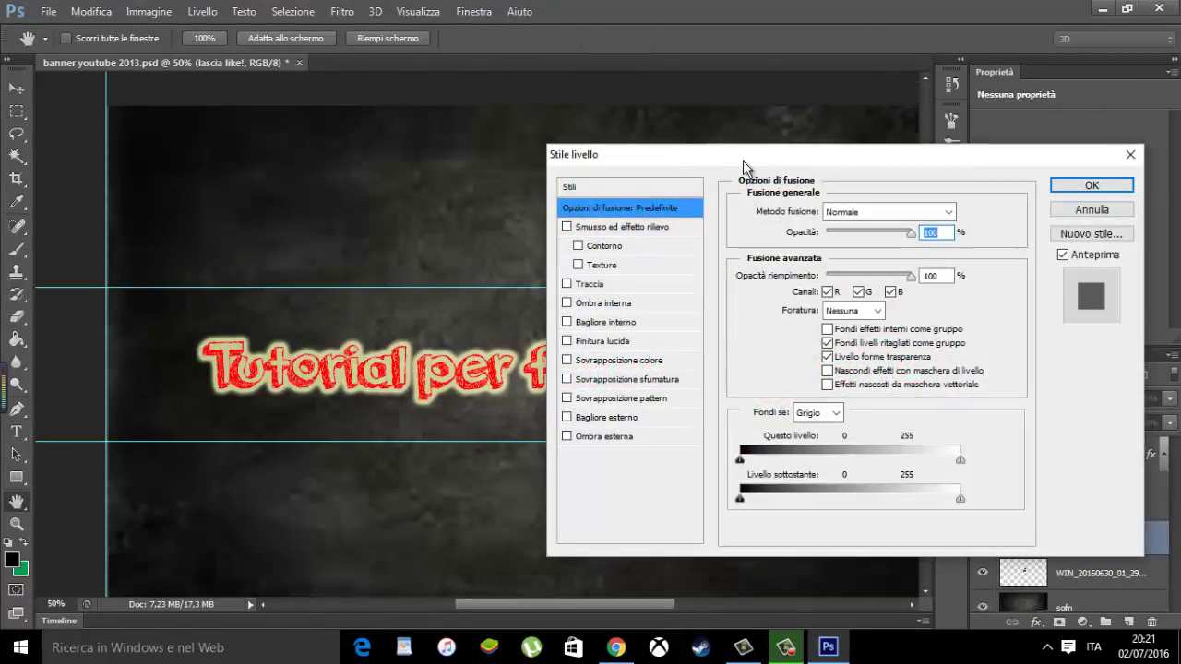
left_click_drag(748, 160, 808, 150)
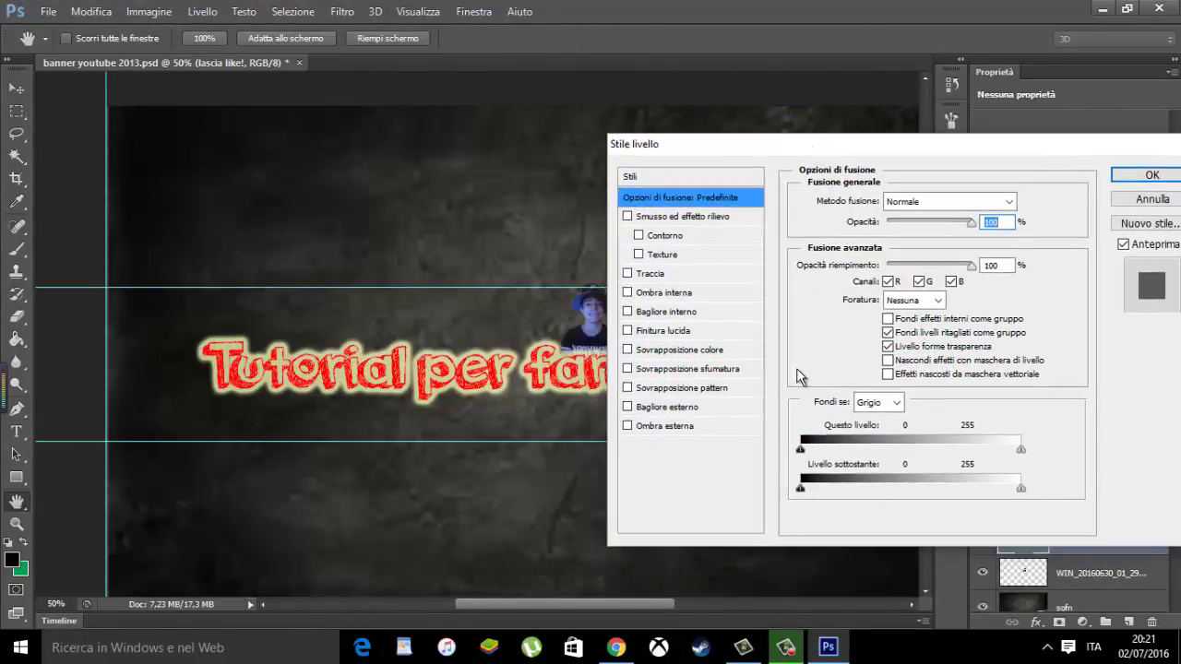
left_click(666, 407)
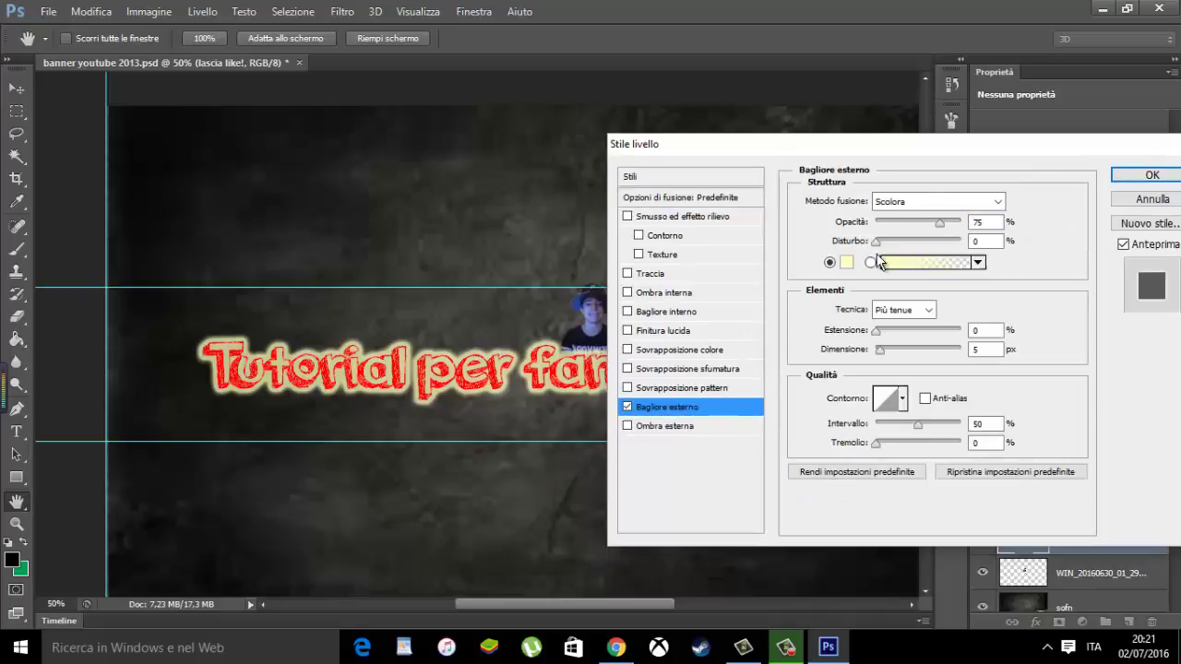
left_click(953, 205)
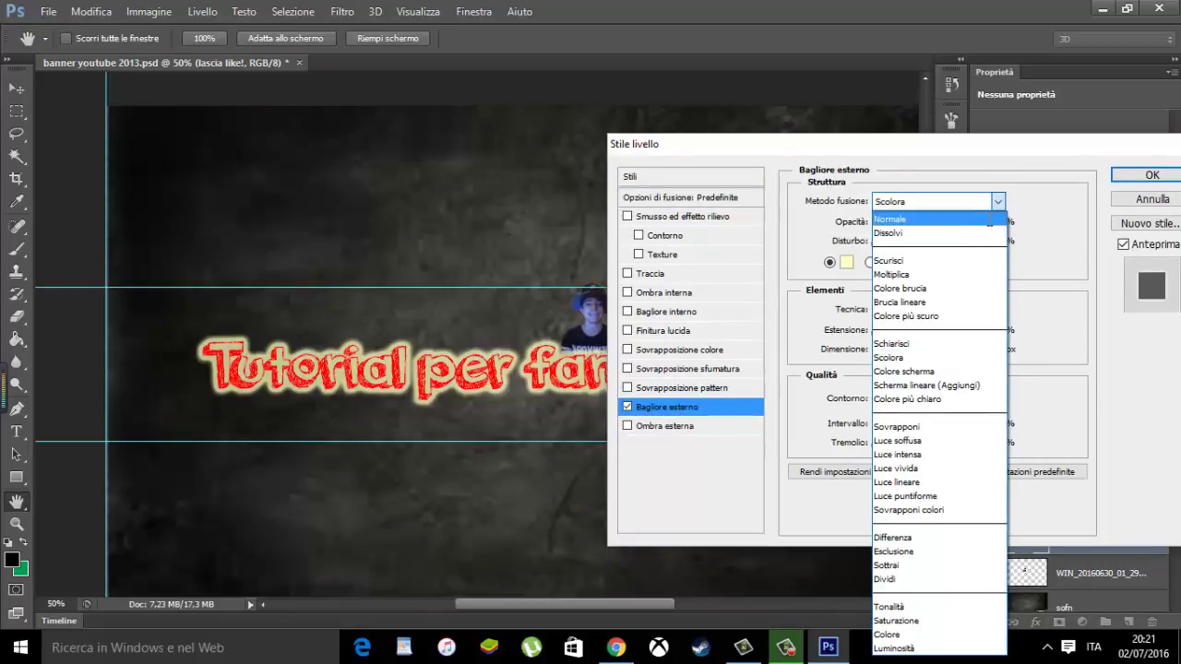
left_click(986, 219)
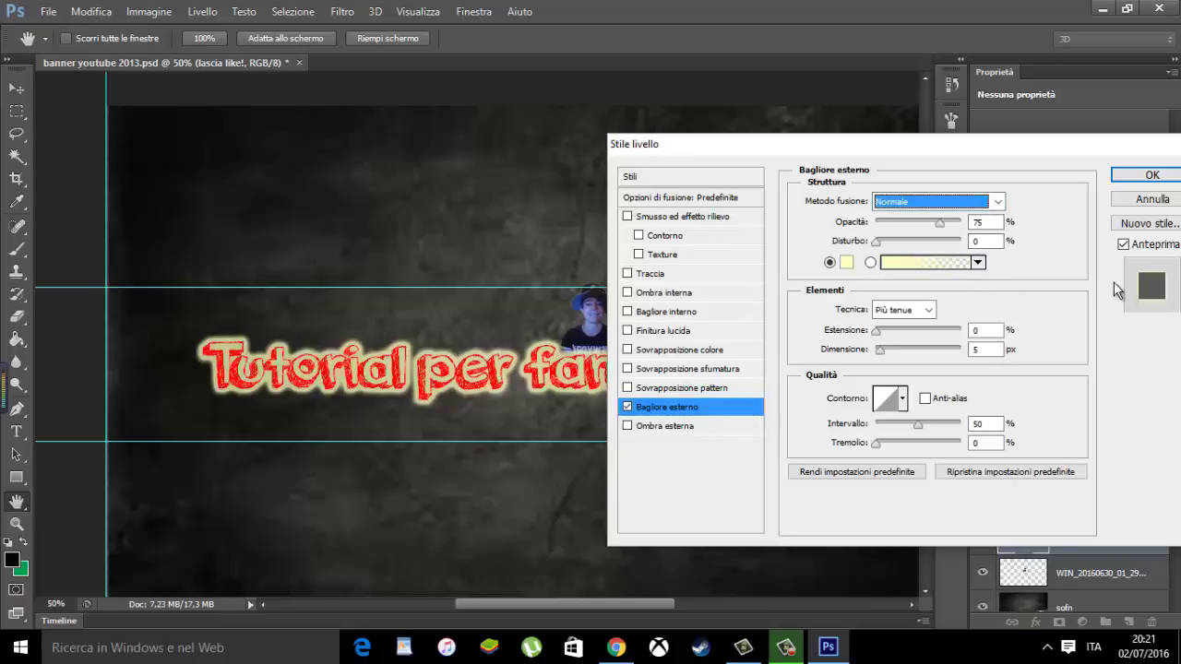
Try the black-to-green and black-to-white gradient presets for the glow
left_click(978, 262)
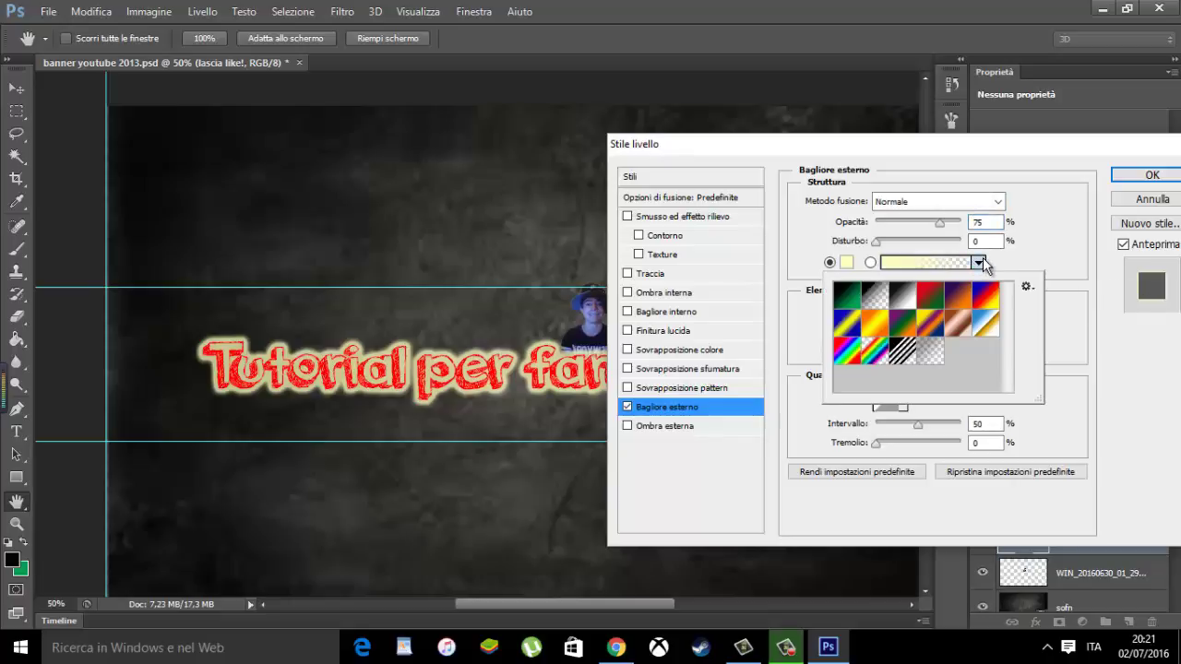
left_click(848, 312)
left_click(899, 236)
left_click_drag(972, 141, 600, 366)
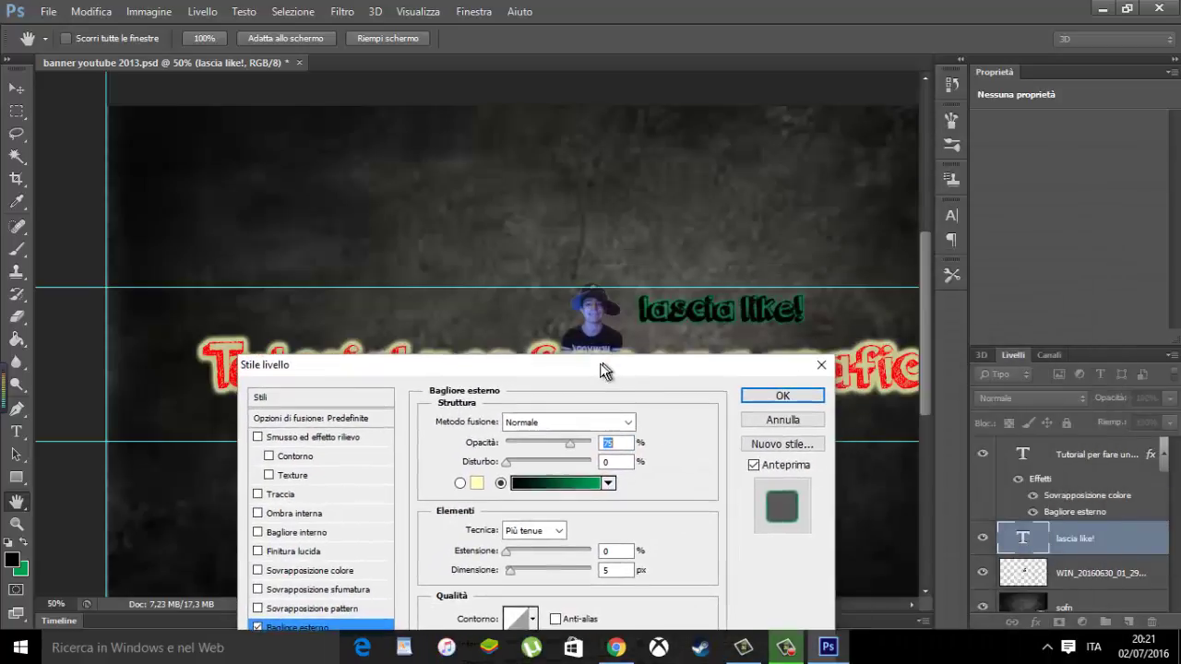
left_click_drag(627, 367, 906, 143)
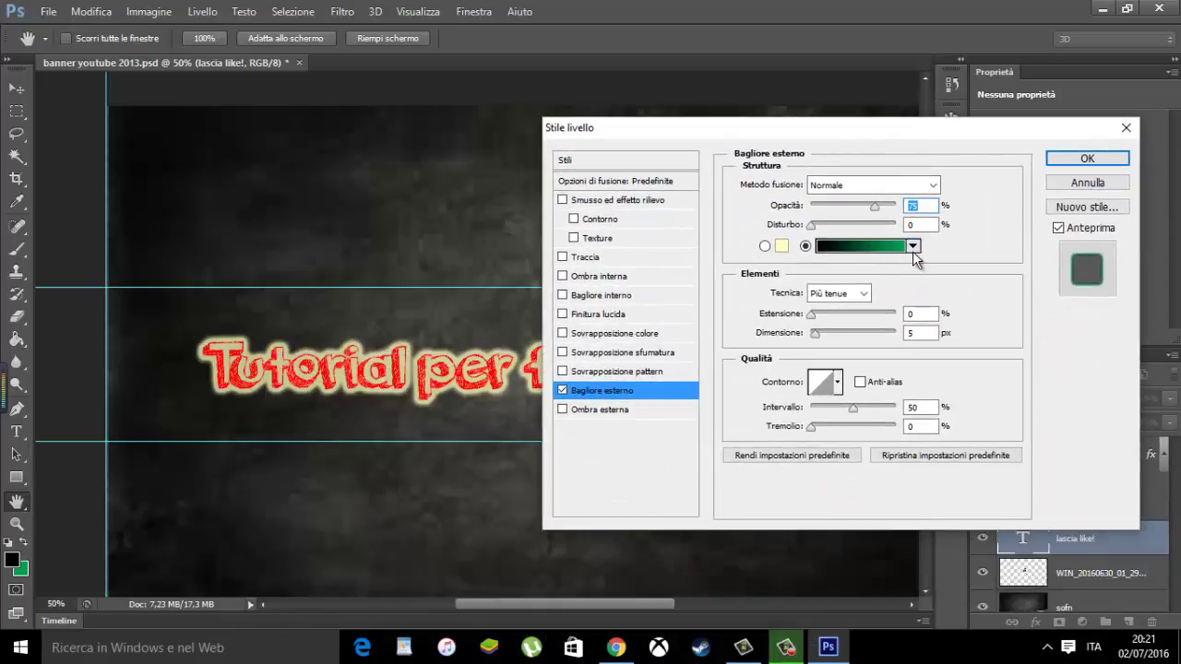
left_click(913, 247)
left_click(837, 277)
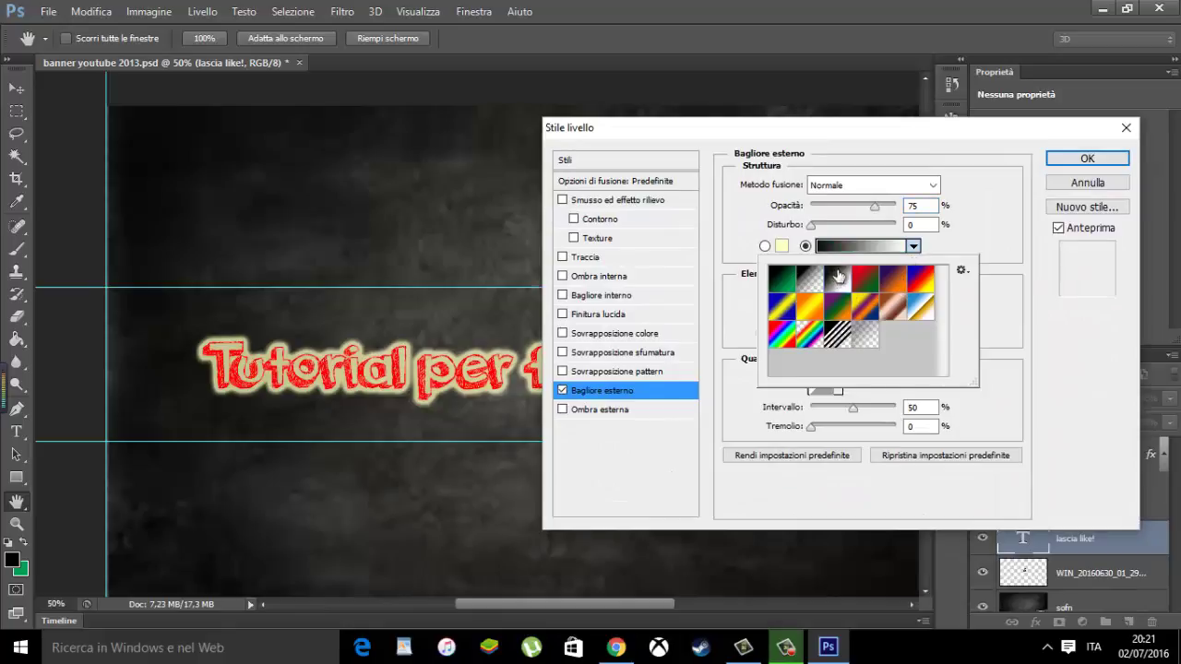
mouse_move(929, 129)
left_mouse_down()
mouse_move(862, 362)
mouse_move(829, 418)
mouse_move(1079, 61)
mouse_move(1169, 245)
mouse_move(983, 143)
left_mouse_up()
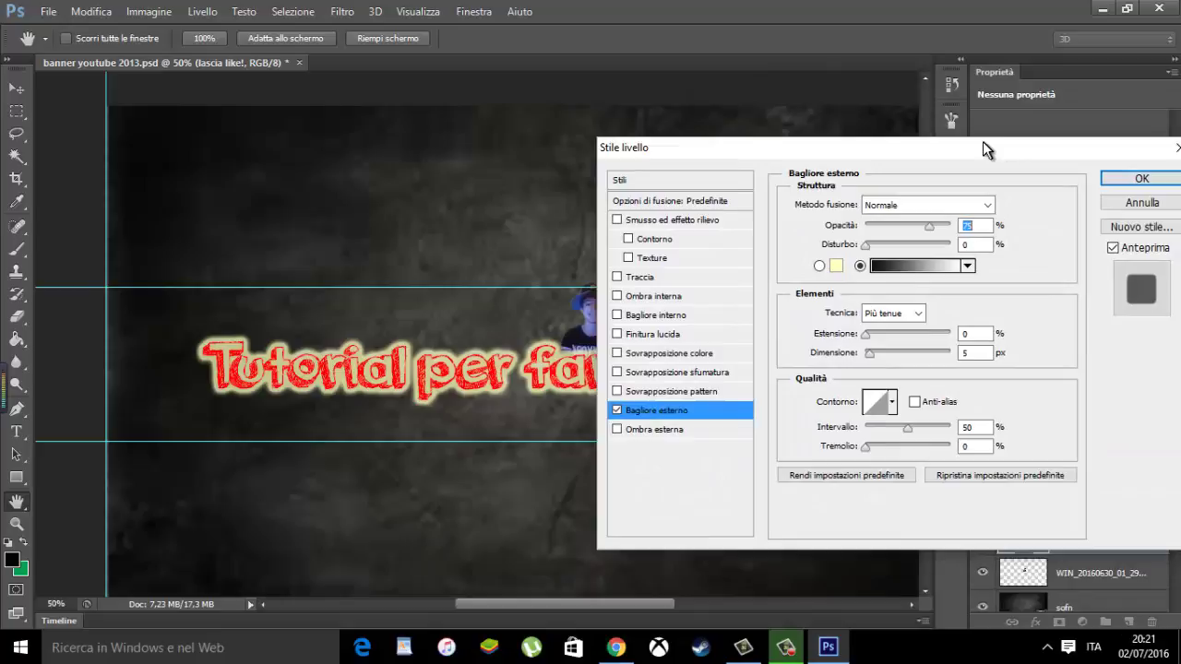
Use the black-to-transparent glow gradient with 59 px size and 18% spread
left_click(967, 267)
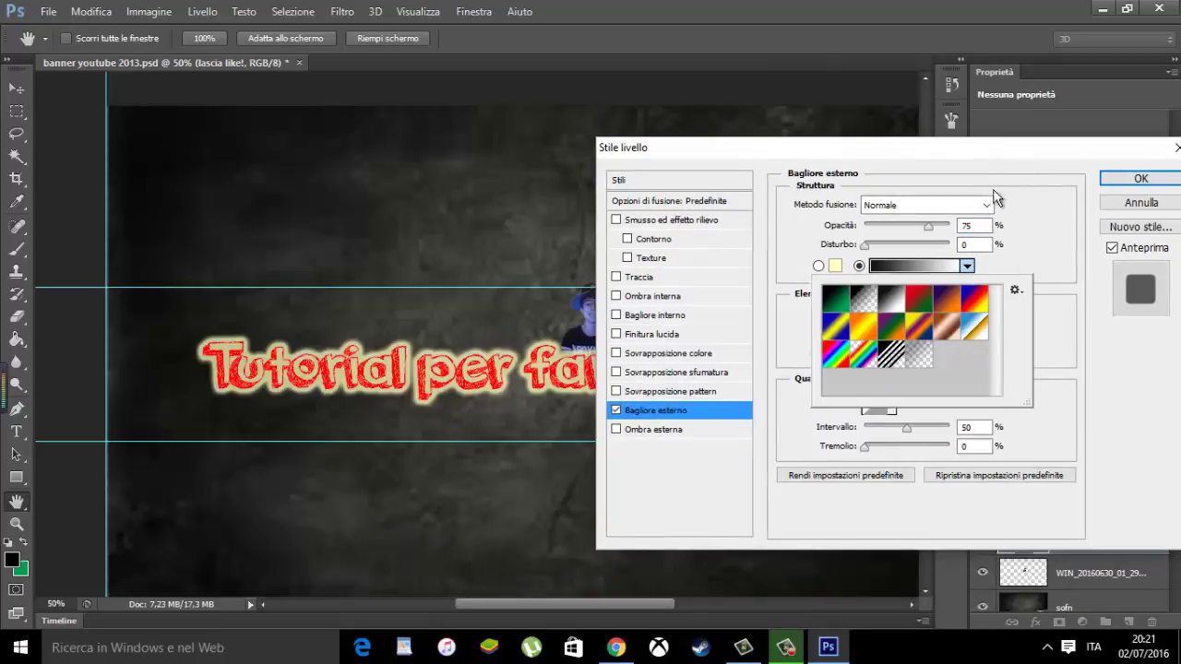
left_click(865, 300)
left_click(1022, 203)
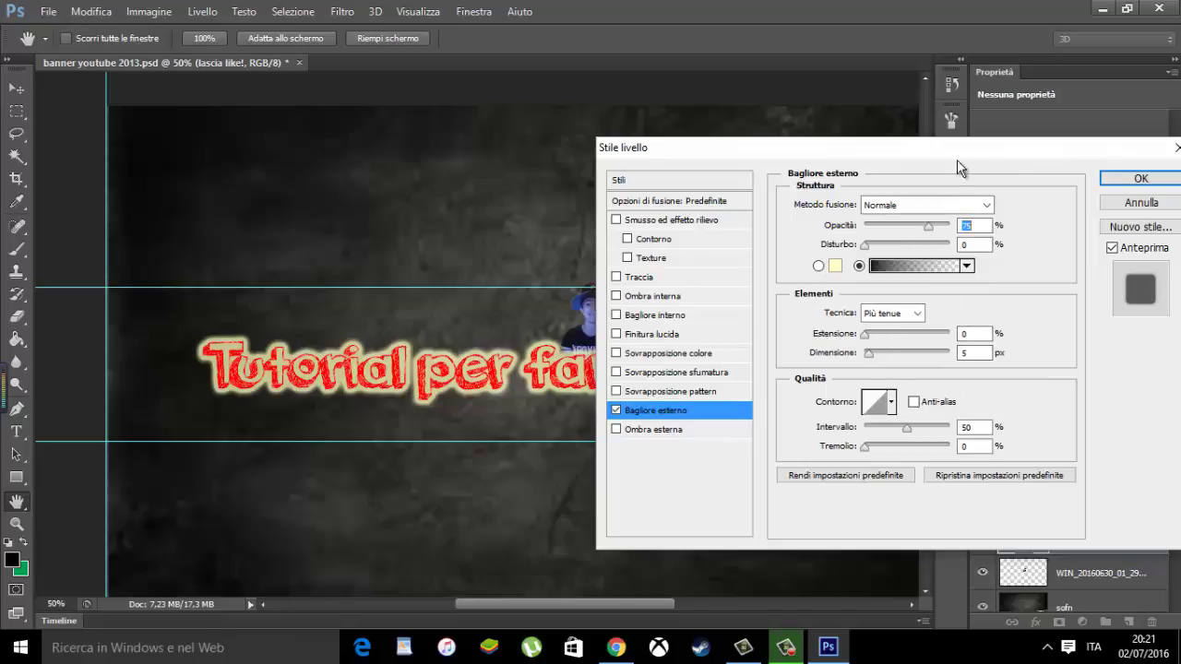
left_click_drag(956, 160, 959, 360)
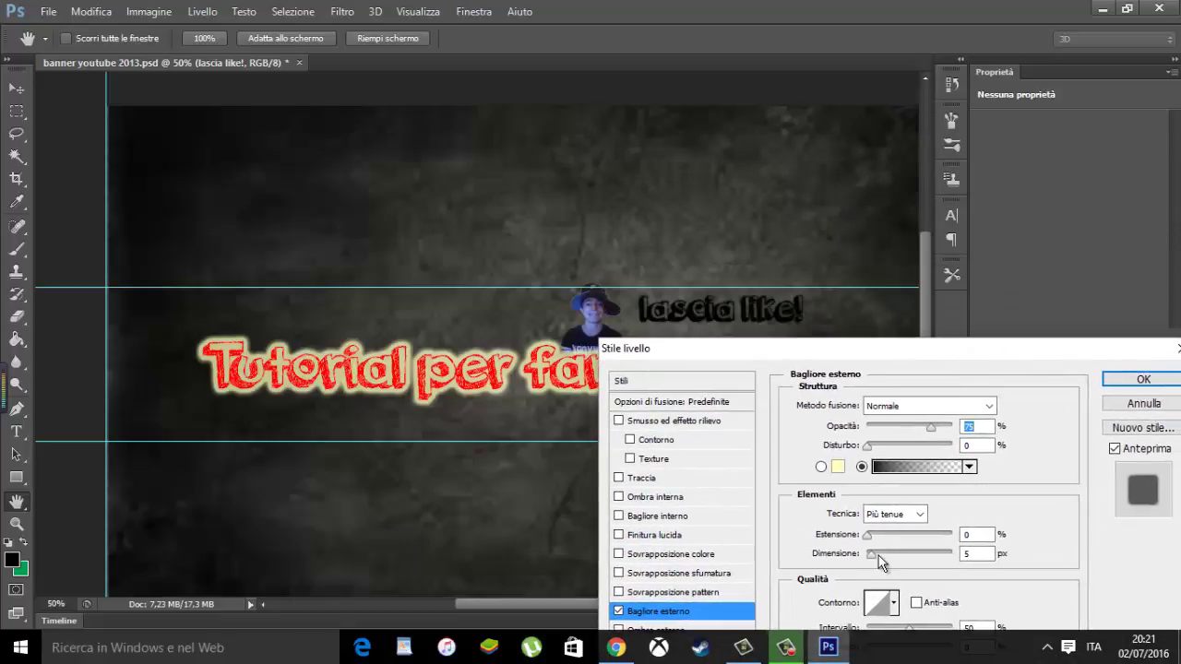
left_click_drag(877, 555, 891, 554)
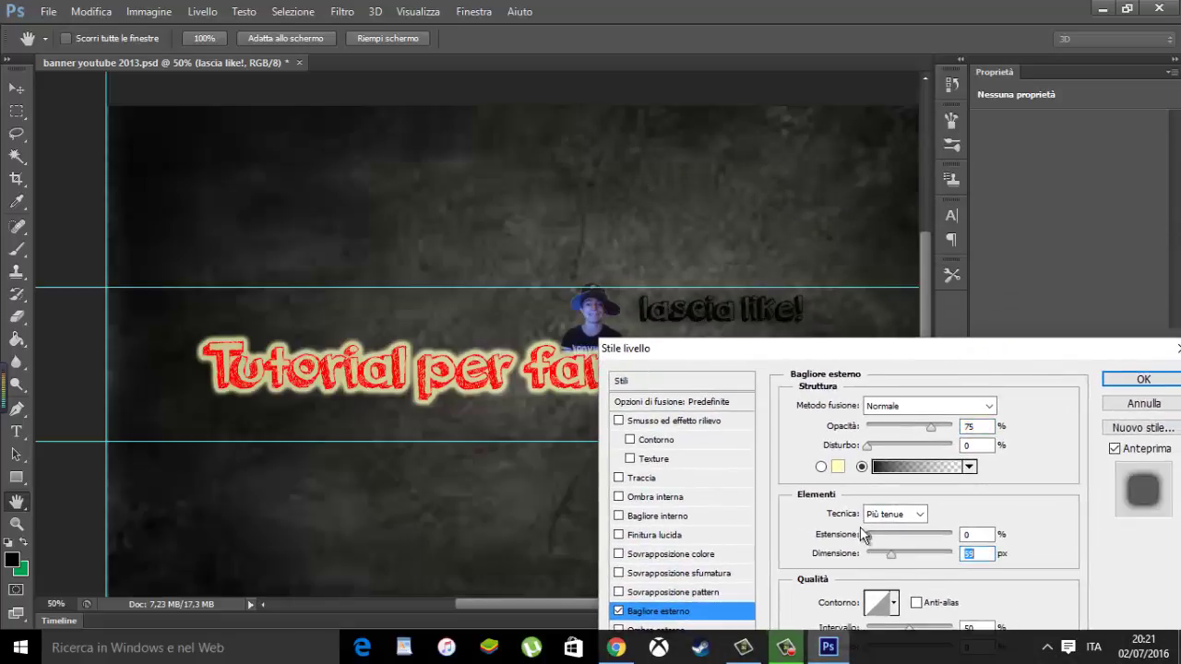
left_click_drag(869, 535, 881, 534)
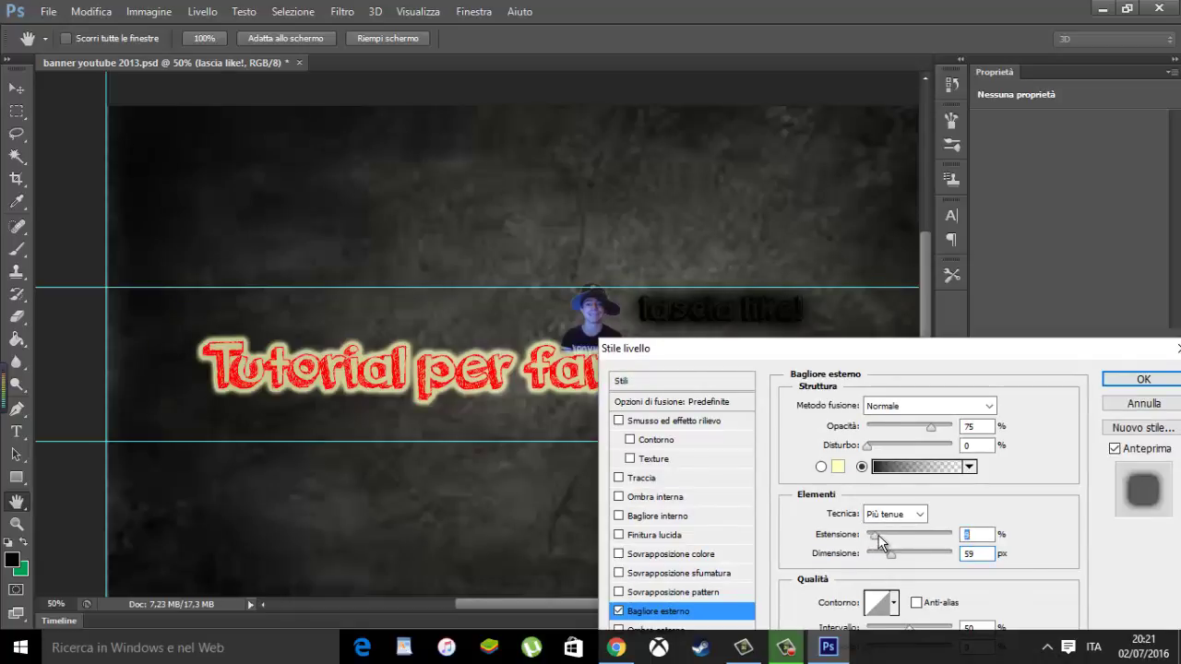
Switch the outer glow from a gradient to solid pure red #ff0000
left_click(899, 467)
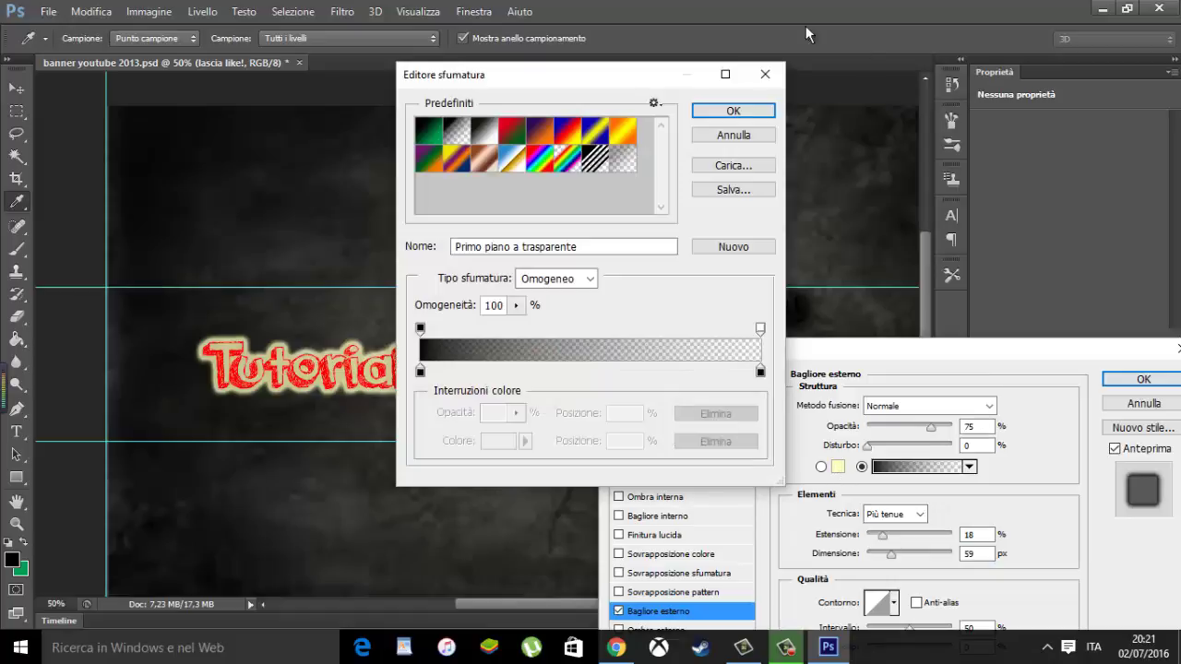
left_click(763, 75)
left_click(840, 467)
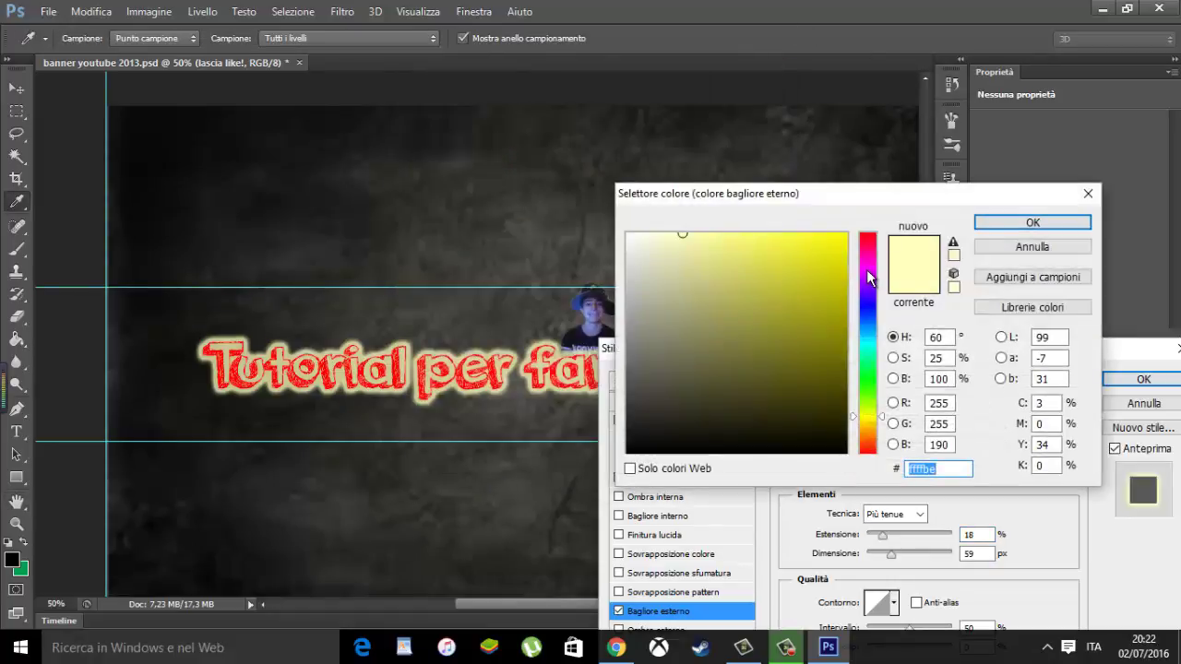
mouse_move(869, 264)
left_mouse_down()
mouse_move(859, 226)
mouse_move(885, 220)
left_mouse_up()
left_click(814, 256)
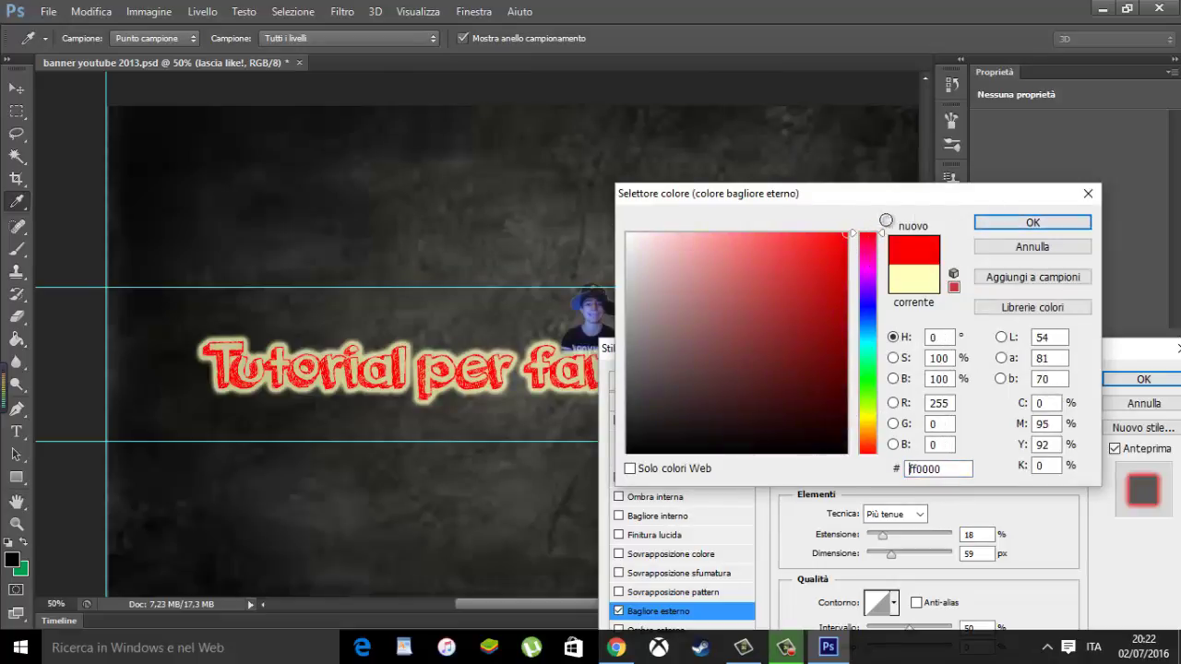
left_click(1019, 223)
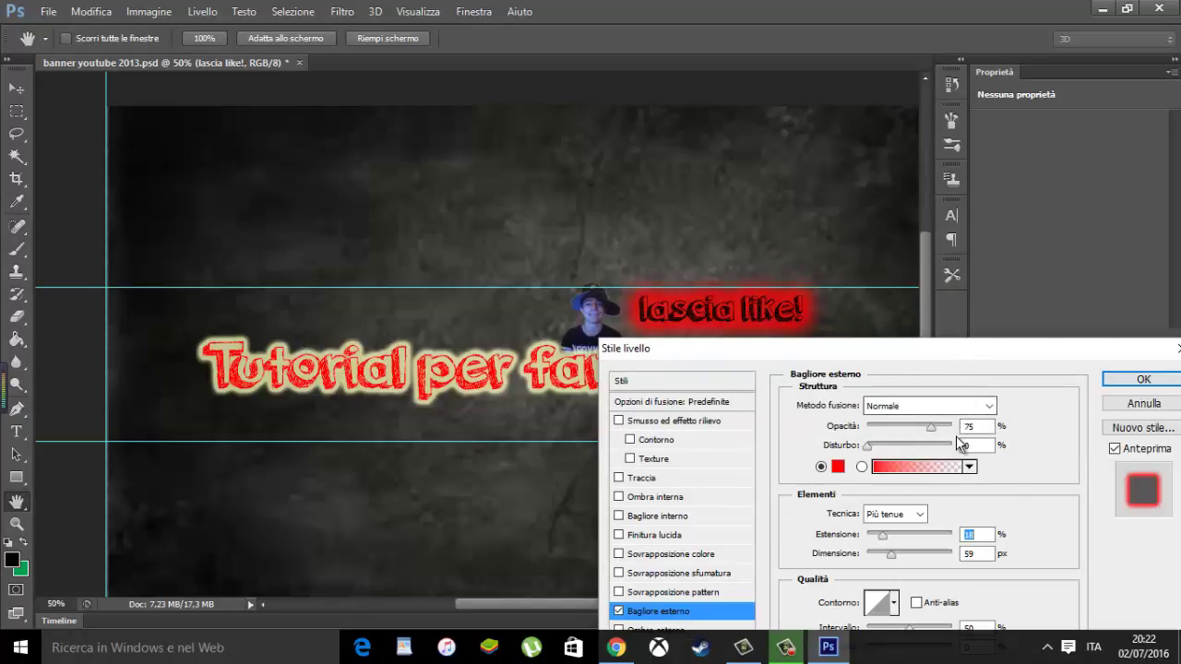
Turn on a Color Overlay for the text at 100% opacity
left_click_drag(937, 349, 978, 284)
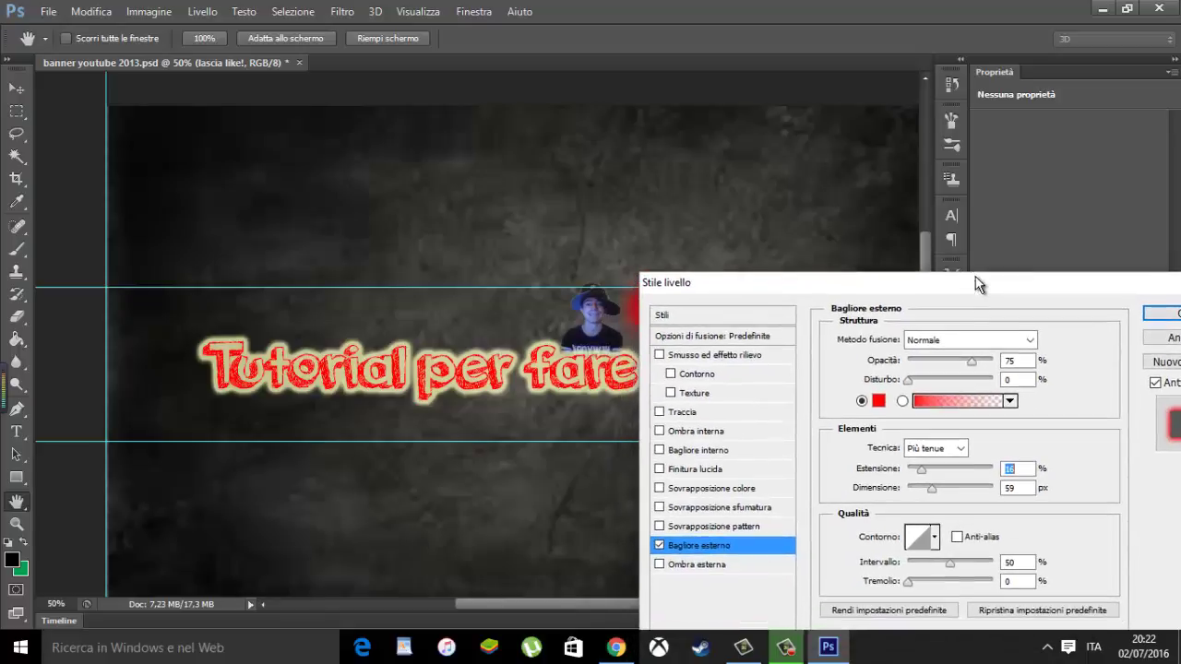
left_click(750, 490)
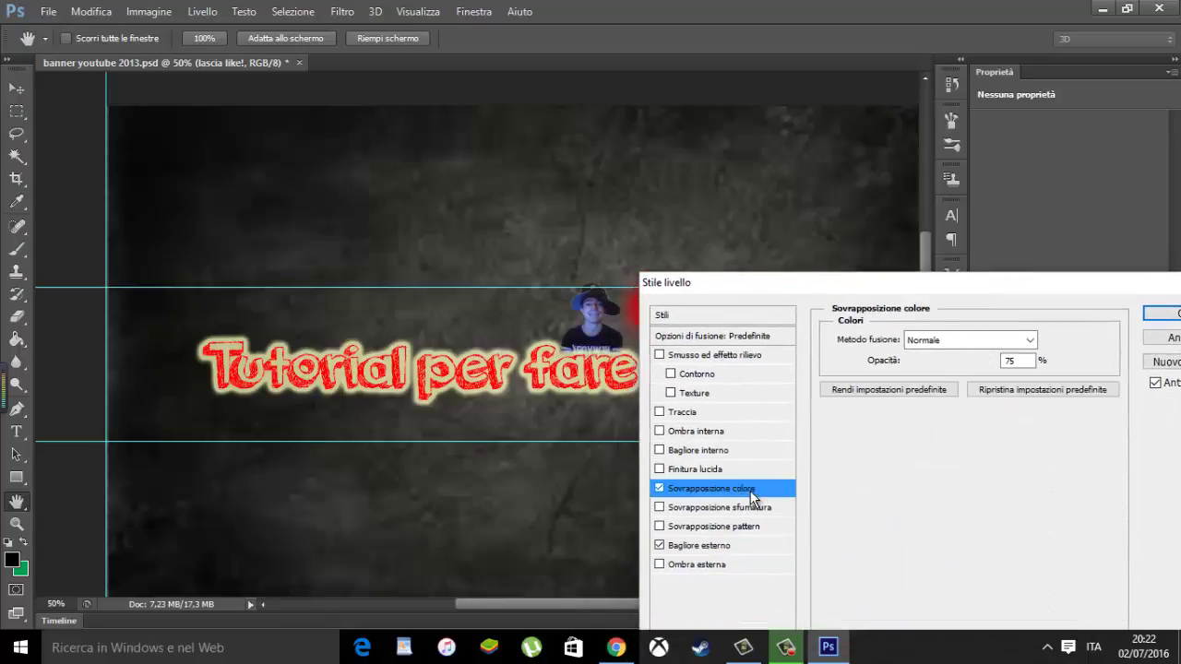
mouse_move(856, 287)
left_mouse_down()
mouse_move(787, 430)
mouse_move(826, 367)
left_mouse_up()
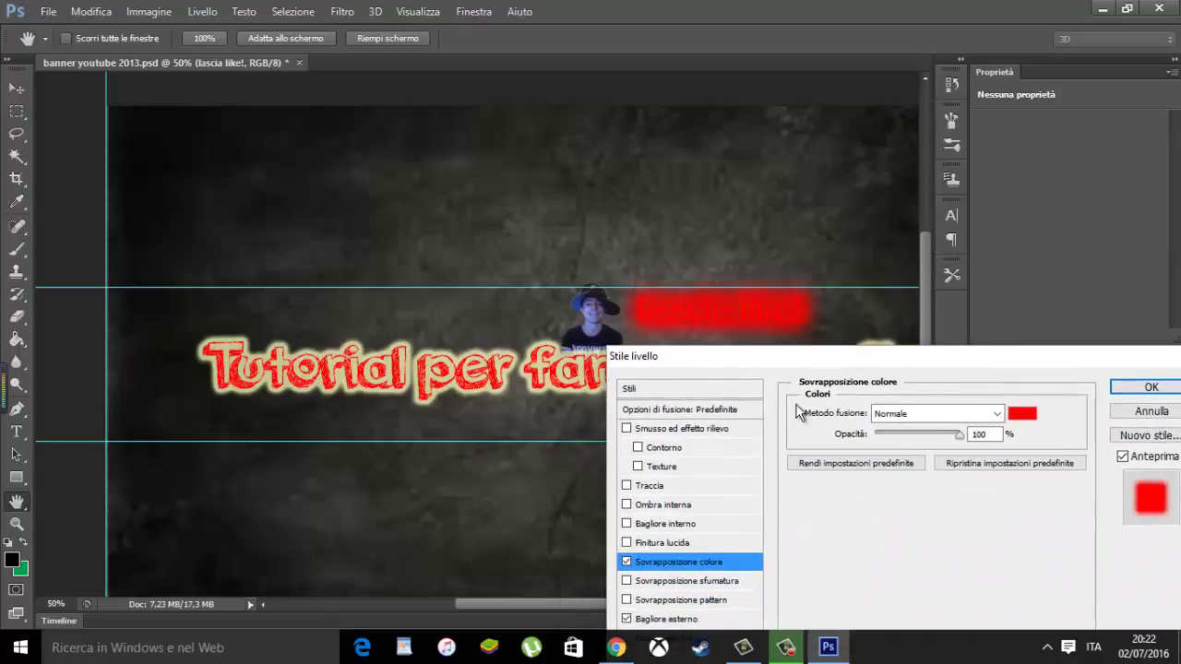
left_click(649, 562)
Enable Bevel and Emboss on the text, leaving Contour off
left_click(678, 453)
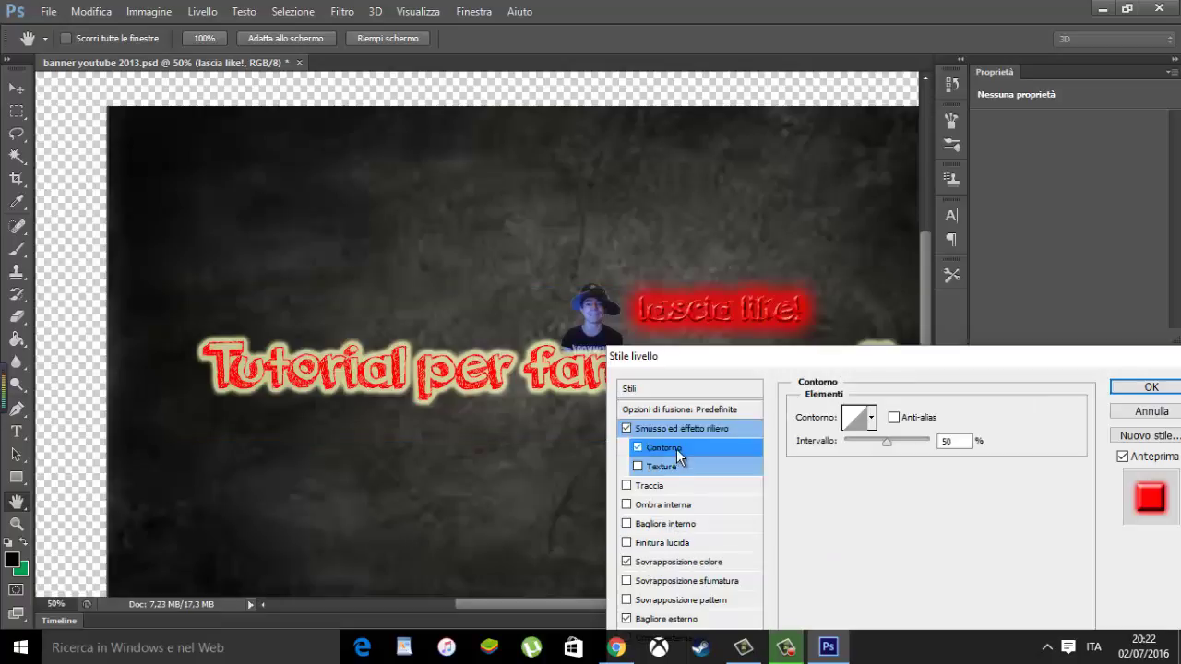
left_click(626, 429)
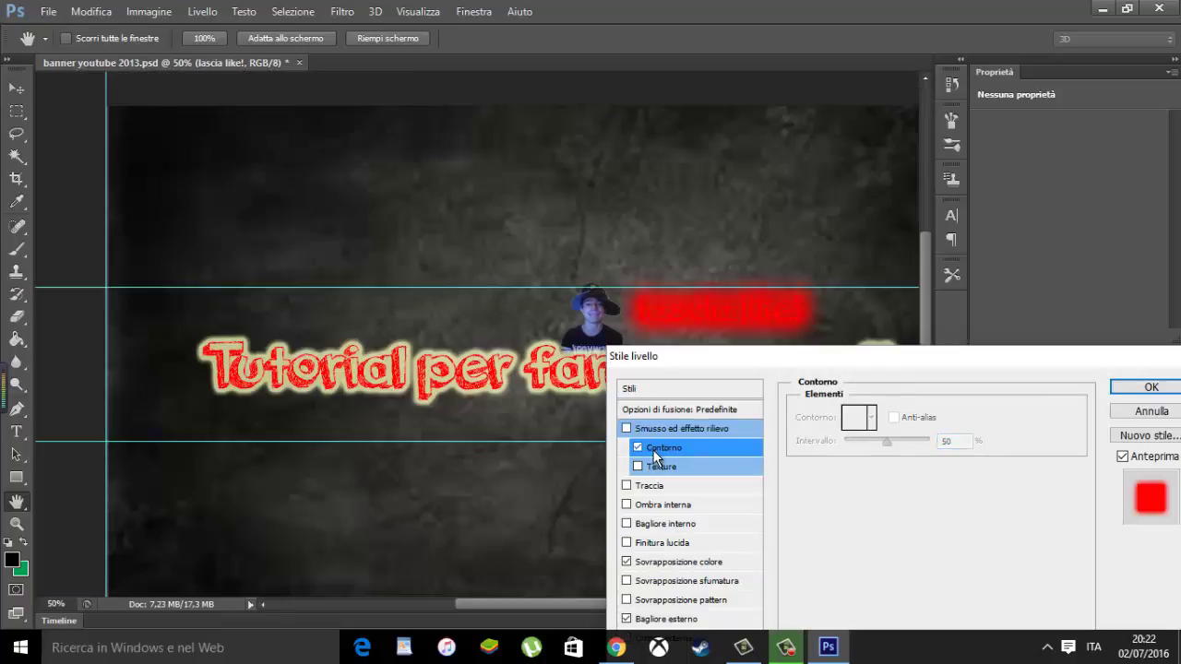
left_click(627, 430)
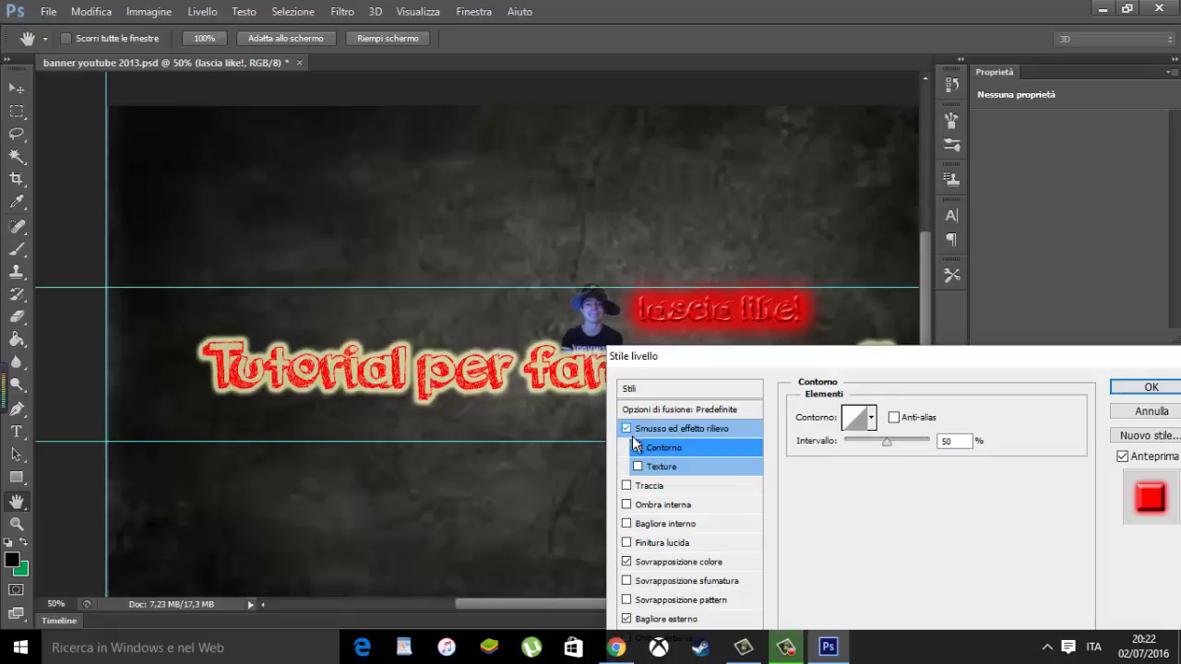
left_click(637, 449)
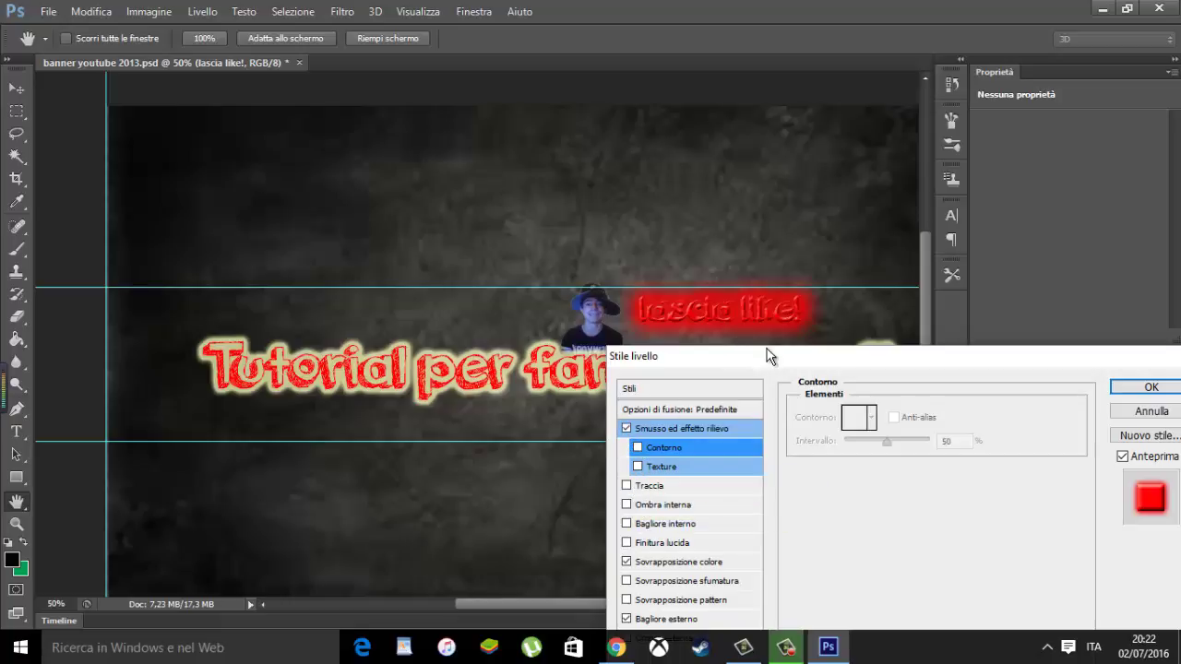
Drop Bevel and Emboss, recolour the outer glow light pink, and apply the layer style
left_click(626, 429)
mouse_move(736, 374)
left_mouse_down()
mouse_move(673, 320)
mouse_move(725, 260)
left_mouse_up()
left_click(643, 504)
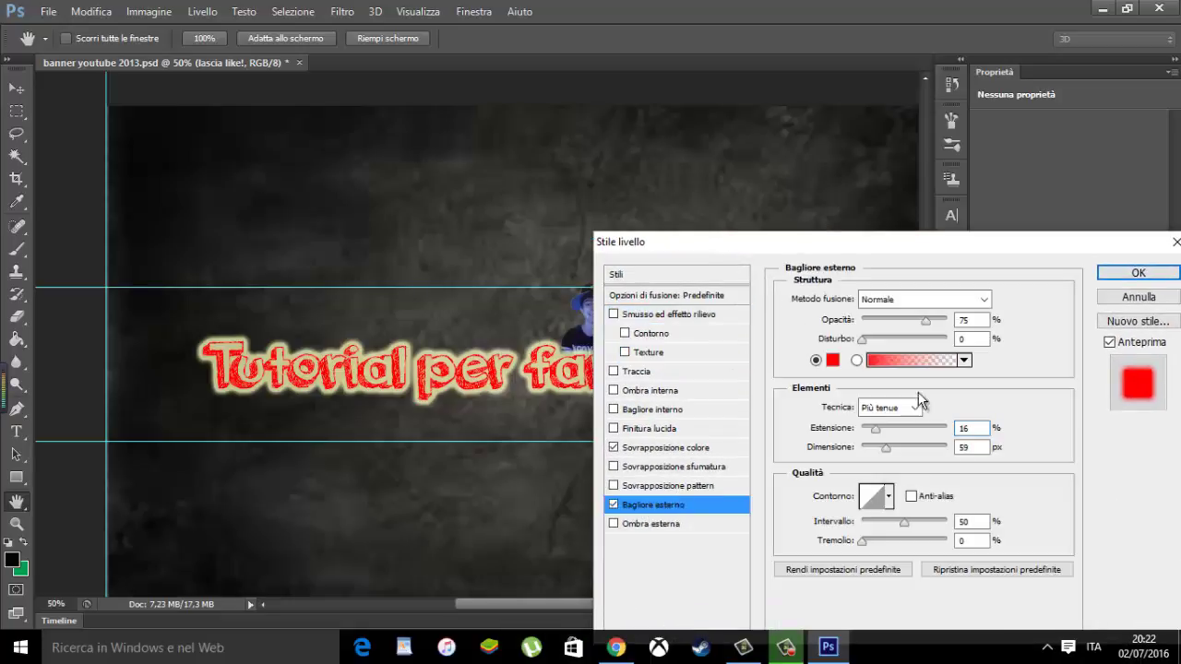
left_click(832, 360)
mouse_move(802, 262)
left_mouse_down()
mouse_move(784, 274)
mouse_move(671, 240)
mouse_move(695, 245)
left_mouse_up()
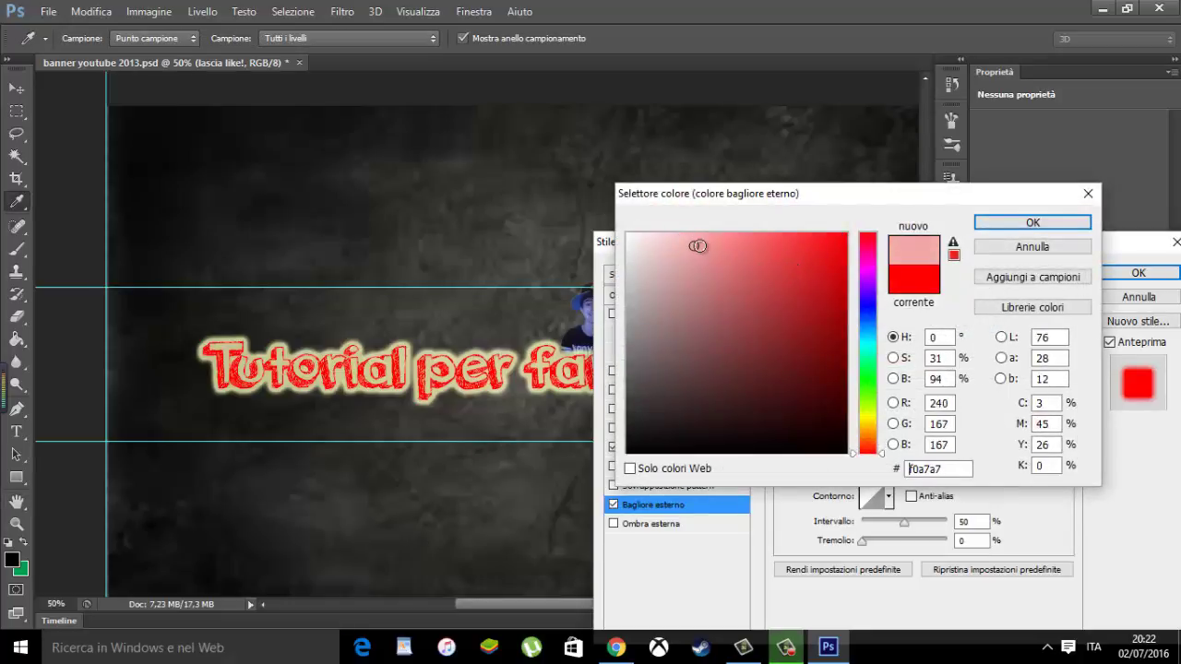
left_click(994, 225)
mouse_move(975, 251)
left_mouse_down()
mouse_move(929, 323)
mouse_move(828, 407)
left_mouse_up()
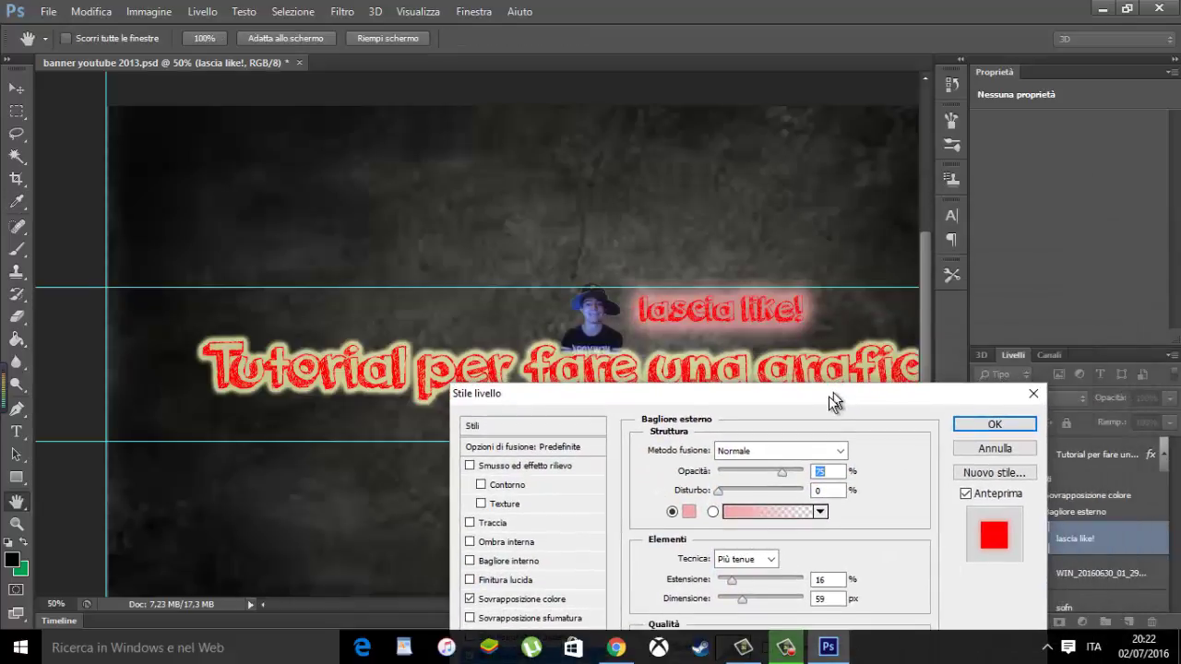
left_click(992, 428)
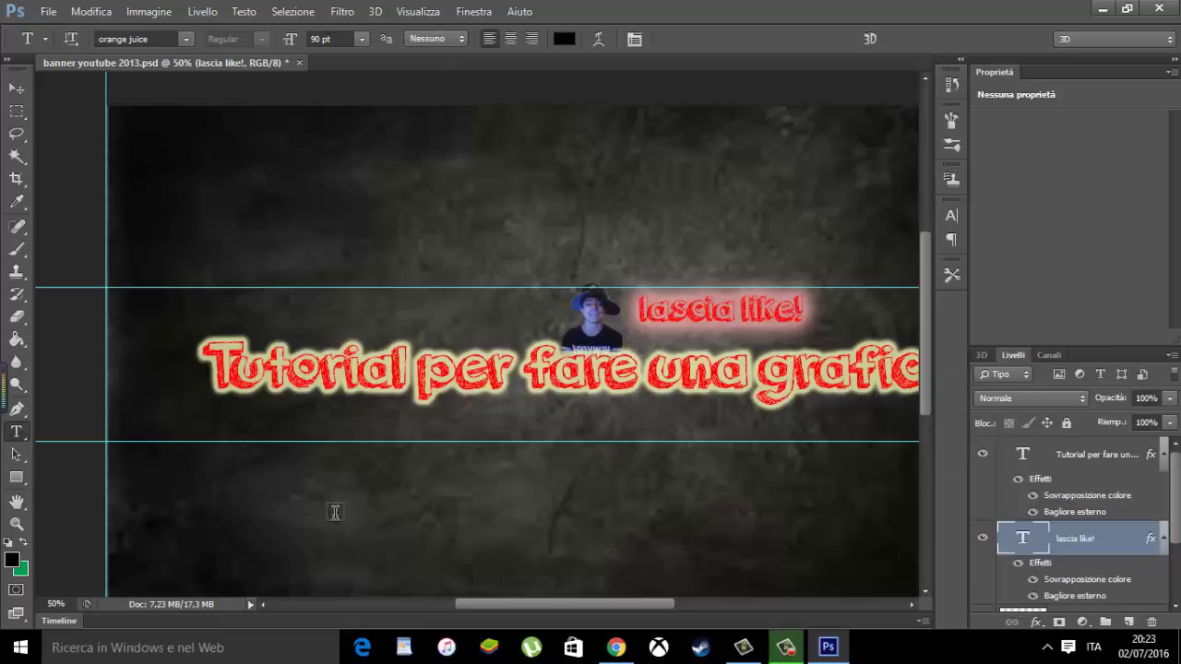
Minimize Photoshop, close the accidentally opened Xbox app, and return to Chrome's image results
left_click(1106, 8)
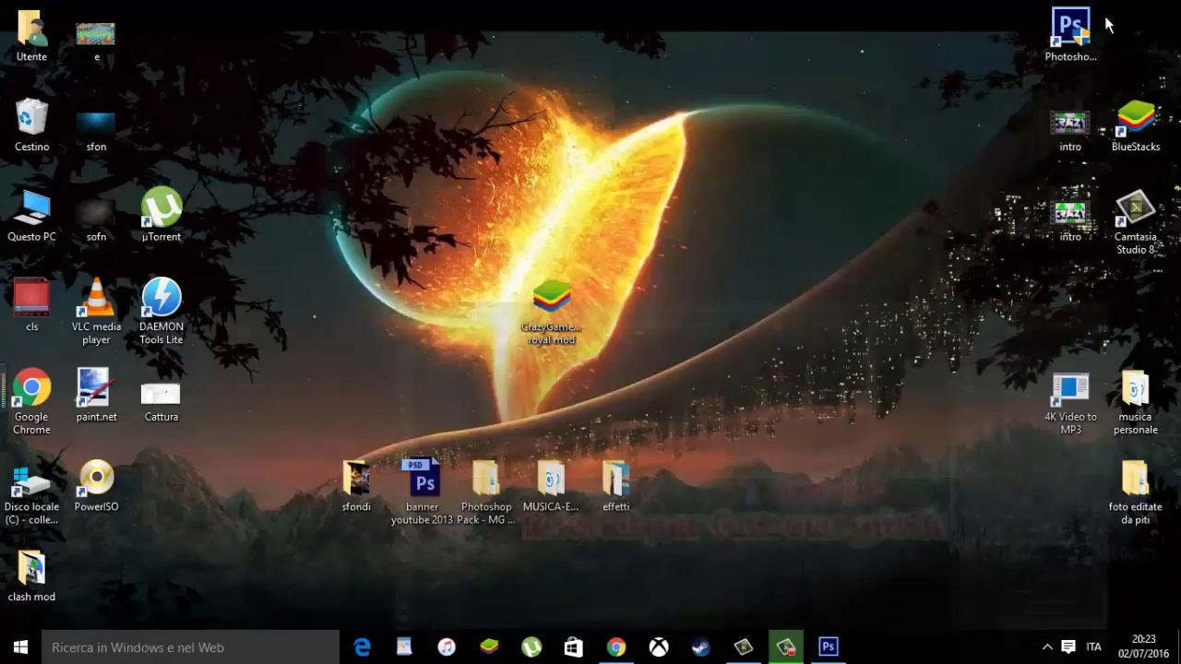
left_click(646, 648)
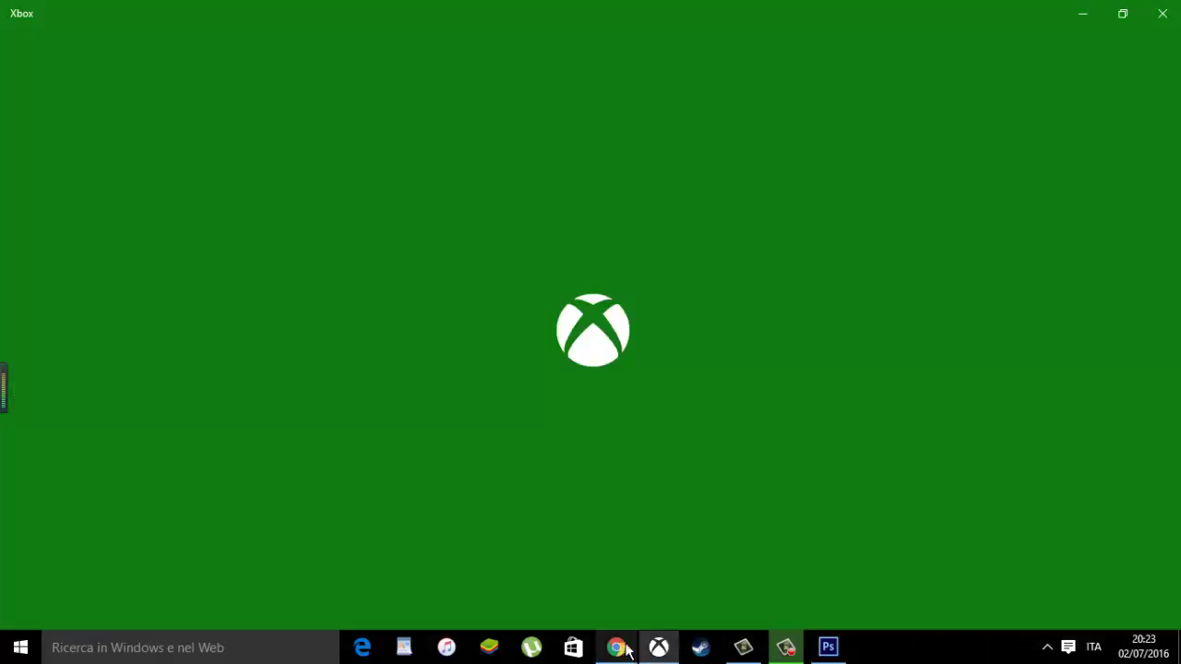
left_click(1164, 7)
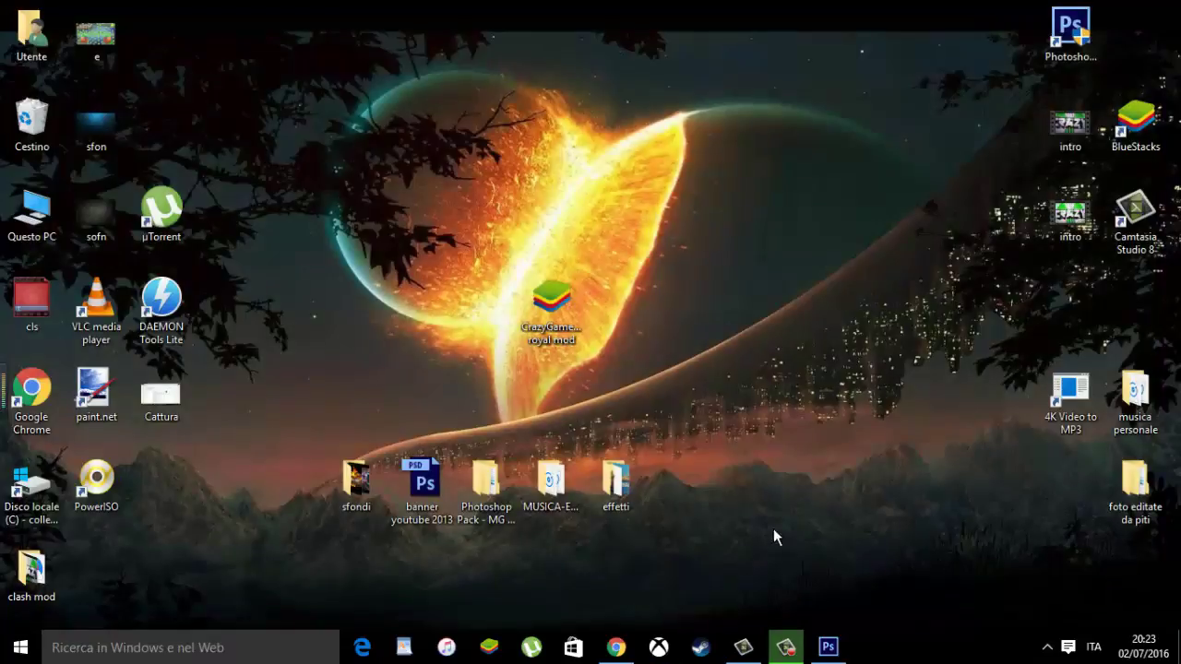
left_click(625, 637)
scroll(646, 351, "up", 3)
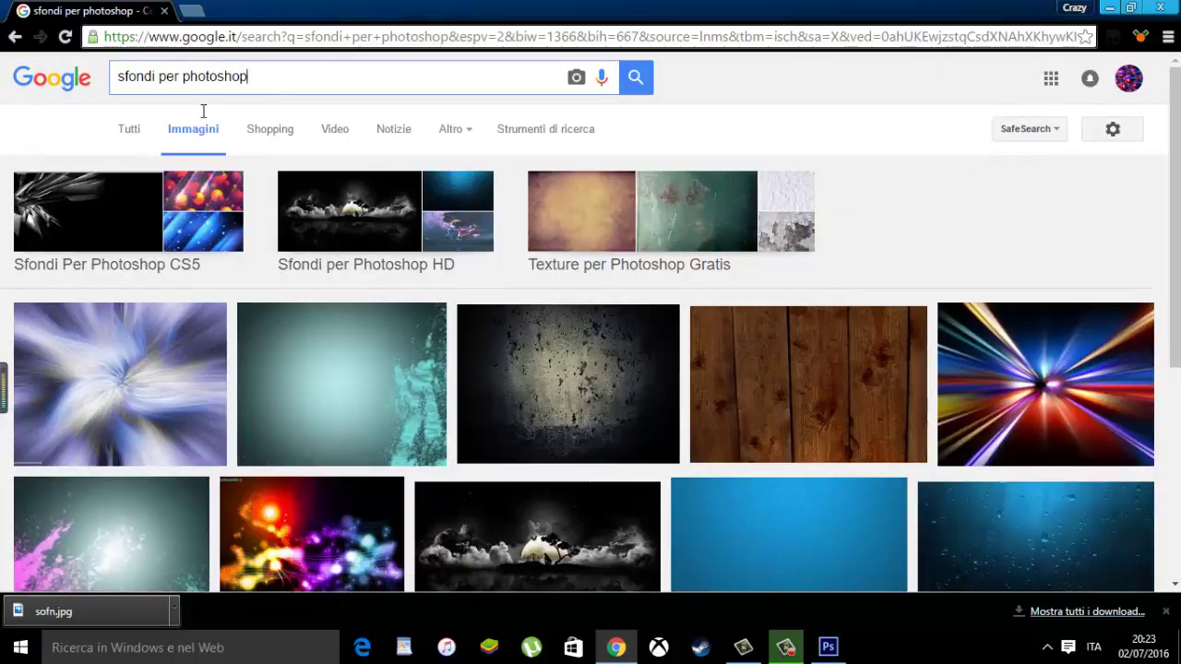
Search Google Images for 'principe clash royale png', correcting the typo
mouse_move(305, 77)
left_mouse_down()
mouse_move(165, 113)
mouse_move(9, 79)
left_mouse_up()
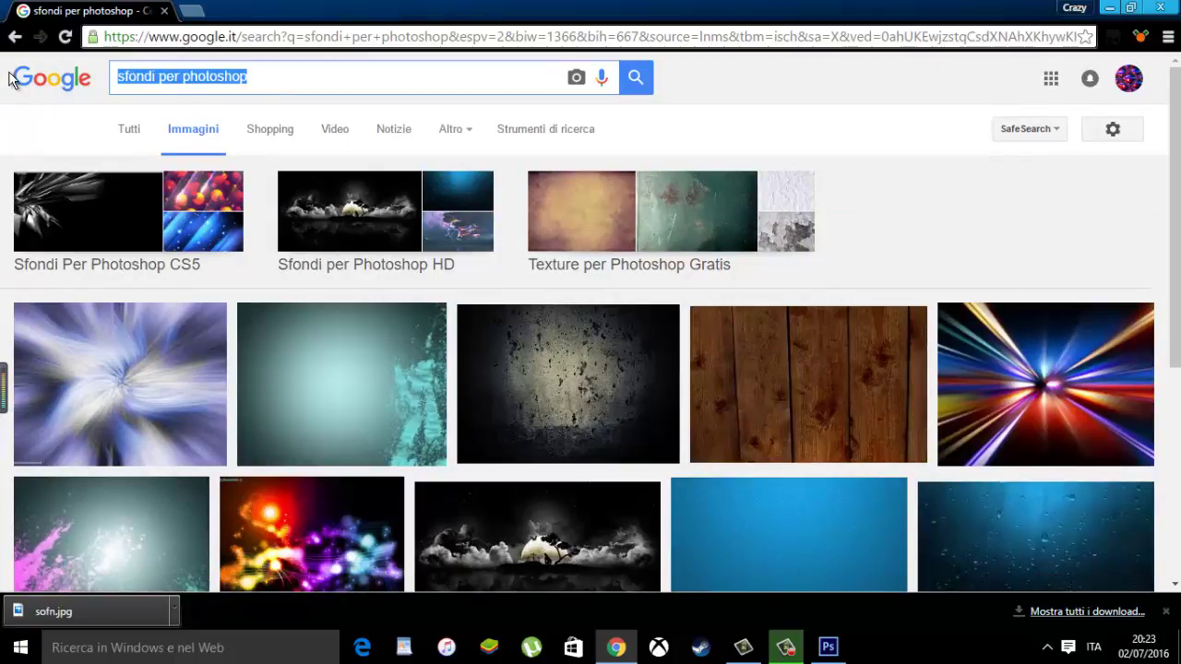
key("BackSpace")
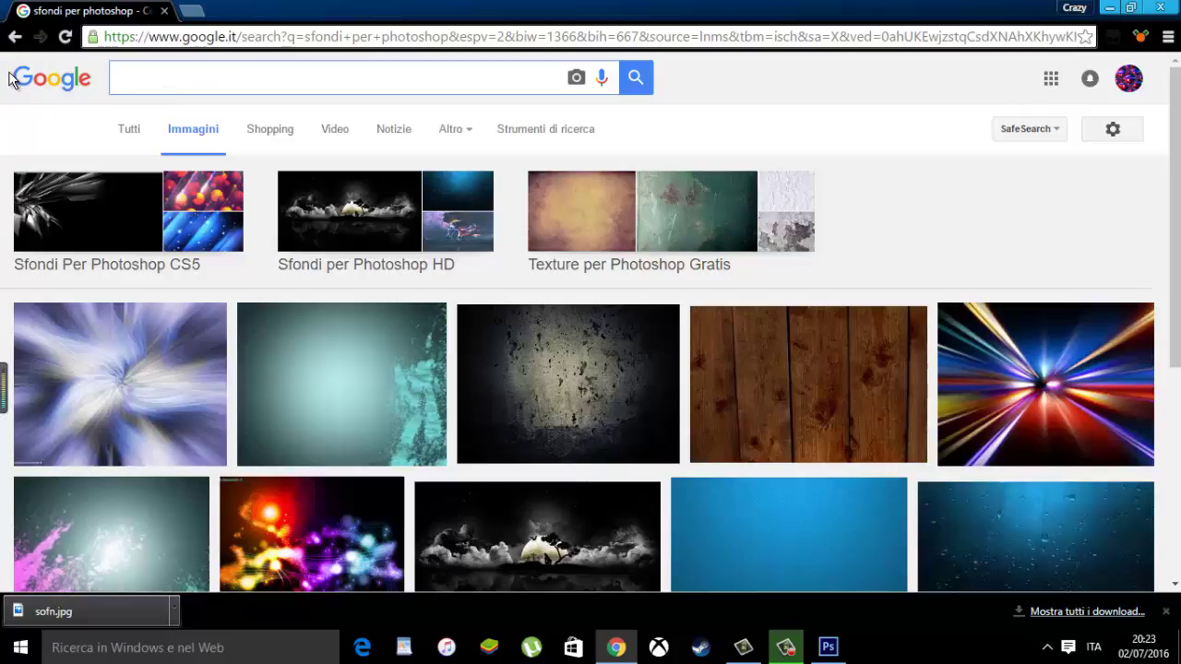
type("principe ")
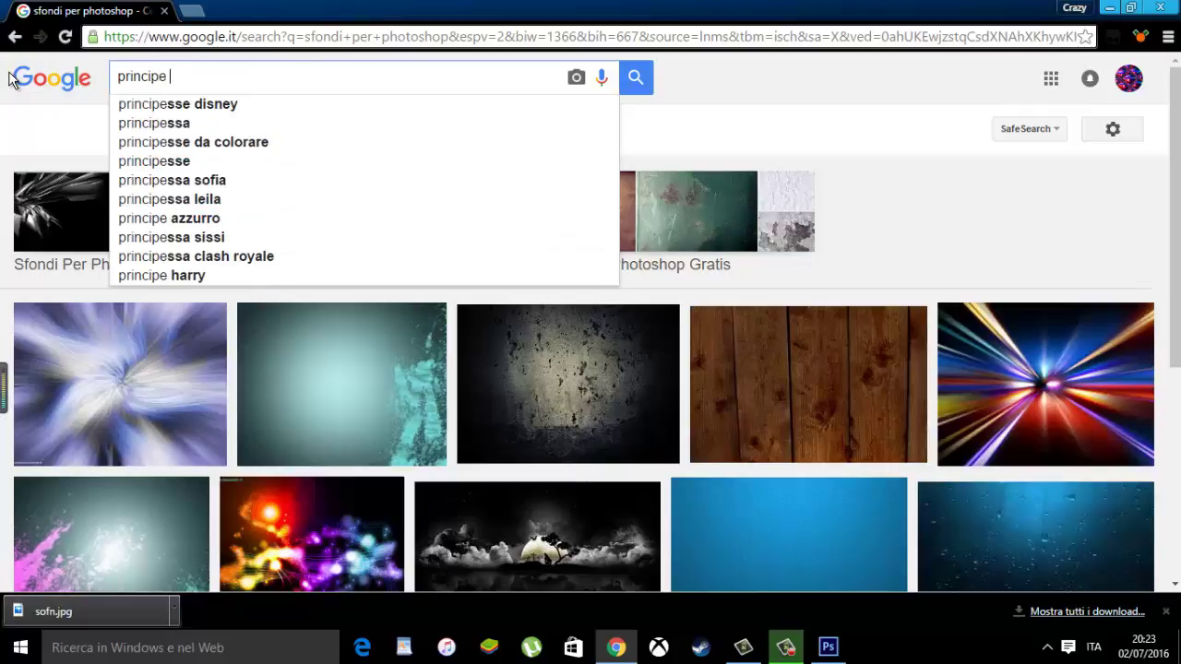
type("clash roy")
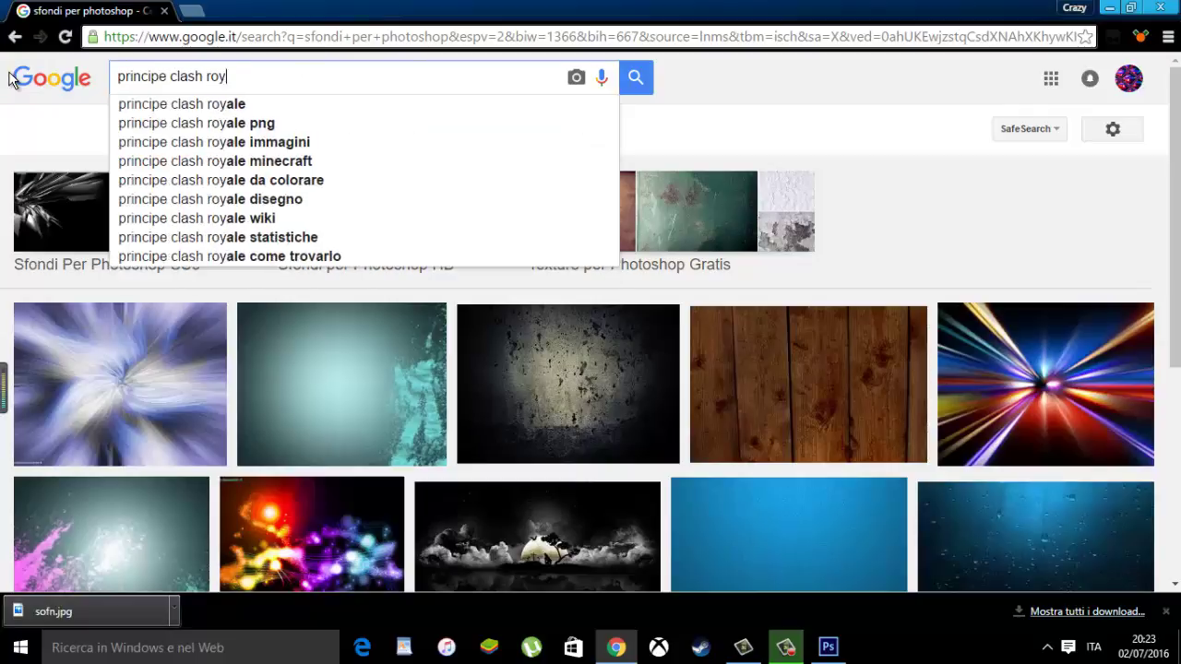
type("ale ")
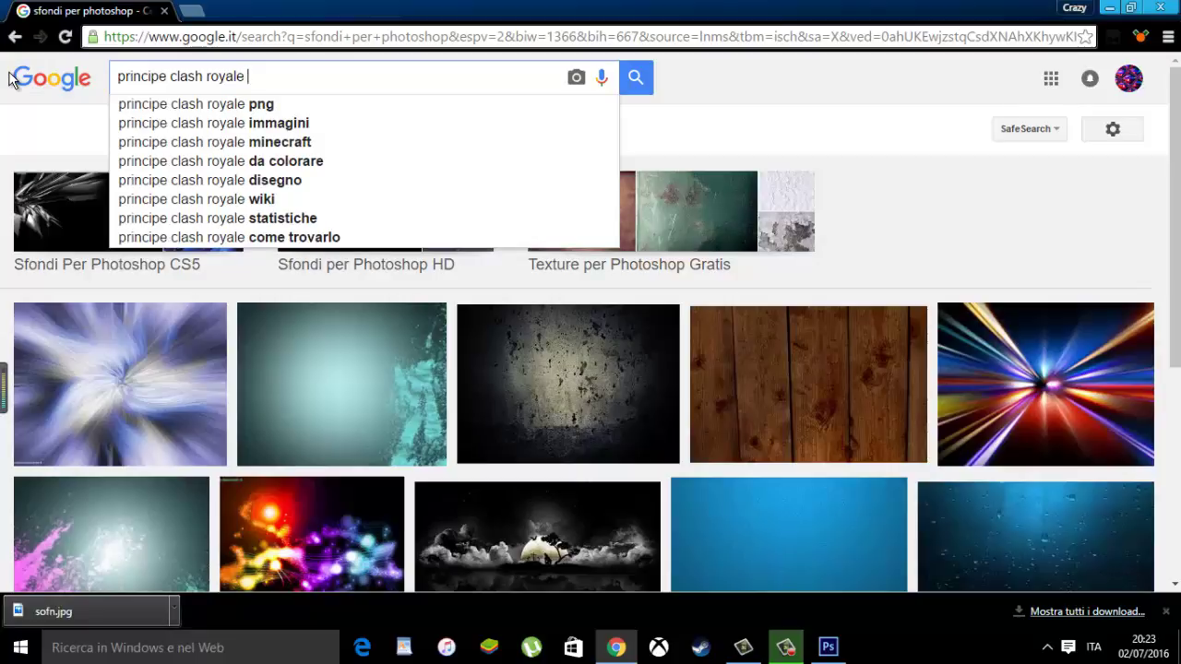
type("pnf")
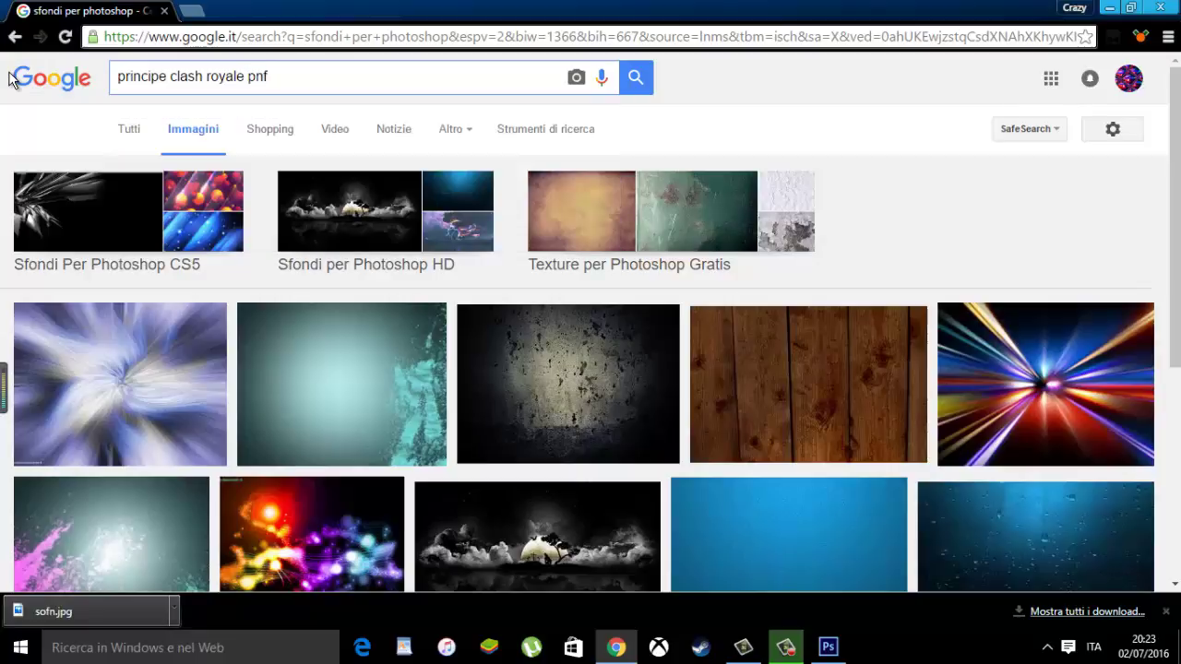
key("BackSpace")
type("g")
key("Return")
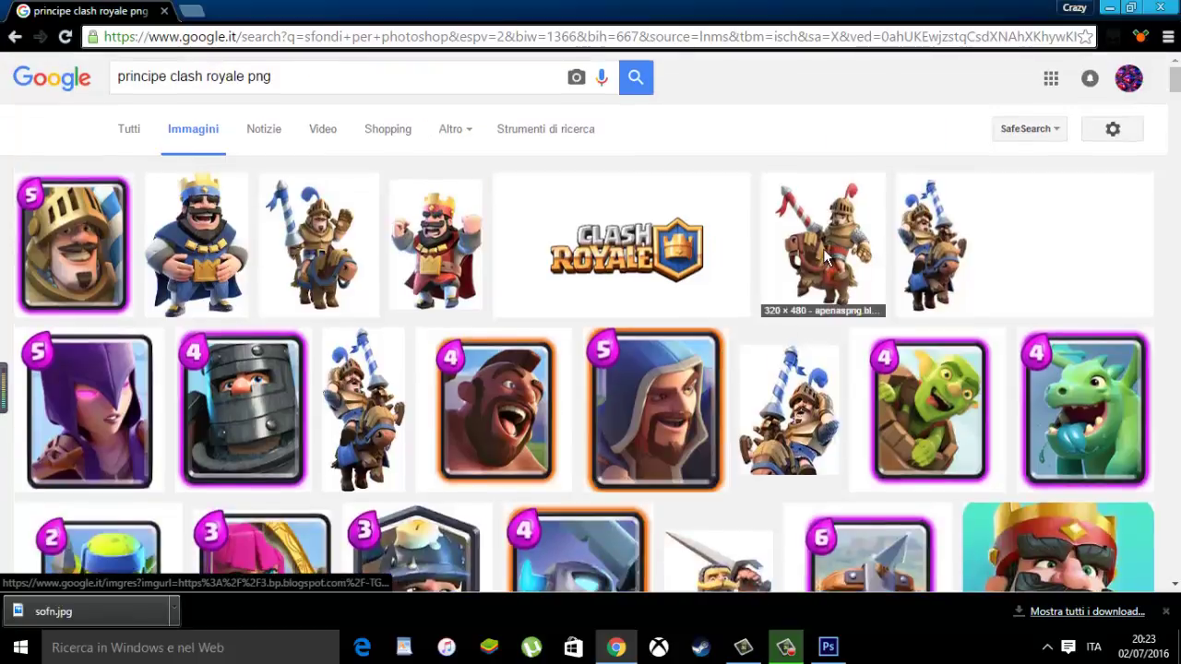
Save the Google Images knight-on-horse picture to the Desktop as pri.jpg, then minimise Chrome
right_click(823, 249)
left_click(894, 406)
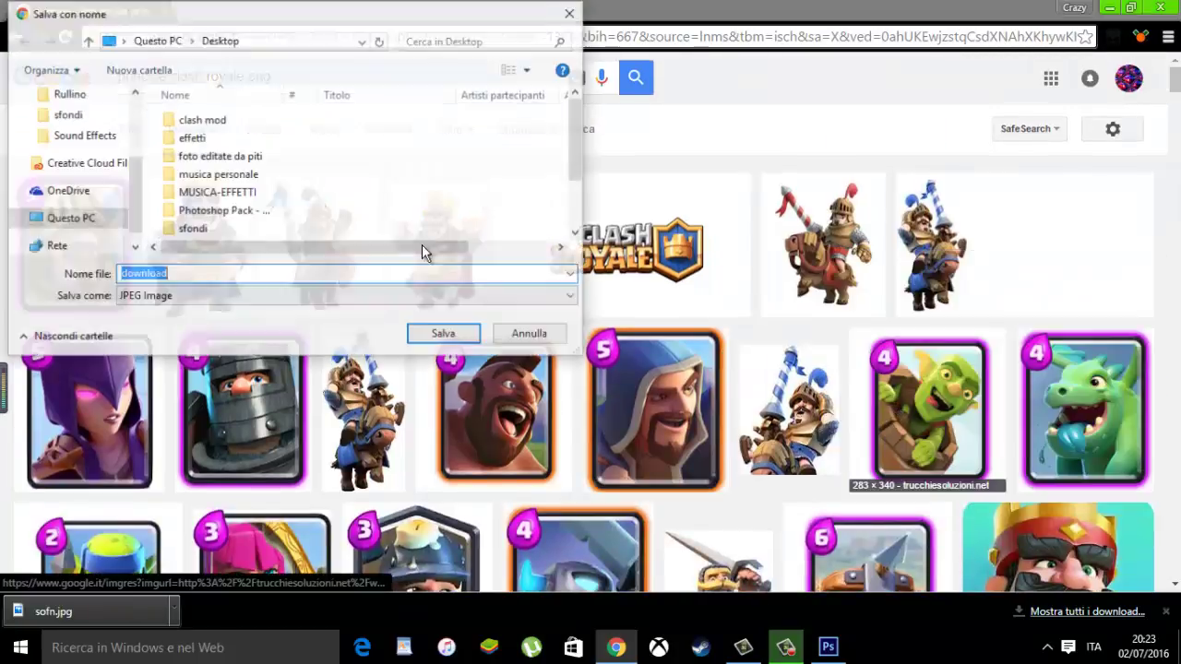
scroll(101, 135, "up", 2)
left_click(76, 92)
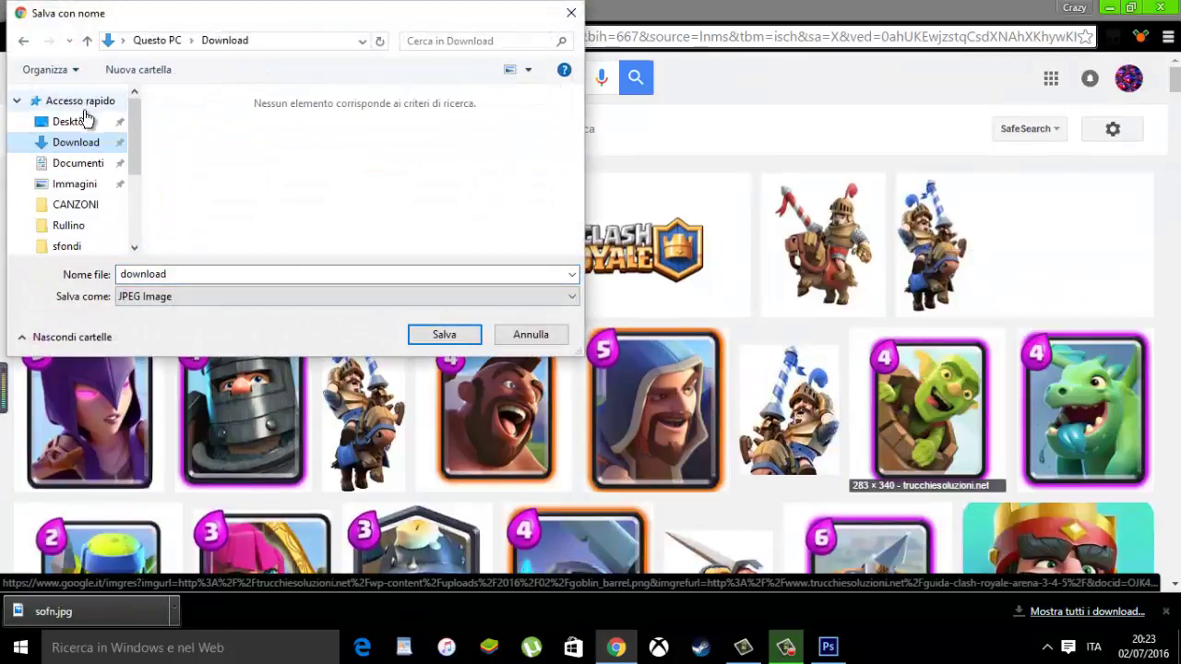
left_click(74, 121)
left_click_drag(190, 272, 101, 280)
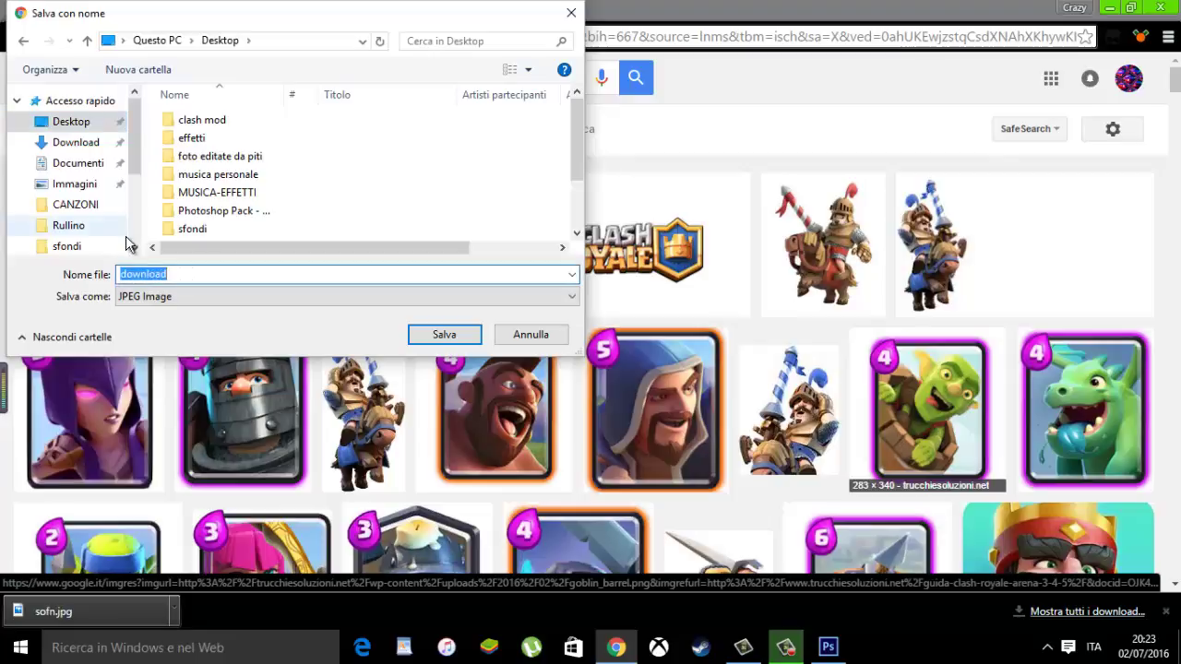
type("pri")
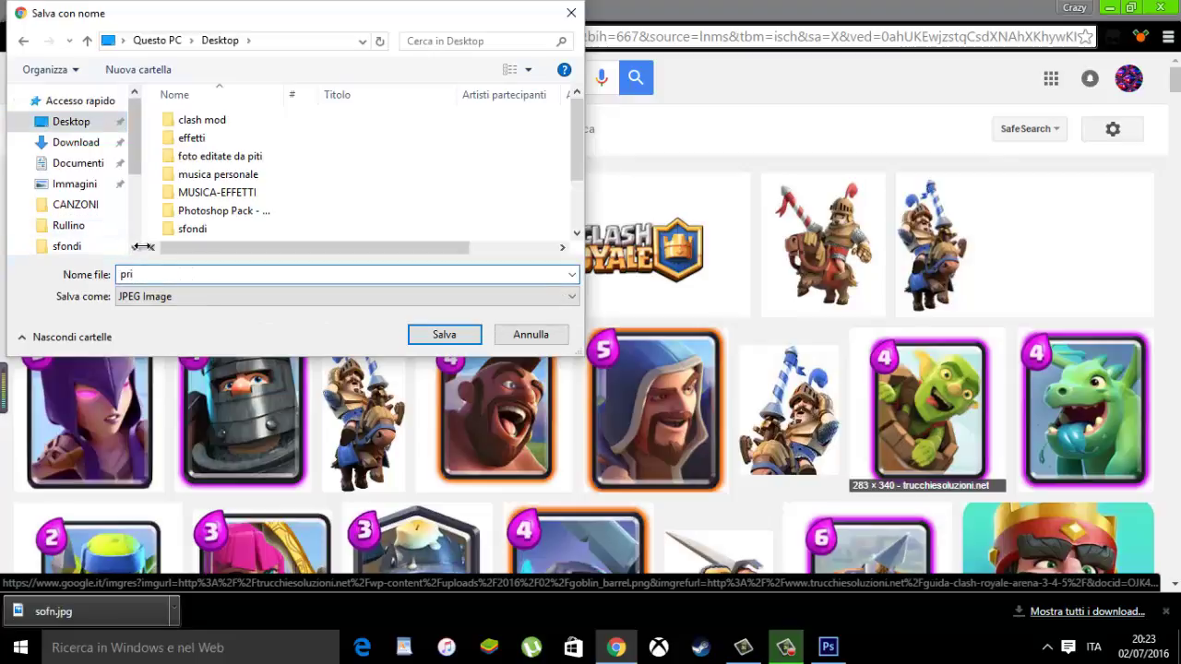
key("Return")
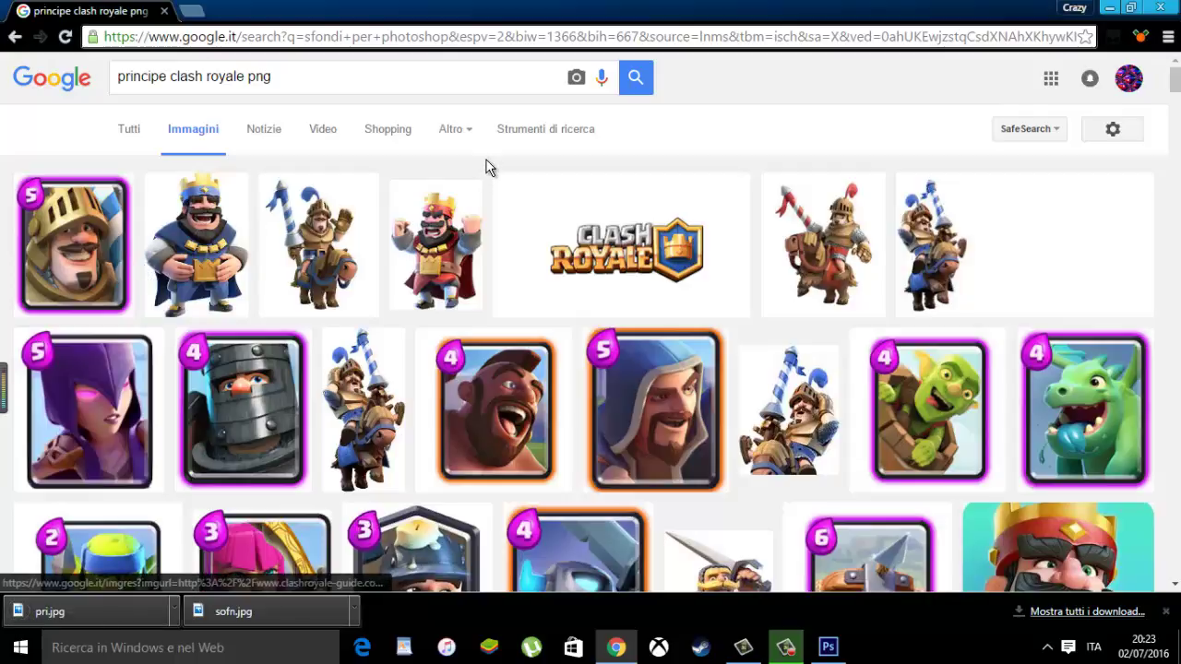
left_click(1110, 7)
mouse_move(786, 647)
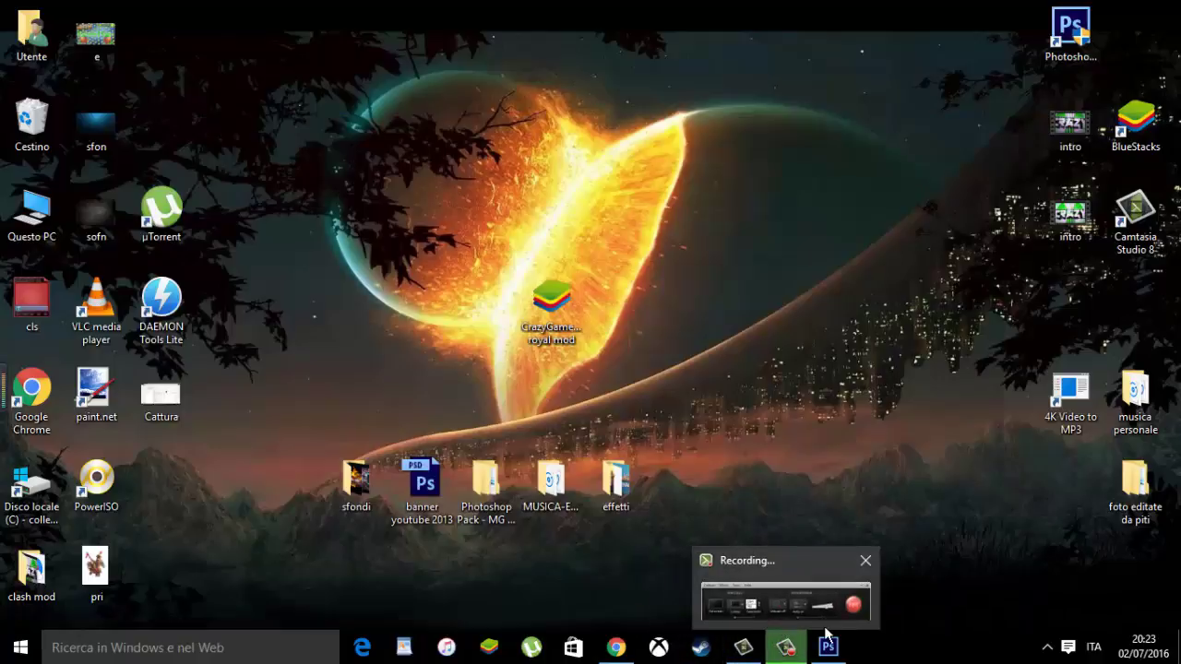
Back in Photoshop, open pri.jpg from the Desktop with File > Apri as a separate document
left_click(834, 655)
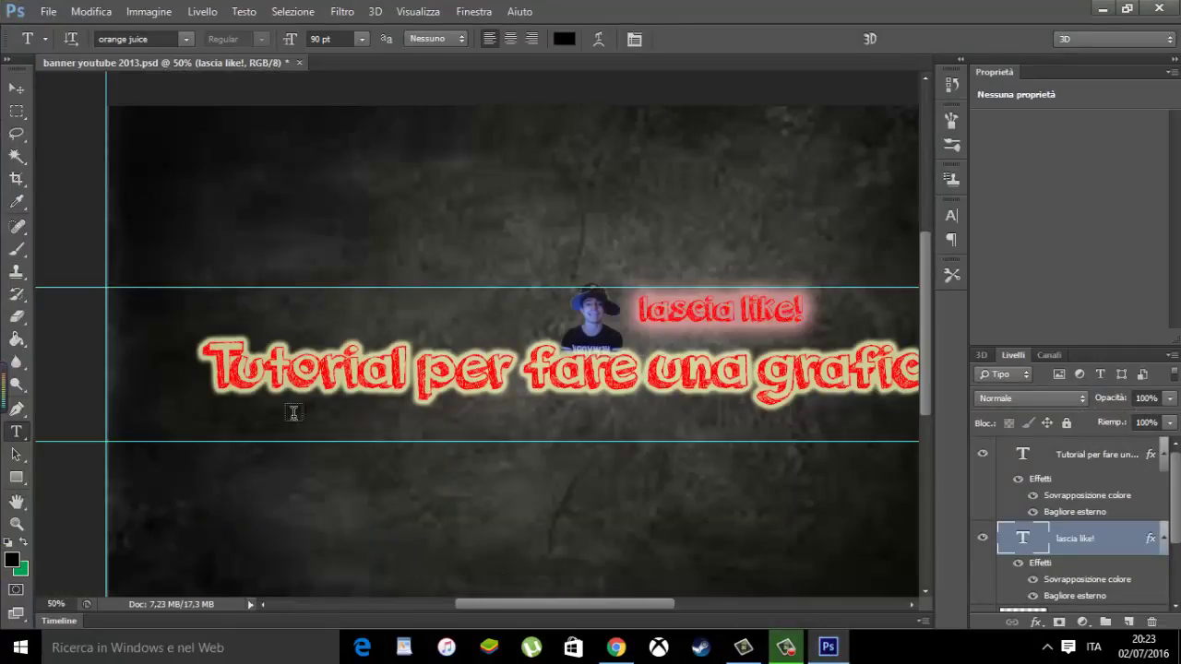
left_click(48, 11)
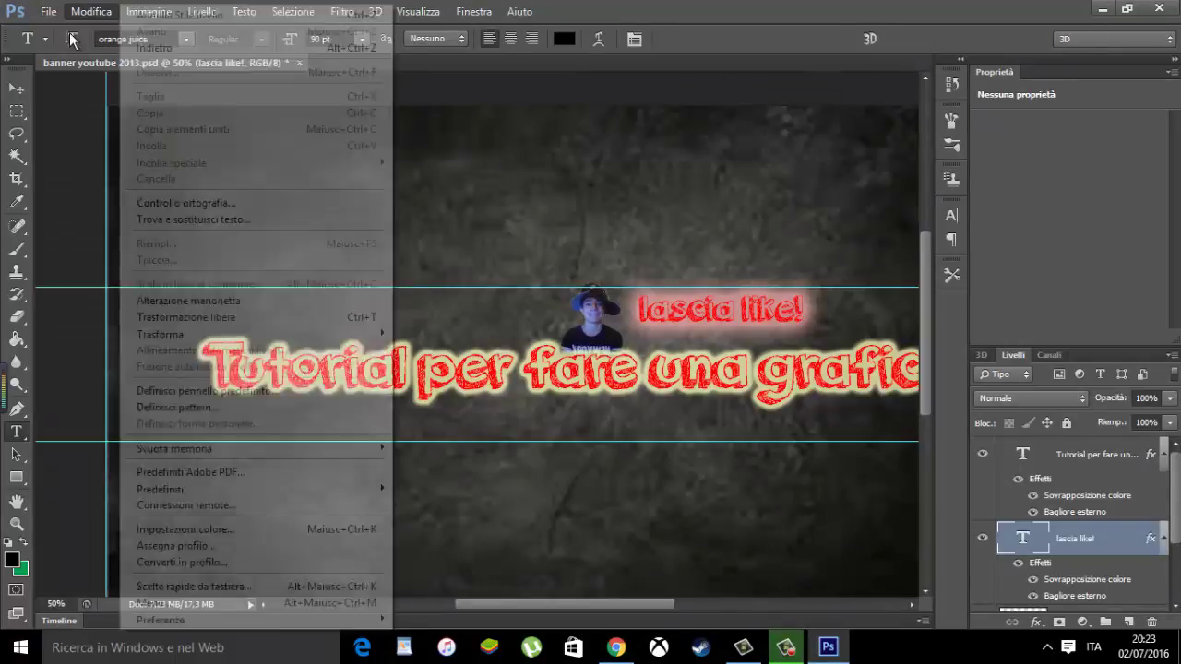
left_click(64, 46)
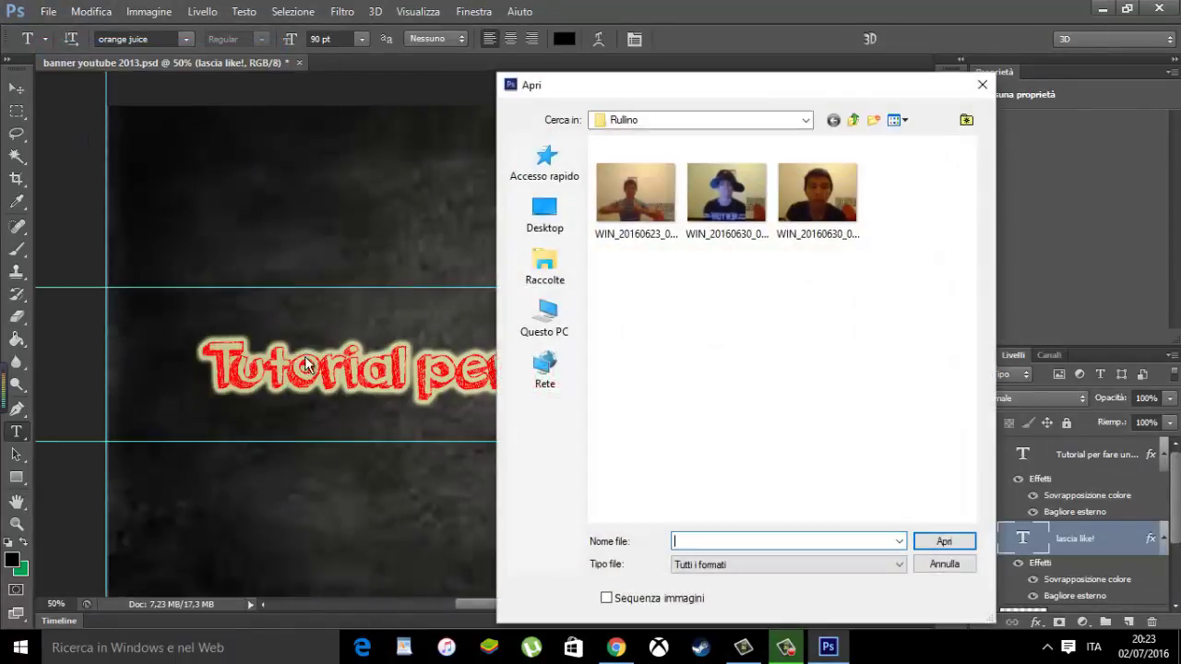
left_click(542, 207)
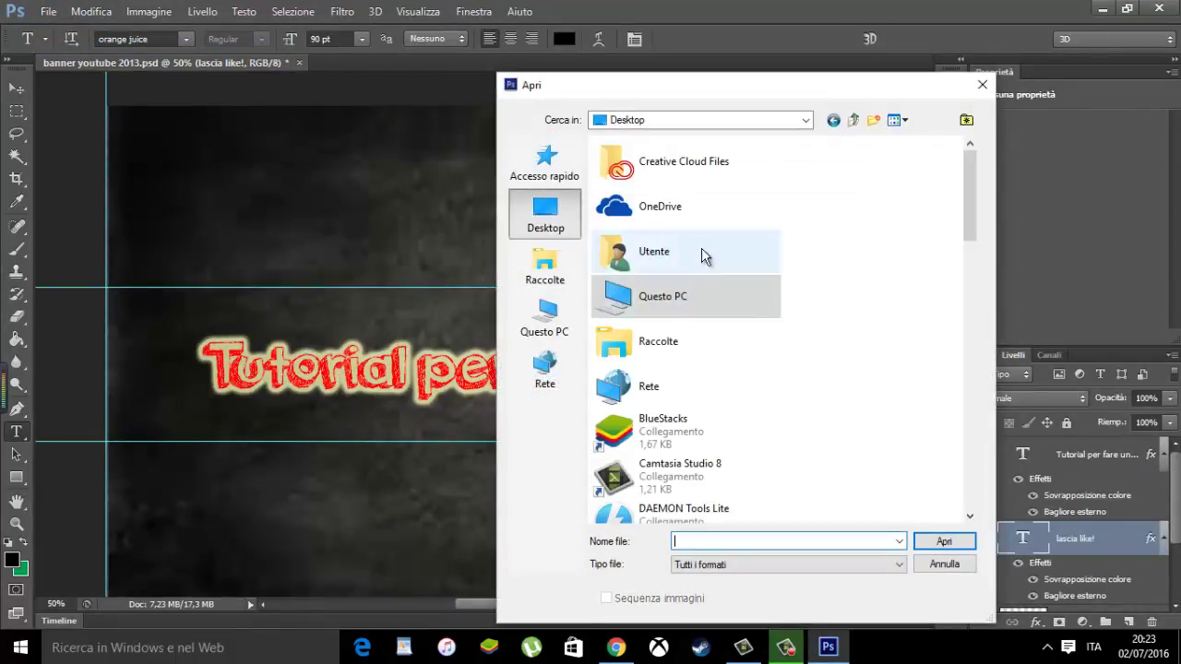
scroll(733, 387, "down", 1)
scroll(735, 400, "down", 1)
scroll(736, 401, "down", 2)
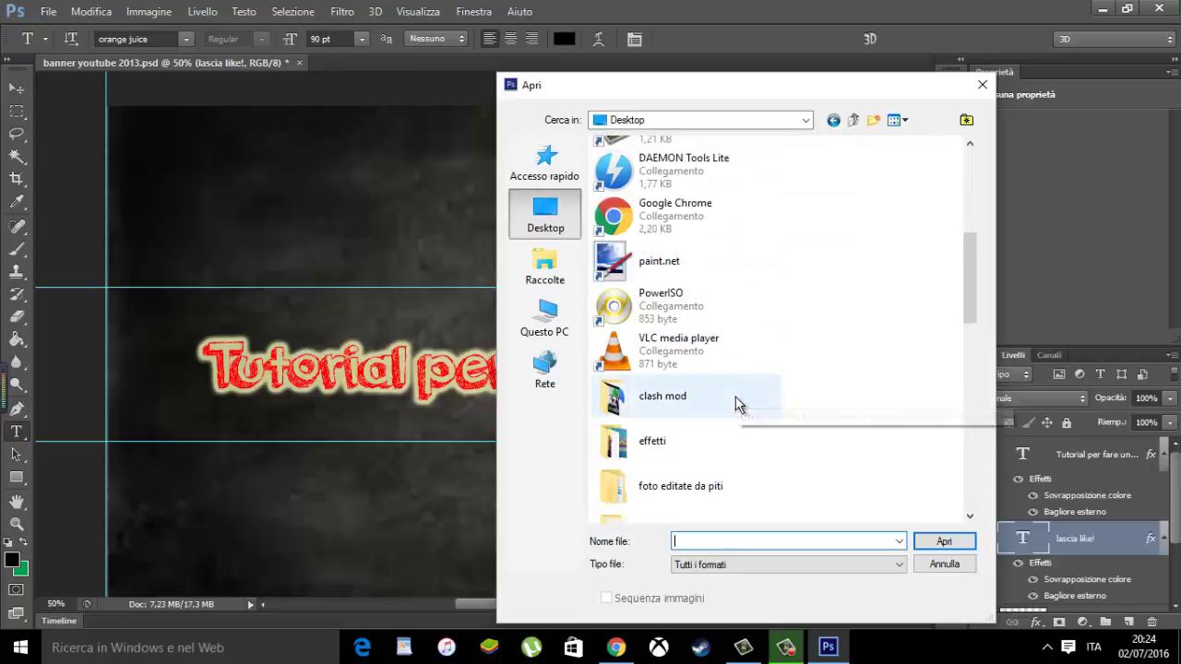
scroll(736, 404, "down", 1)
scroll(734, 407, "down", 3)
scroll(730, 414, "down", 2)
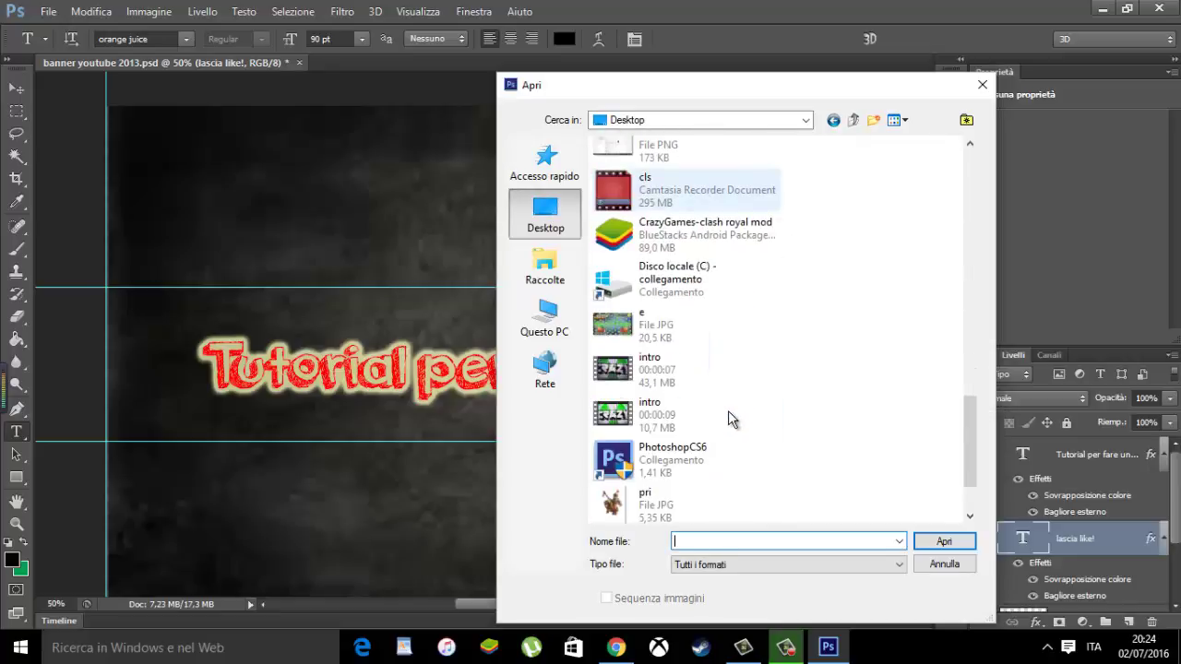
left_click(646, 502)
left_click(944, 542)
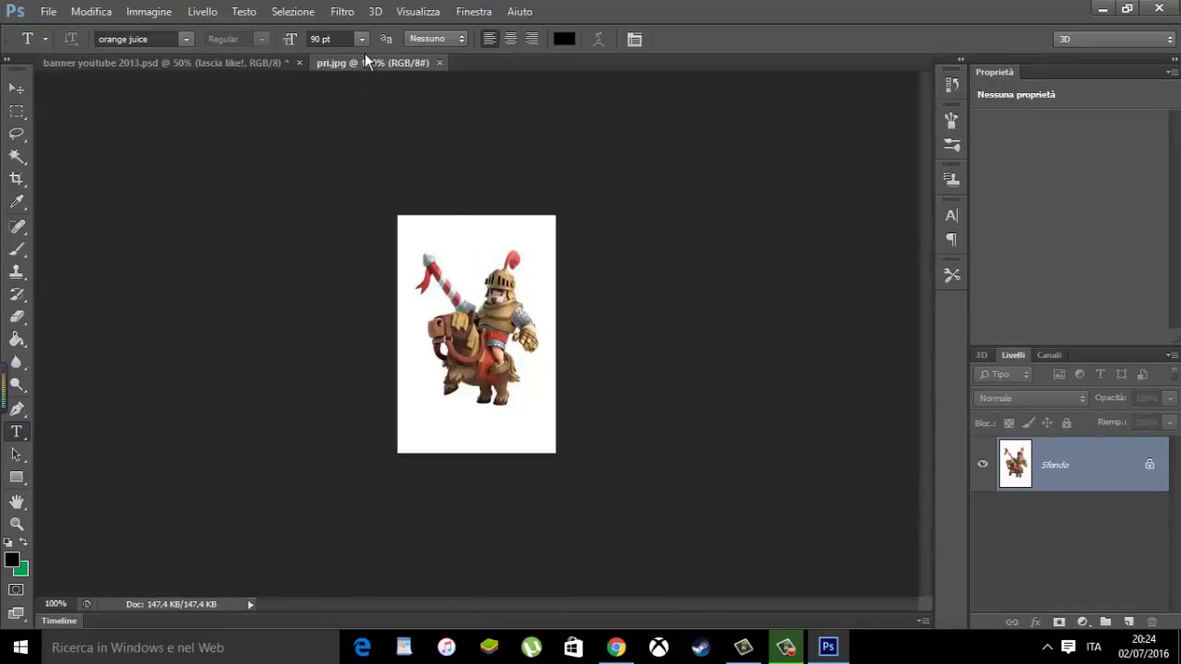
left_click_drag(366, 62, 362, 61)
Close the pri.jpg document and place pri into the banner with File > Inserisci
left_click(439, 61)
left_click(92, 12)
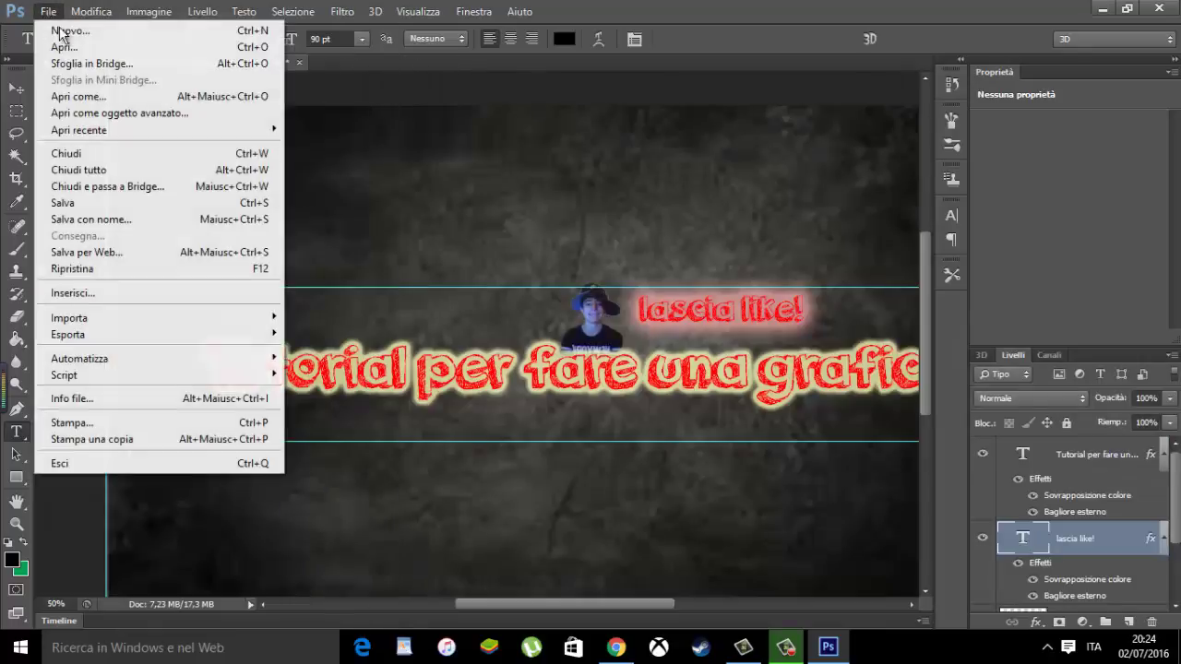
left_click(85, 290)
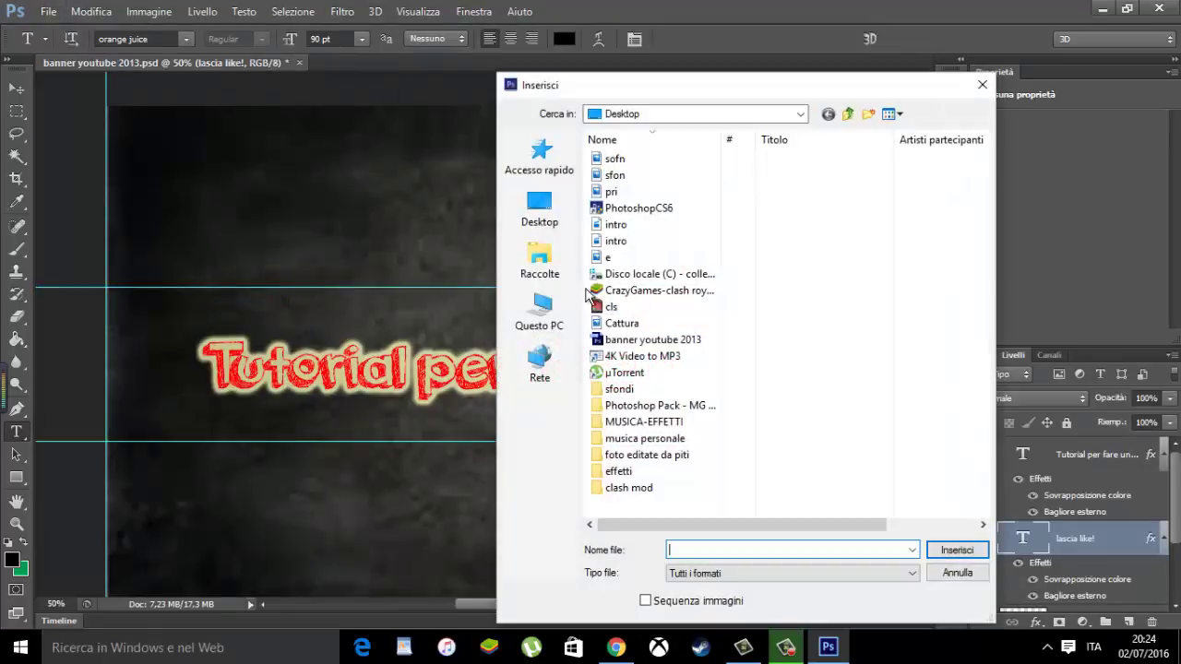
left_click(616, 192)
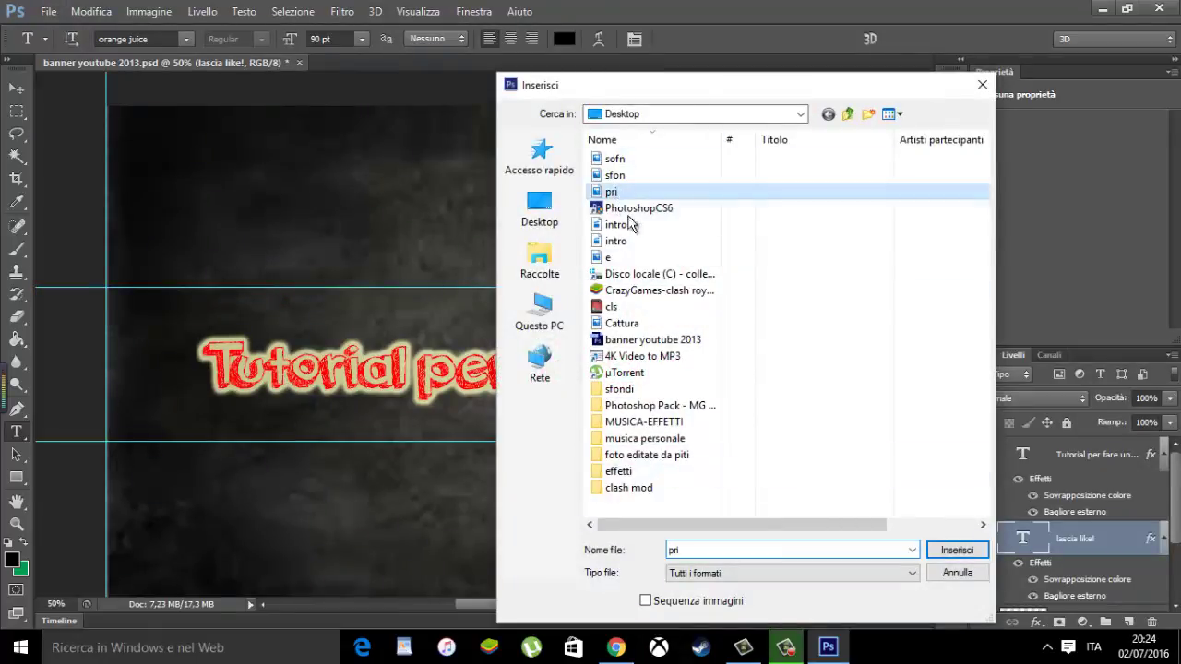
left_click(955, 551)
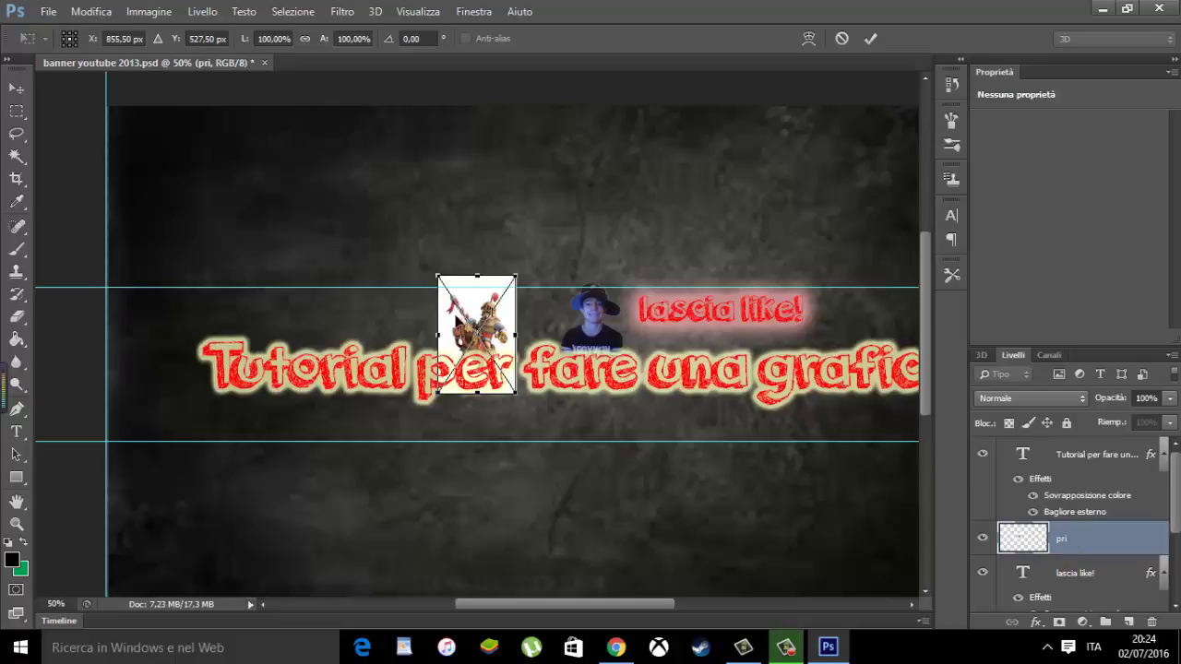
Move the placed knight to the right end of the red title and commit the placement
mouse_move(527, 340)
left_mouse_down()
mouse_move(984, 372)
mouse_move(823, 351)
left_mouse_up()
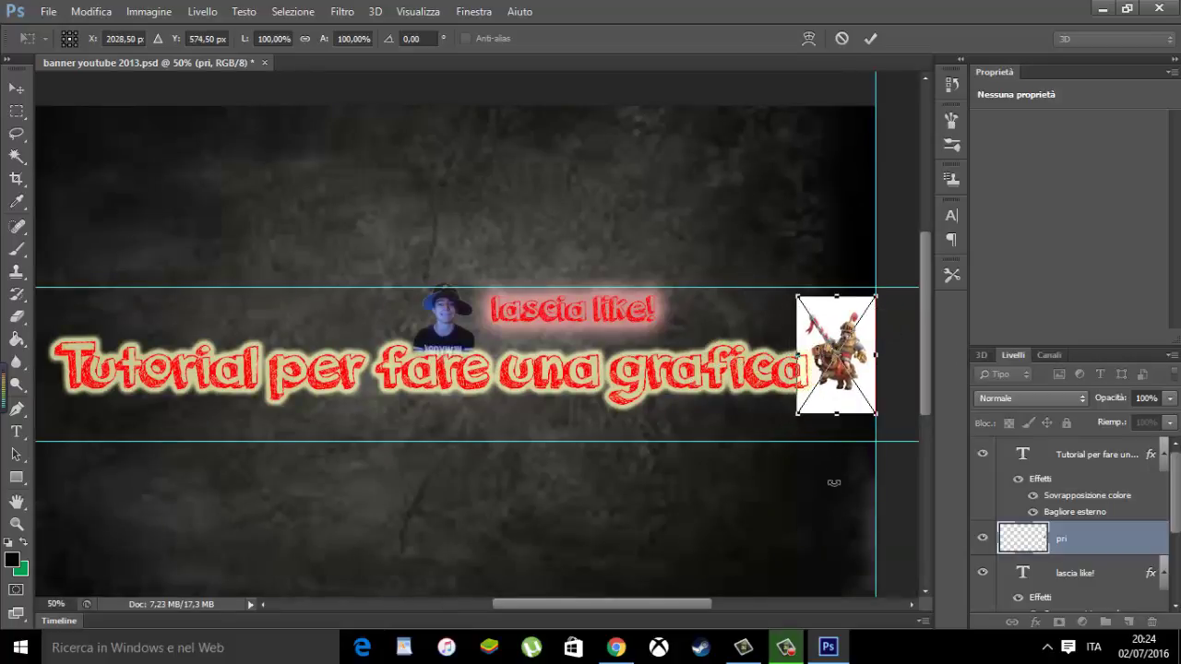
key("ctrl+plus")
key("ctrl+plus")
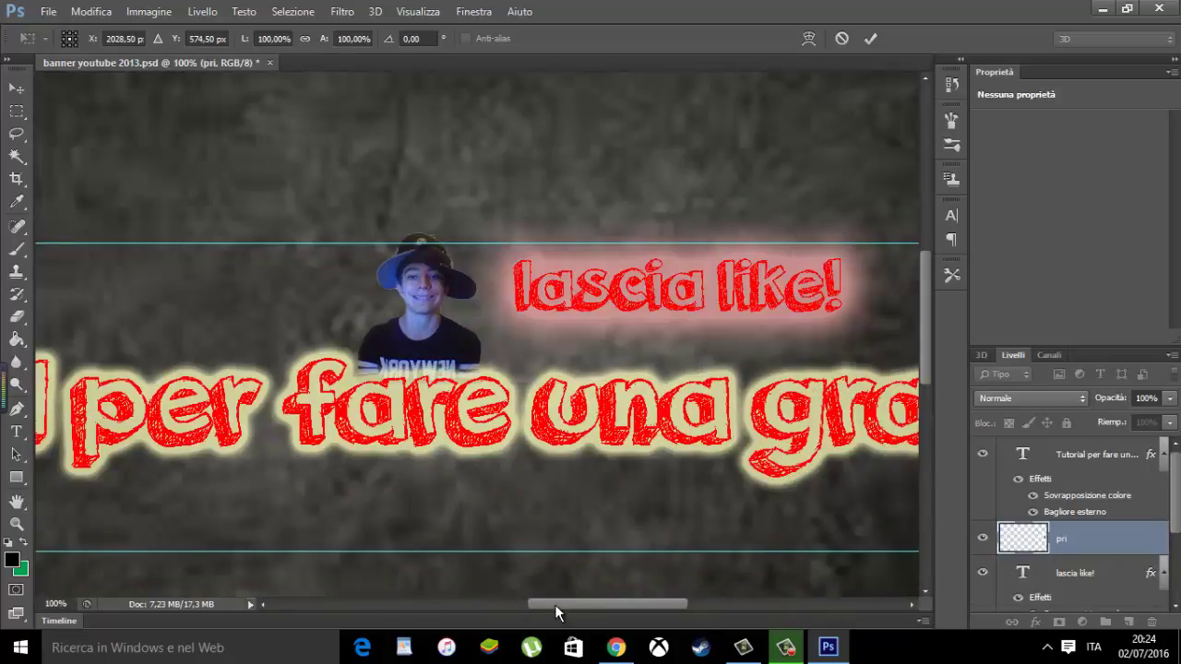
left_click_drag(554, 604, 649, 604)
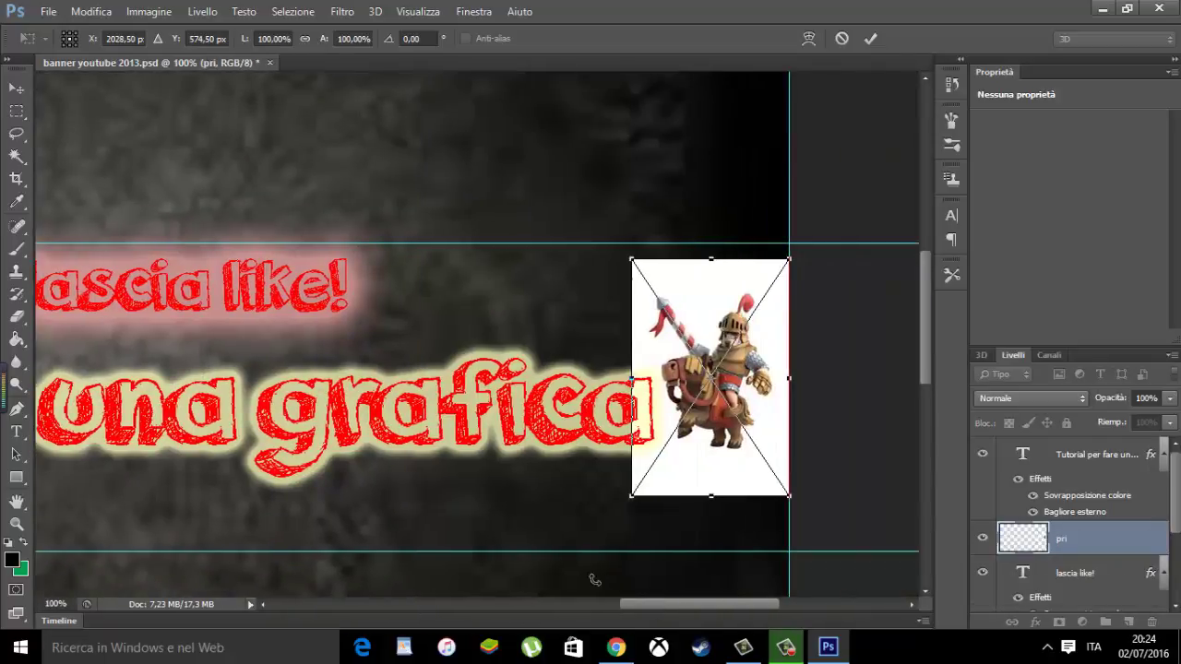
left_click(25, 163)
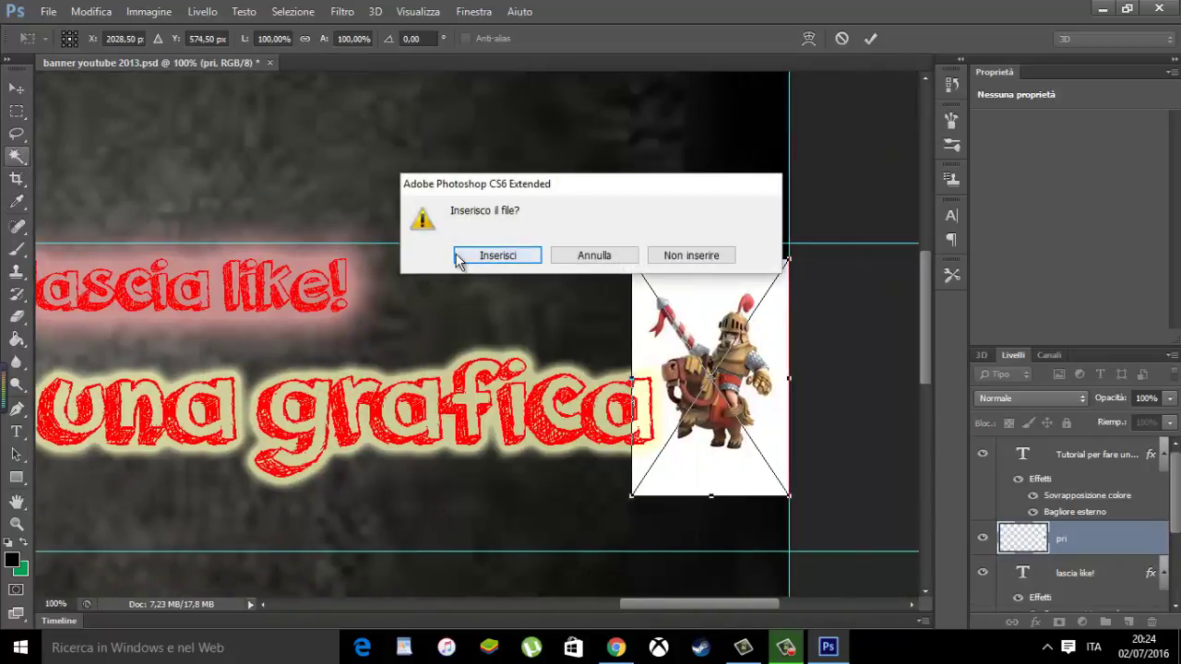
left_click(461, 255)
Select the white background around the knight with the Magic Wand, zoomed to 300%
left_click(93, 171)
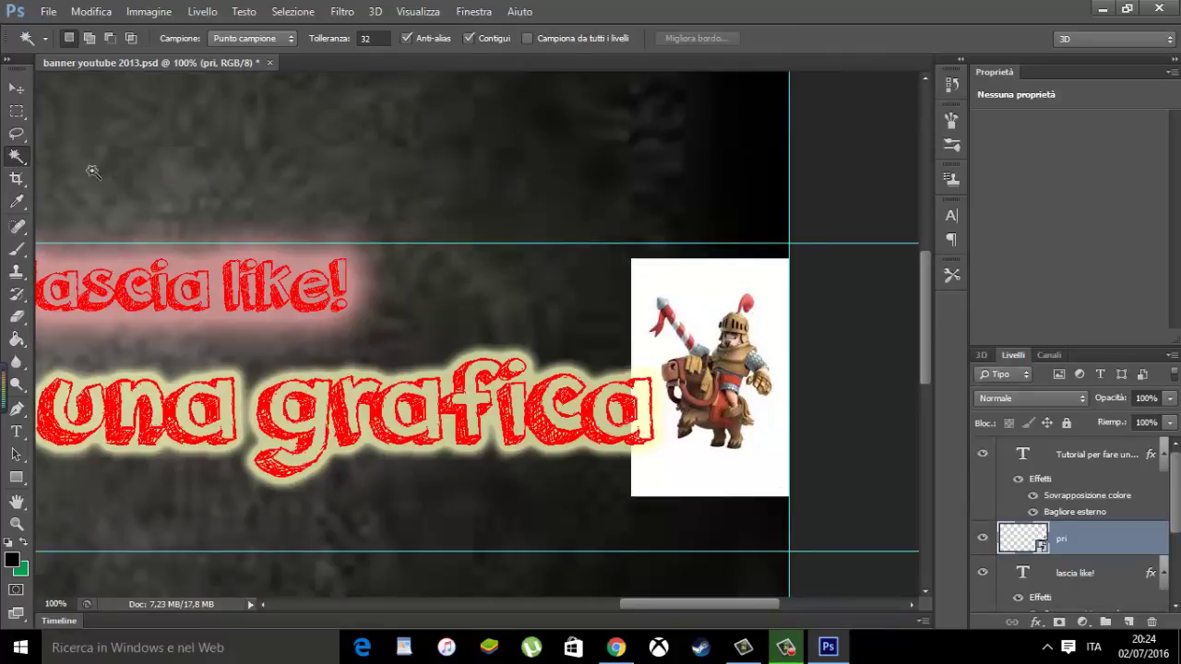
left_click(696, 280)
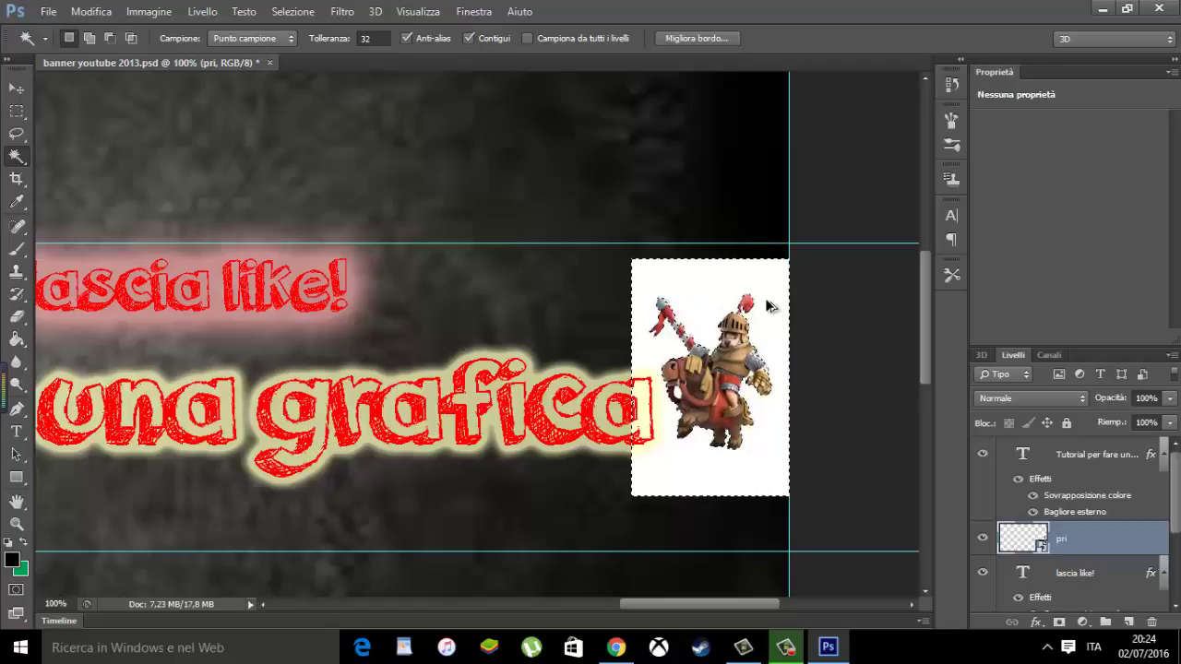
key("ctrl+plus")
key("ctrl+plus")
left_click_drag(727, 601, 781, 601)
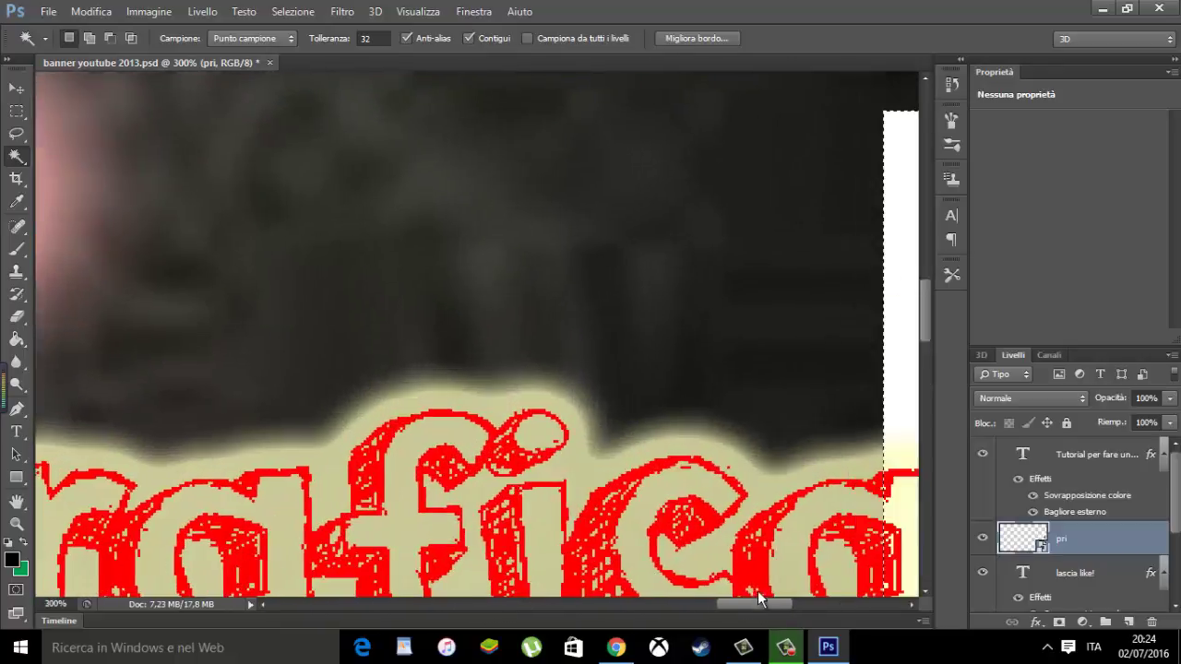
scroll(764, 532, "down", 1)
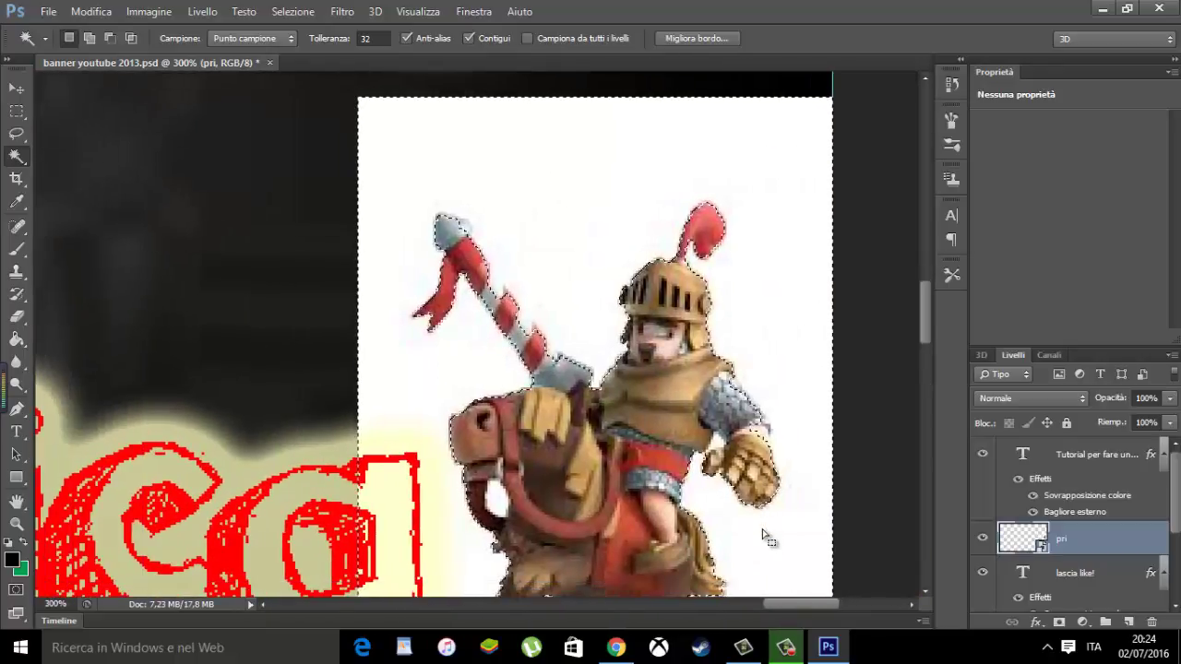
scroll(763, 535, "down", 1)
scroll(765, 535, "down", 1)
scroll(766, 537, "down", 1)
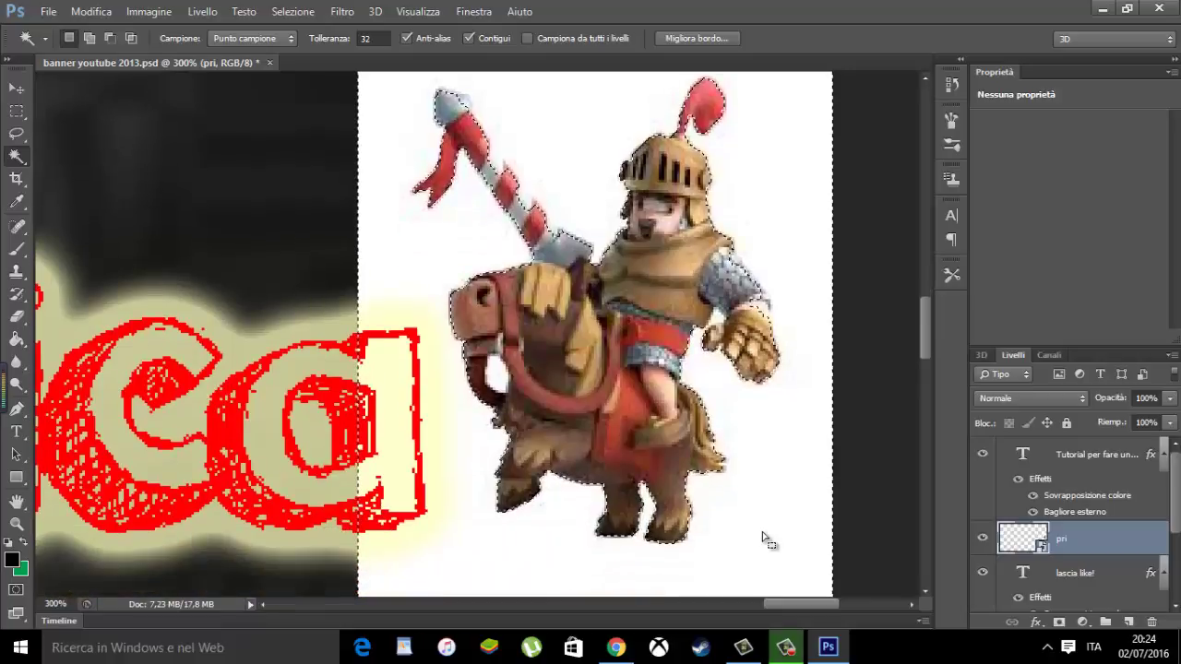
left_click(783, 430)
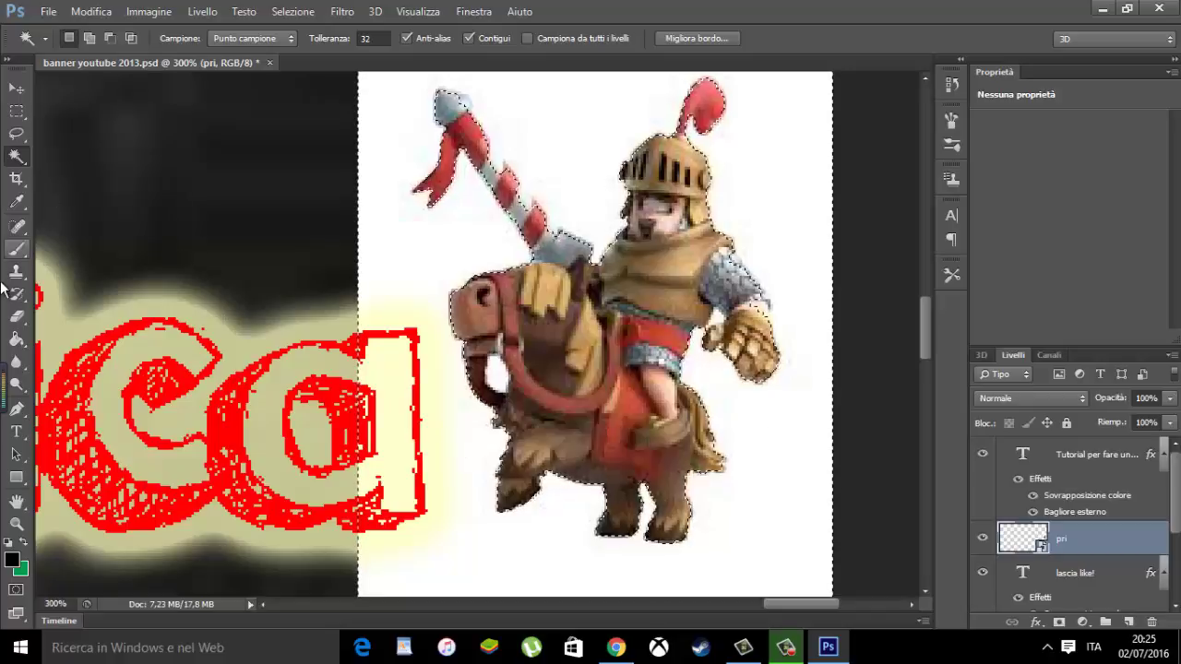
Rasterize the knight layer and erase the white background and the strip under the horse
left_click(17, 317)
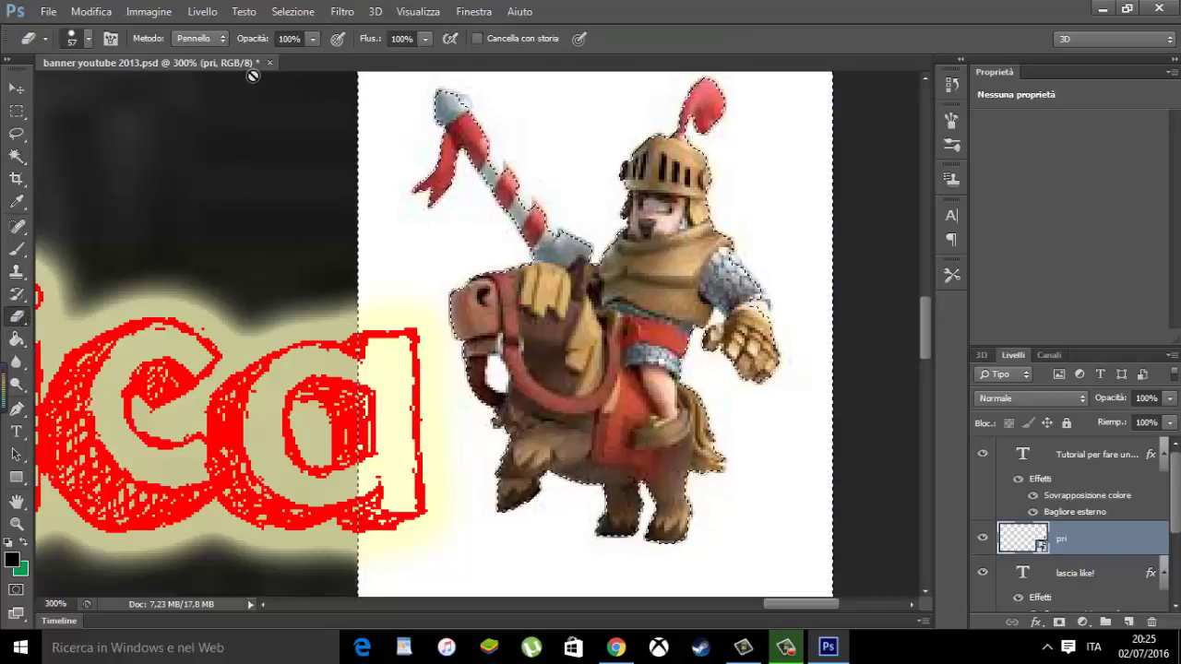
left_click(634, 155)
left_click(518, 264)
scroll(421, 193, "up", 2)
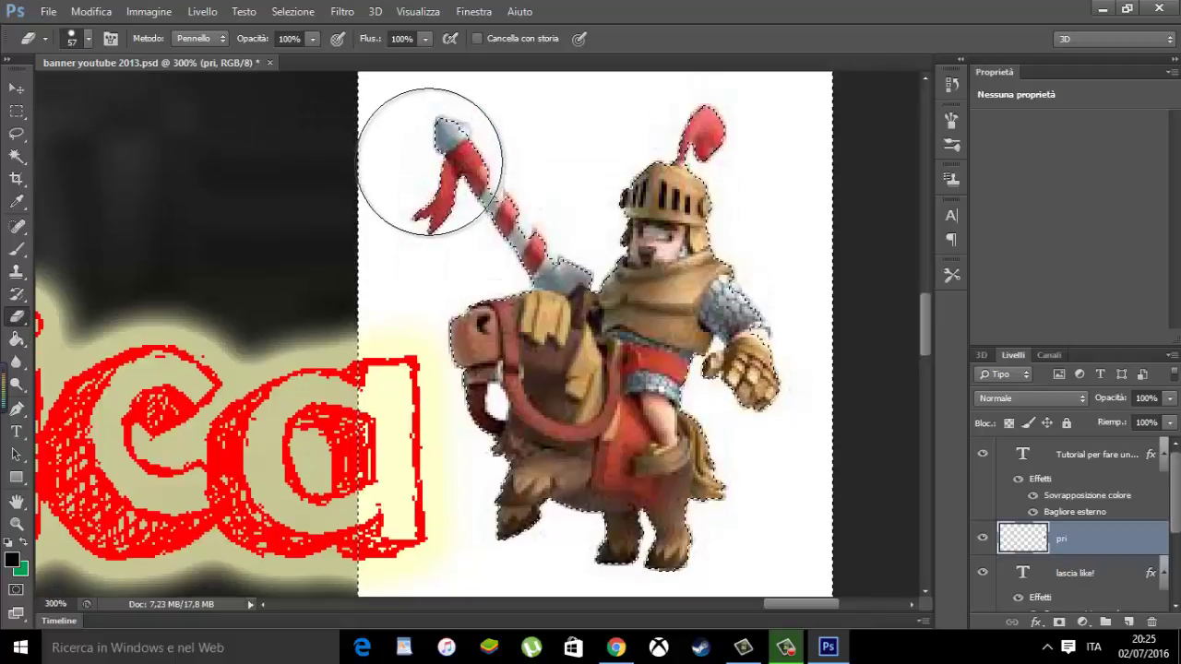
scroll(427, 190, "up", 2)
scroll(434, 211, "up", 1)
mouse_move(398, 229)
left_mouse_down()
mouse_move(285, 157)
mouse_move(619, 264)
mouse_move(338, 264)
mouse_move(553, 516)
left_mouse_up()
left_click_drag(508, 568, 420, 568)
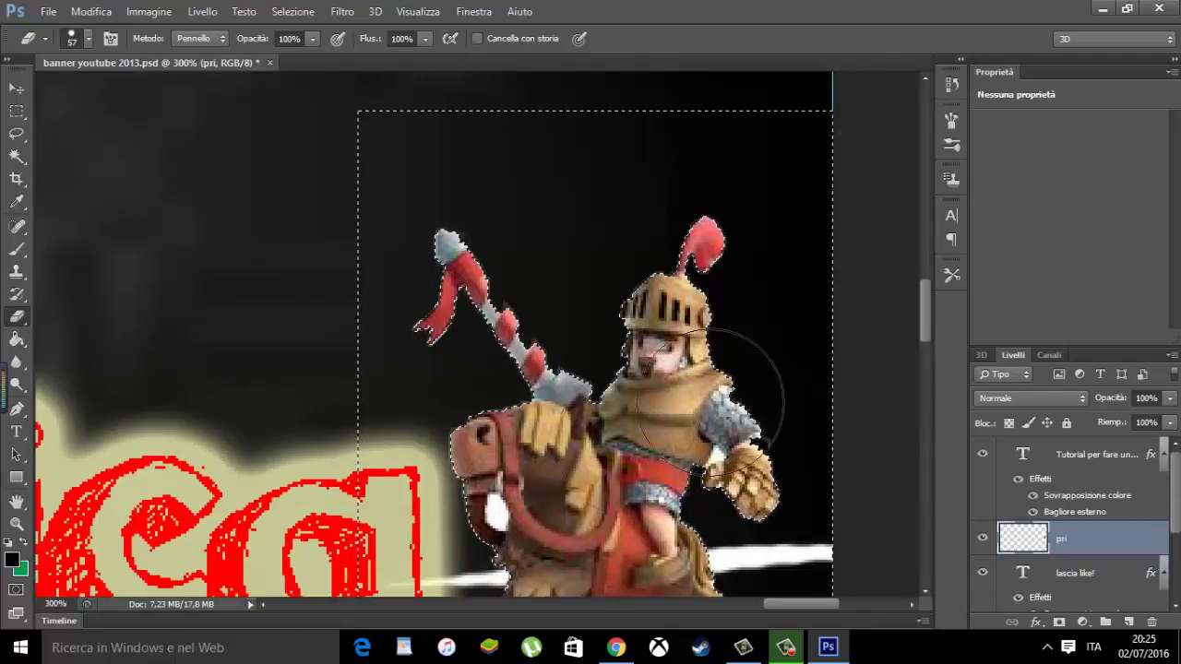
scroll(675, 373, "down", 3)
scroll(675, 374, "down", 2)
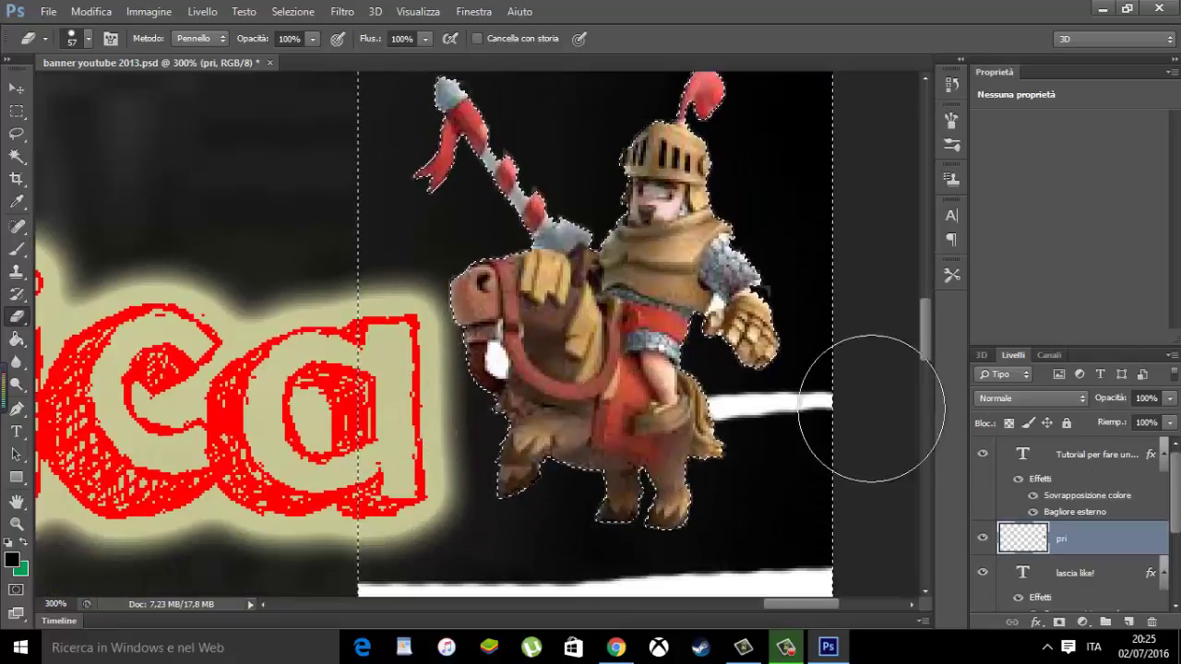
mouse_move(870, 434)
left_mouse_down()
mouse_move(566, 422)
mouse_move(559, 519)
left_mouse_up()
scroll(499, 411, "down", 2)
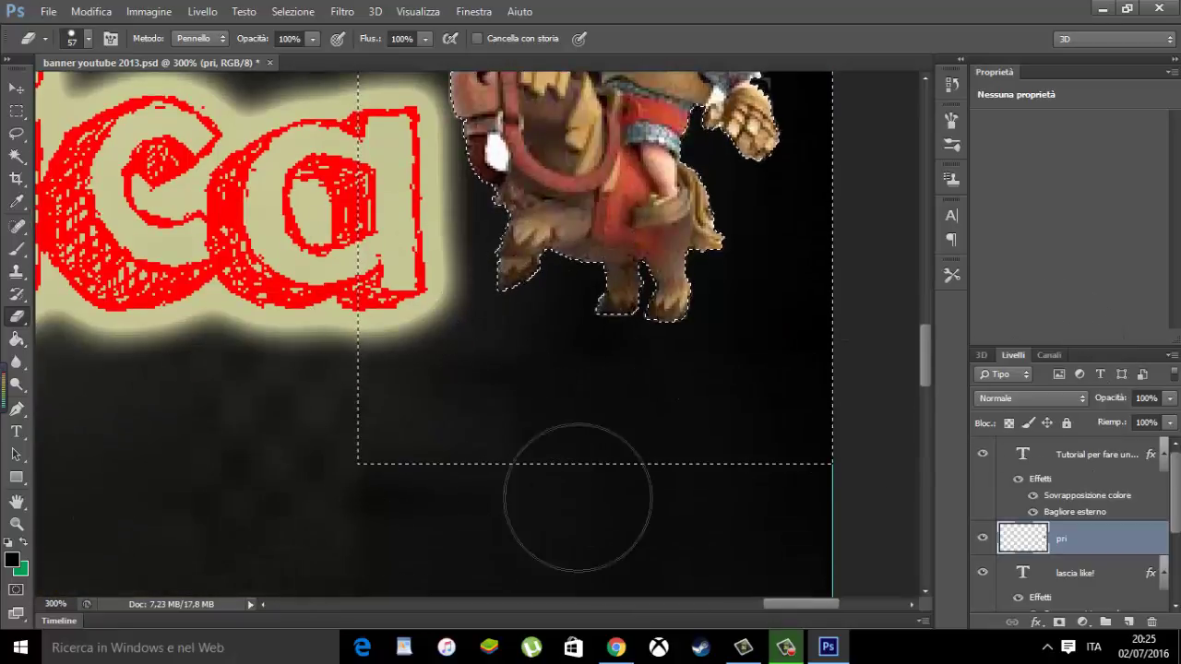
scroll(921, 562, "down", 1)
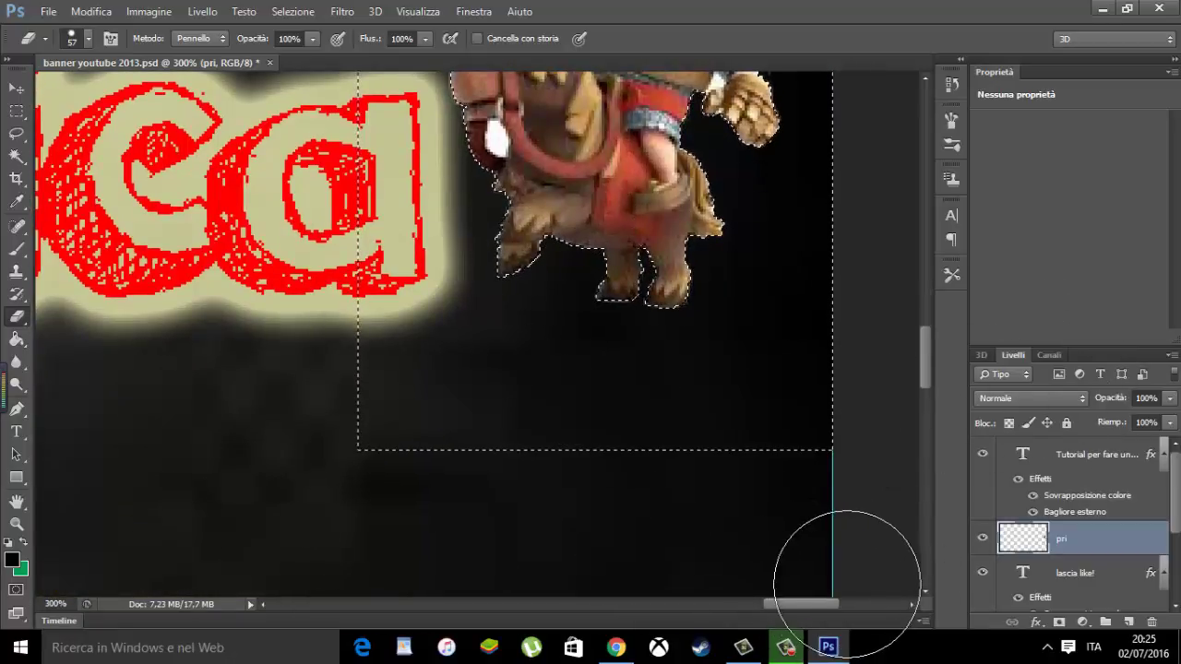
mouse_move(778, 605)
left_mouse_down()
mouse_move(814, 606)
mouse_move(748, 605)
left_mouse_up()
scroll(422, 316, "up", 2)
scroll(580, 474, "up", 3)
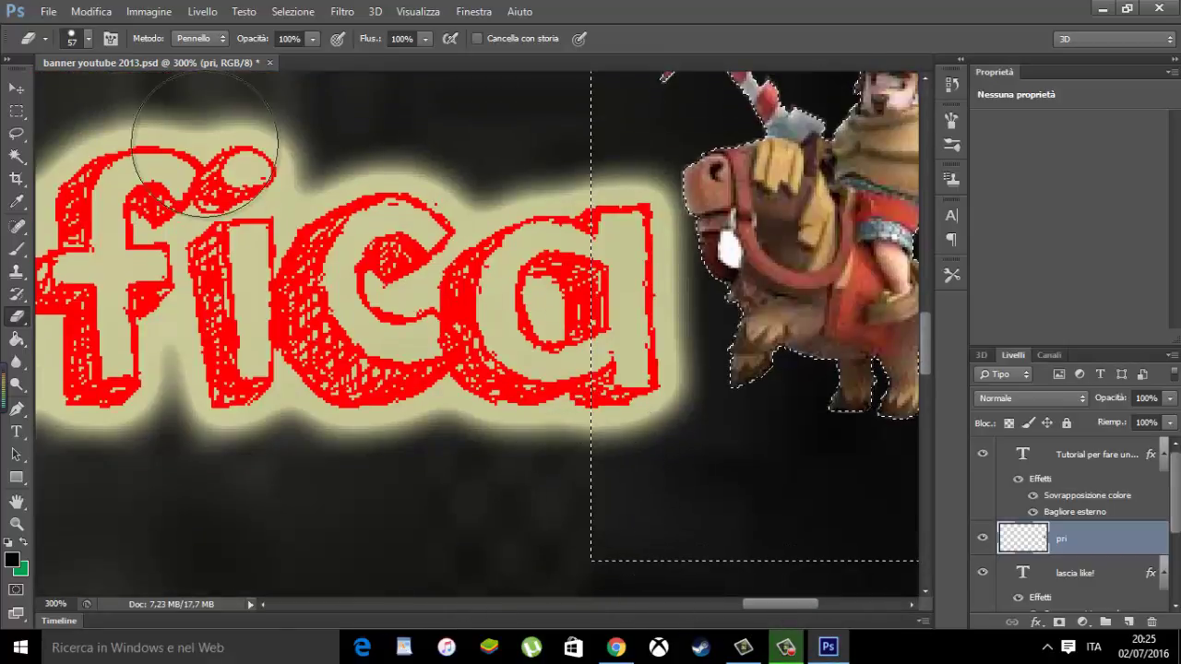
Magic Wand and erase the white spot on the horse, then zoom back to 100%
left_click(16, 156)
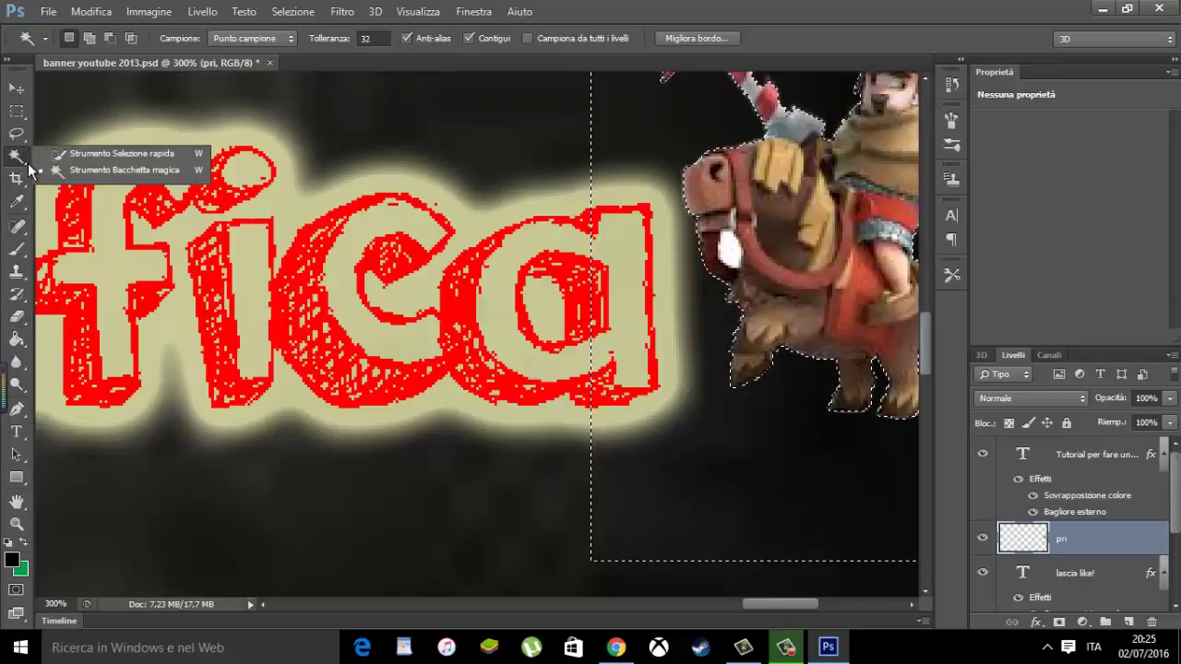
left_click(102, 175)
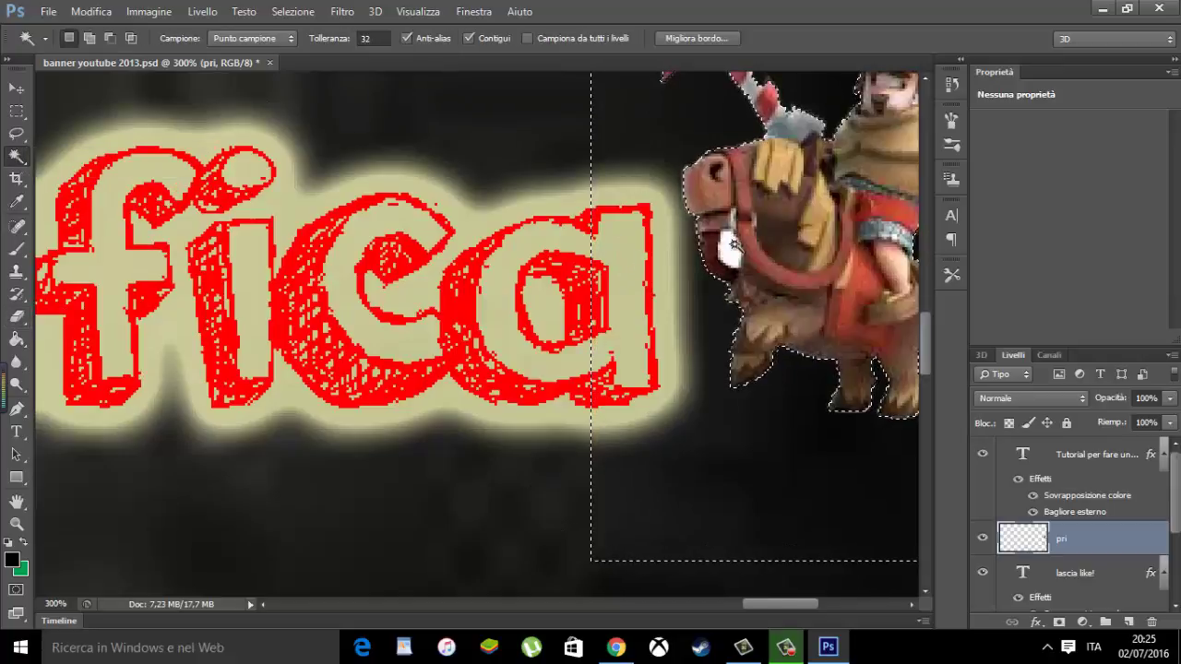
left_click(729, 251)
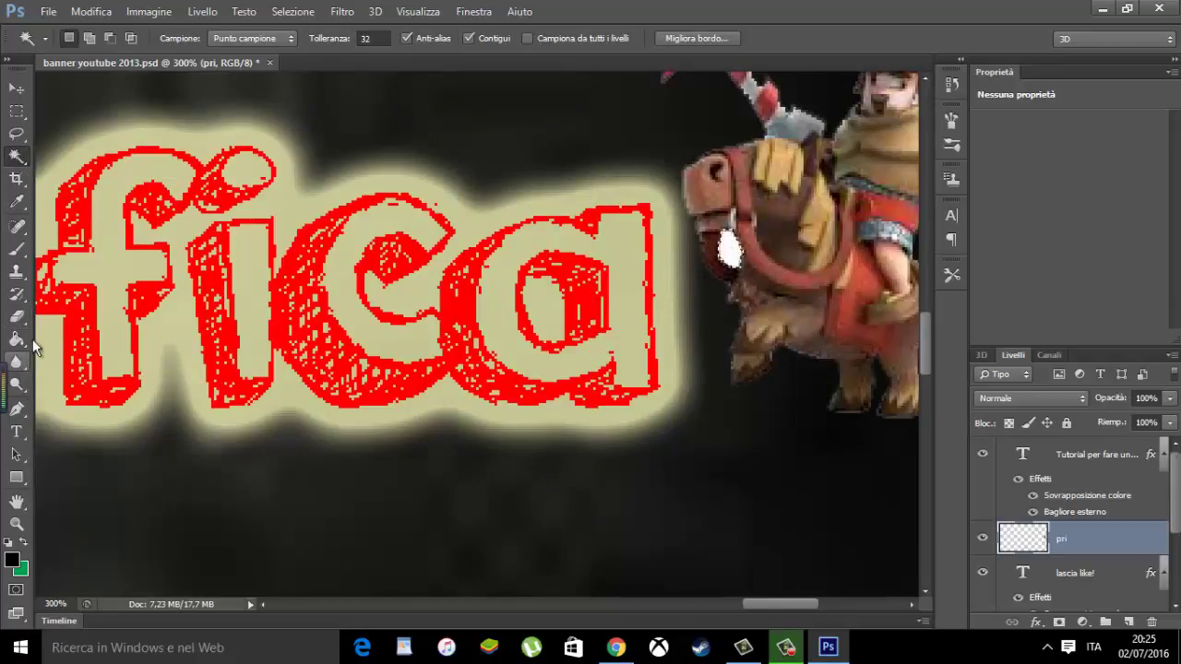
left_click(16, 317)
left_click(703, 261)
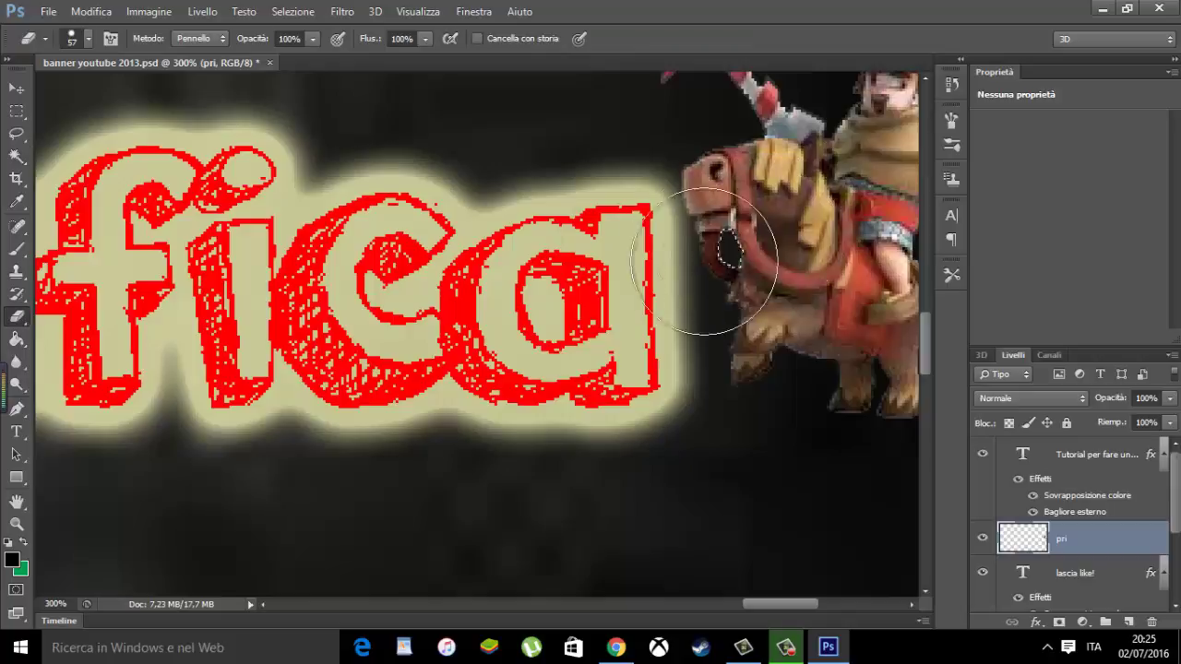
right_click(757, 230)
key("Escape")
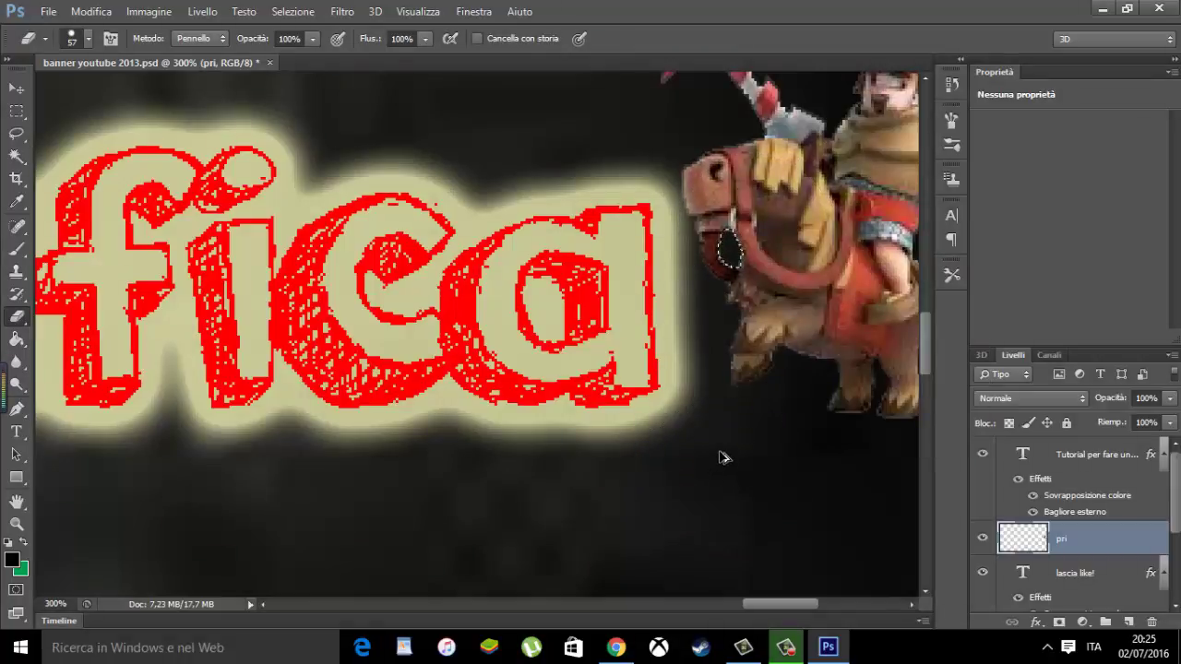
key("ctrl+1")
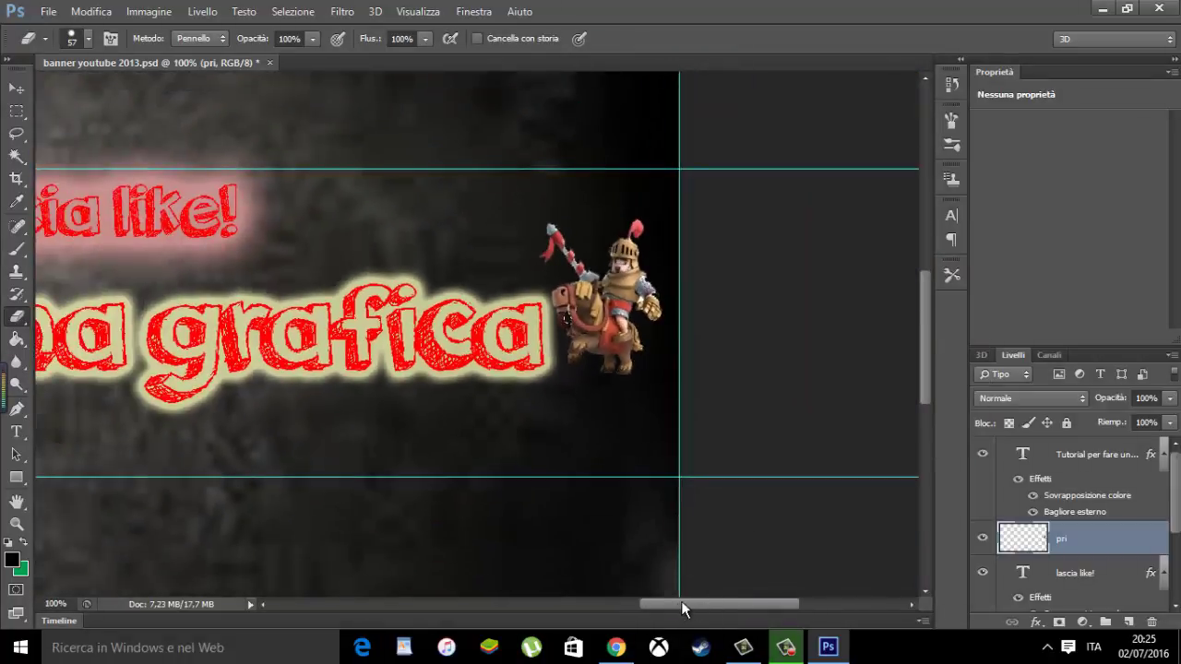
Zoom out to 50% and bring up the context menu of the 'pri' layer
left_click_drag(680, 600, 544, 601)
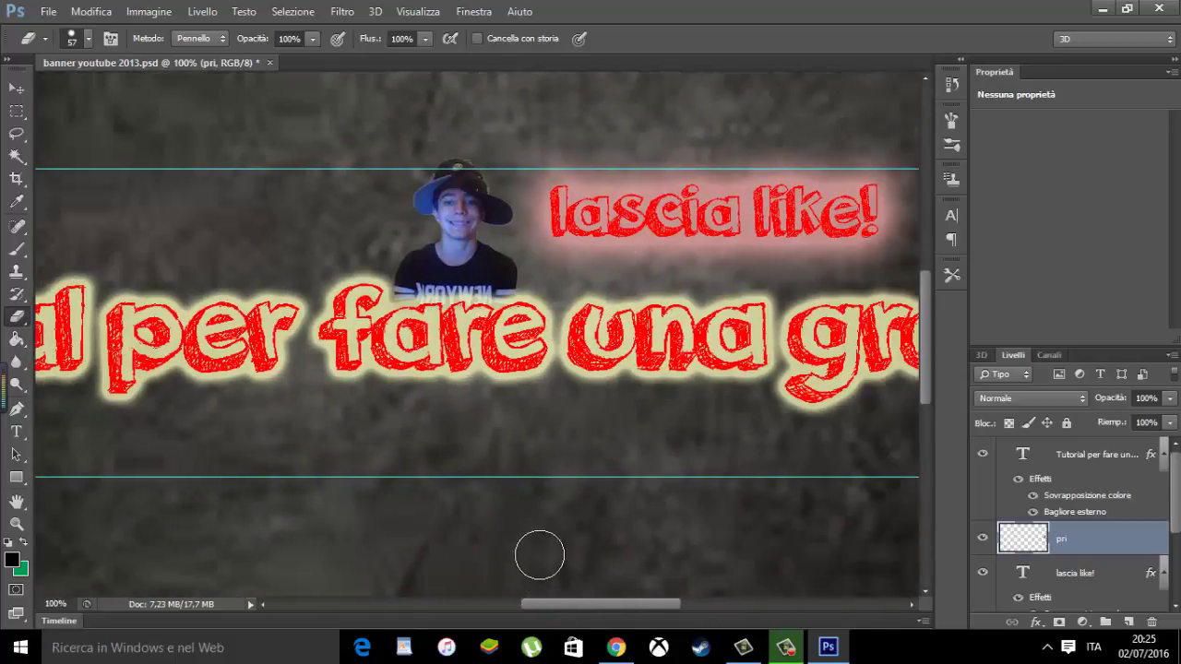
key("ctrl+minus")
key("ctrl+minus")
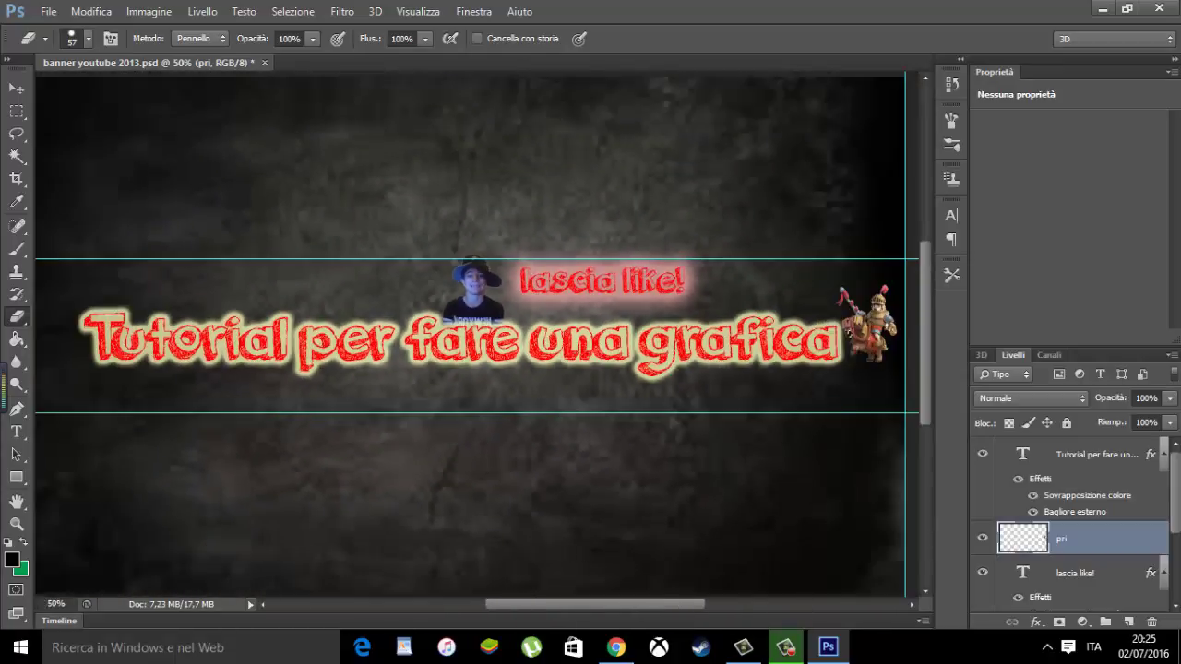
right_click(1103, 542)
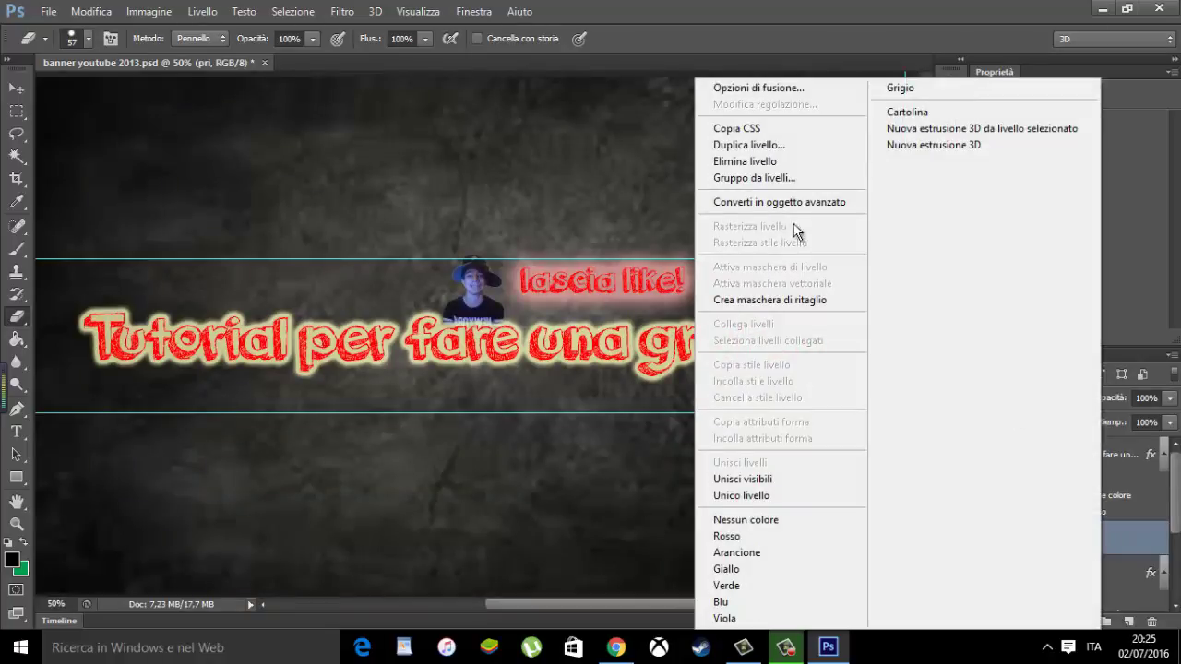
In the knight's Opzioni di fusione, enable Bagliore esterno with Luminosità blend mode
left_click(797, 88)
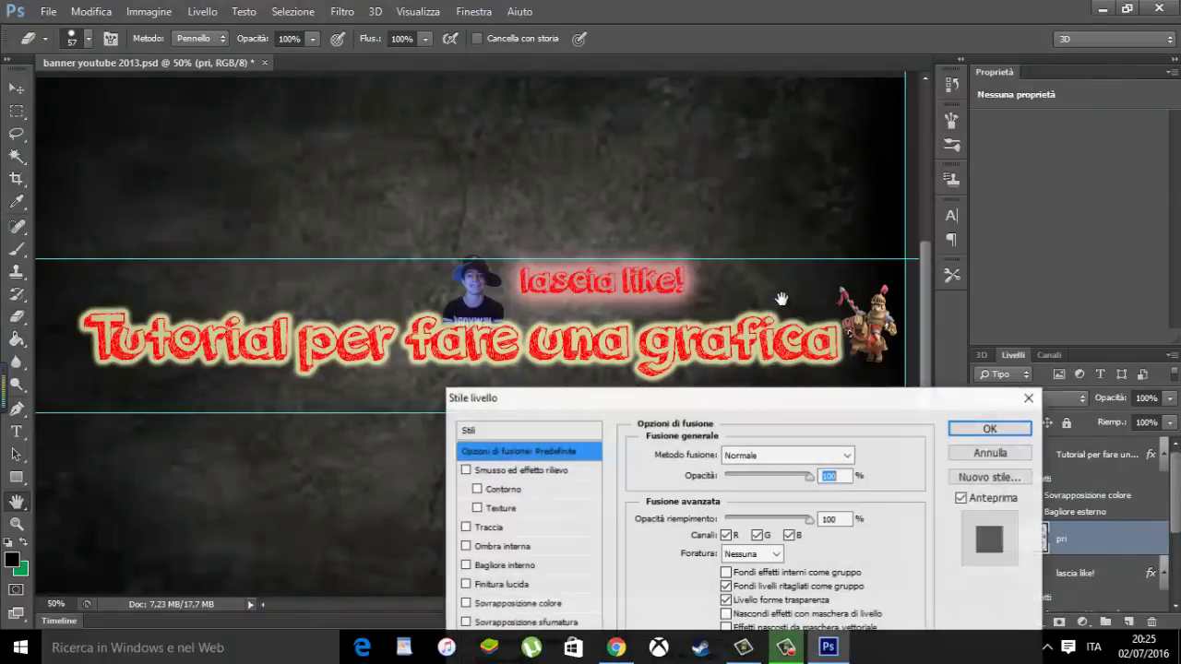
left_click_drag(724, 403, 433, 167)
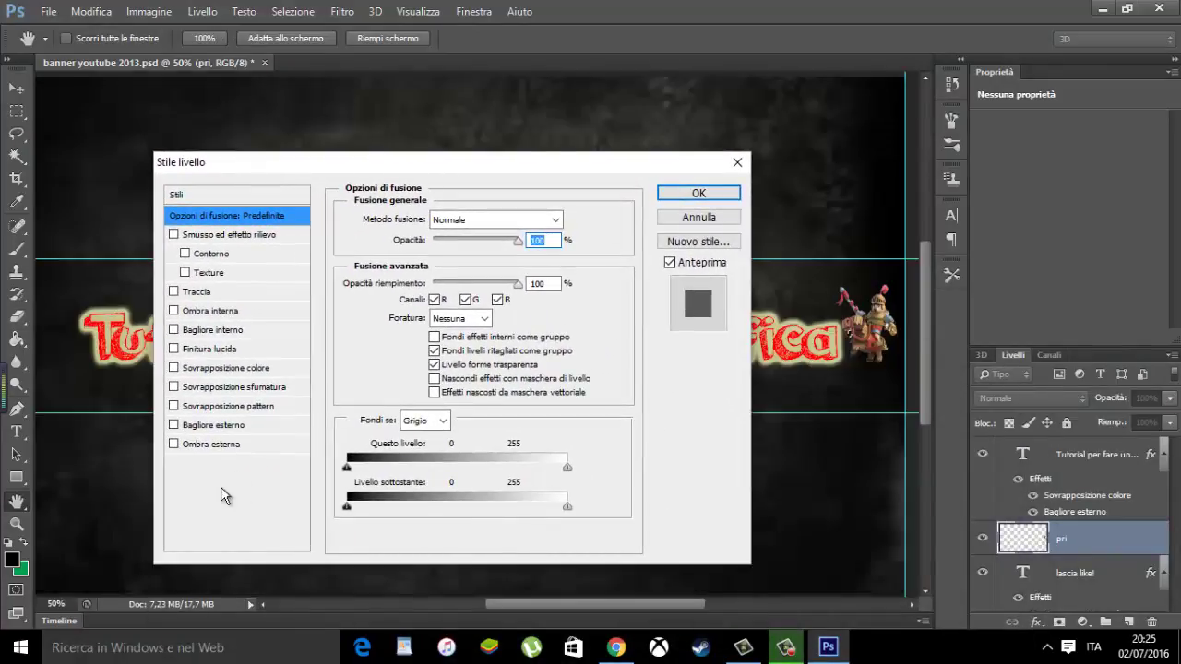
left_click(226, 426)
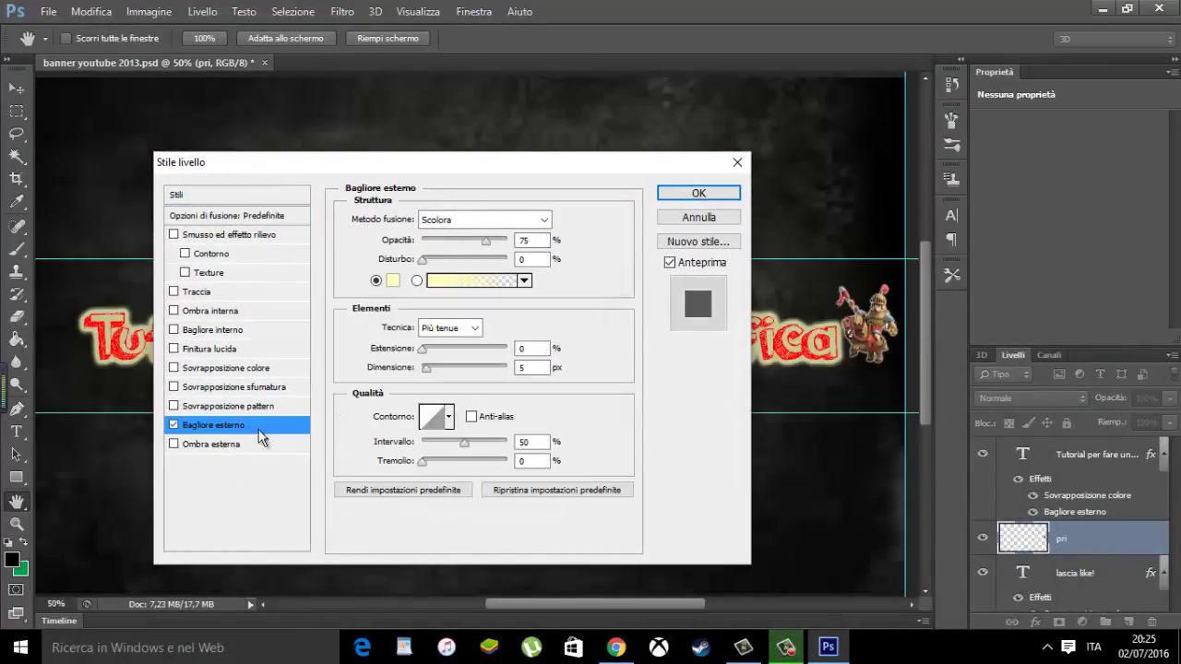
left_click(489, 220)
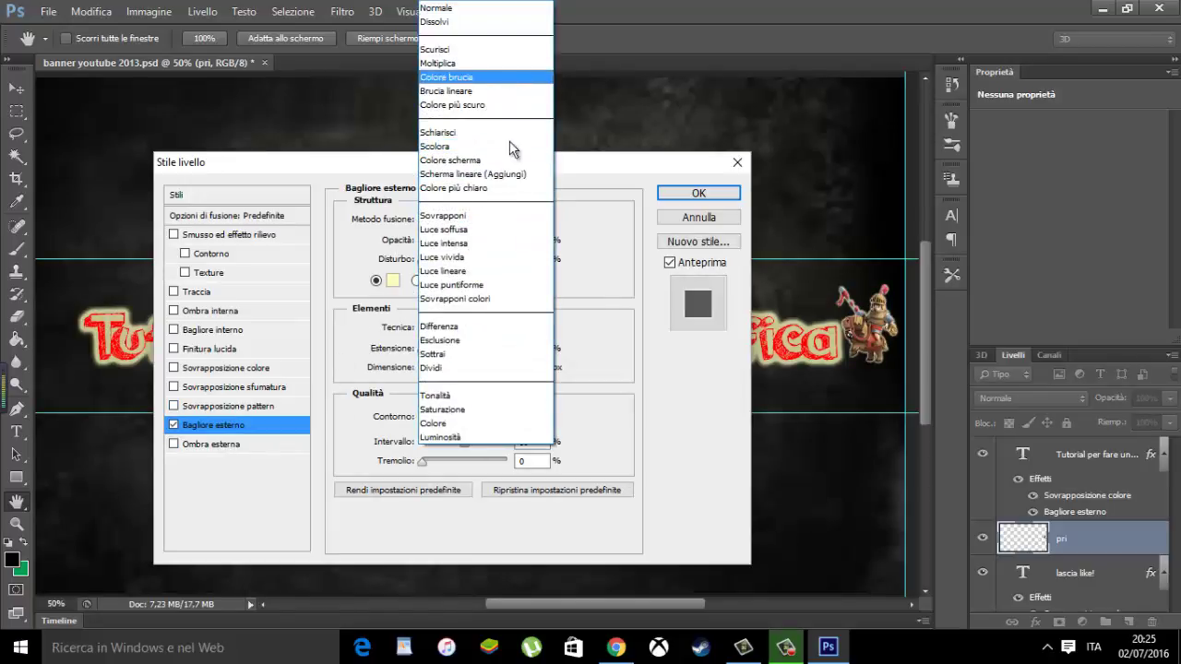
left_click(489, 436)
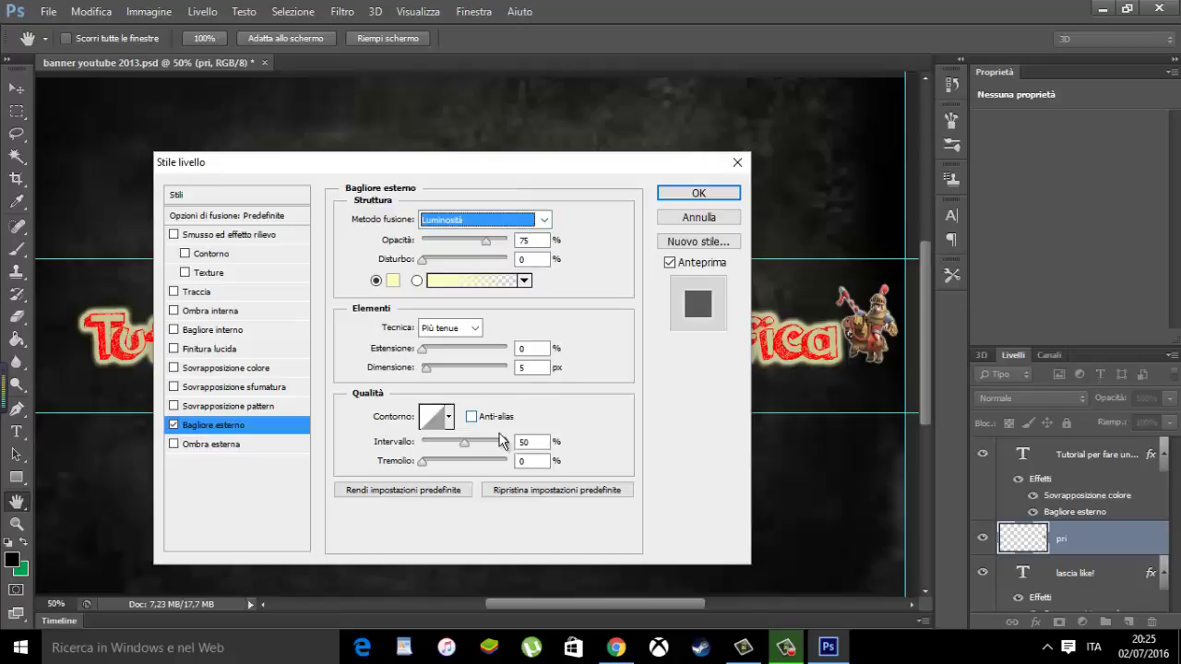